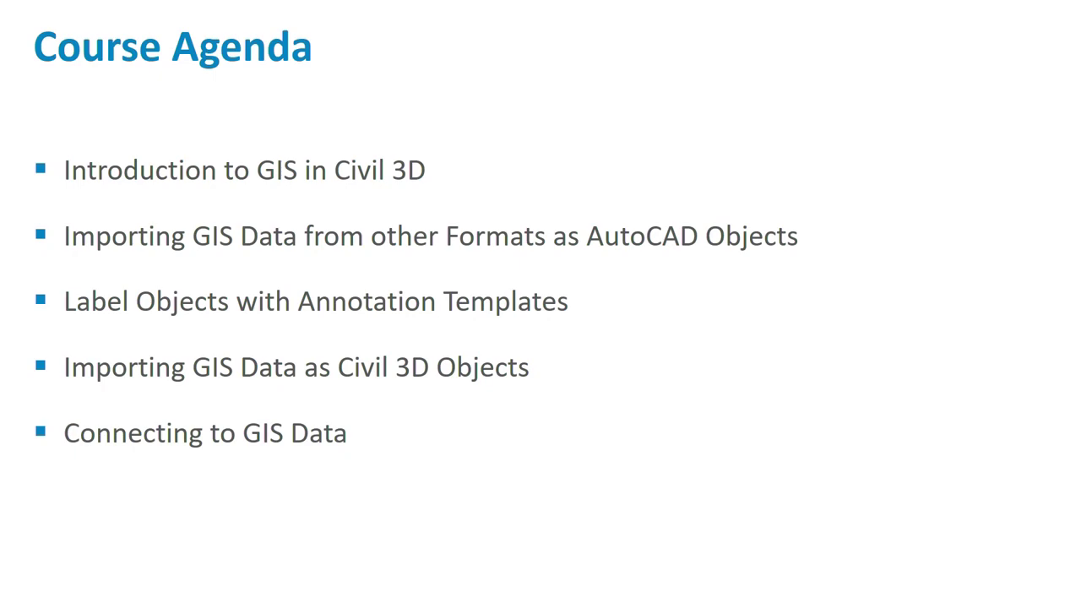
Step: Advance the slideshow past the questions slide to the "Introduction to GIS in Civil 3D" slide
key(Right)
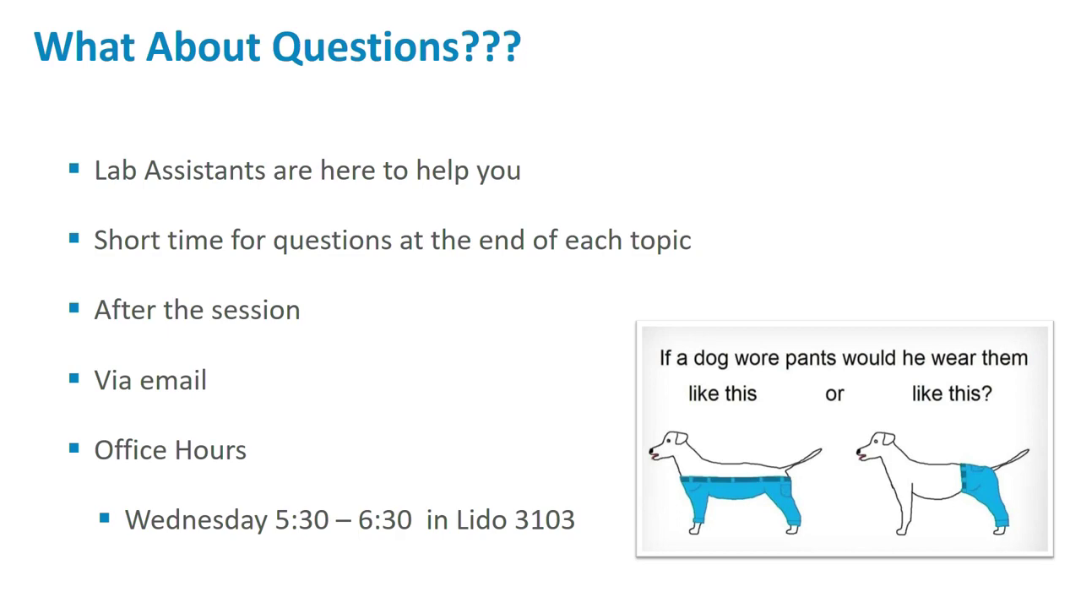
key(Right)
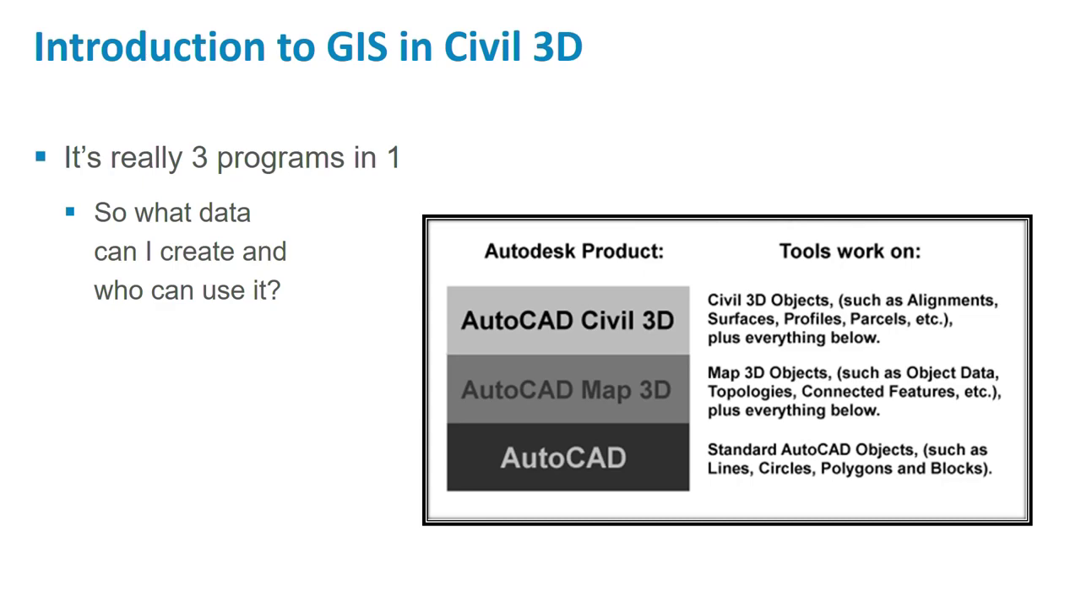
Step: Advance the slideshow to the 'Using GIS Data from other Formats' slide
key(Right)
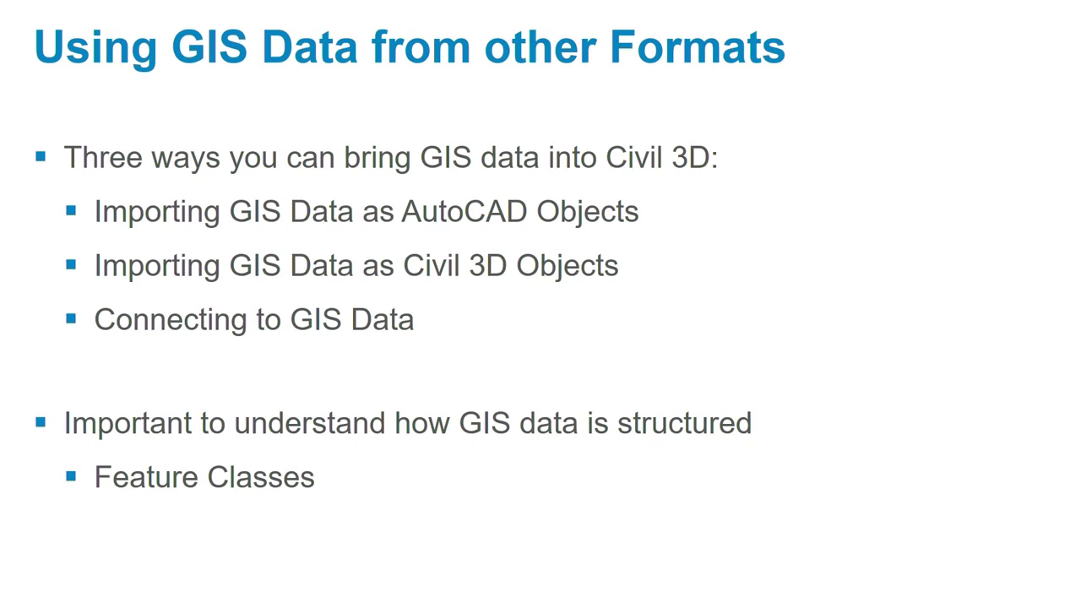
Step: Advance past the GIS formats slide to the 'Exercise' section title slide
key(Right)
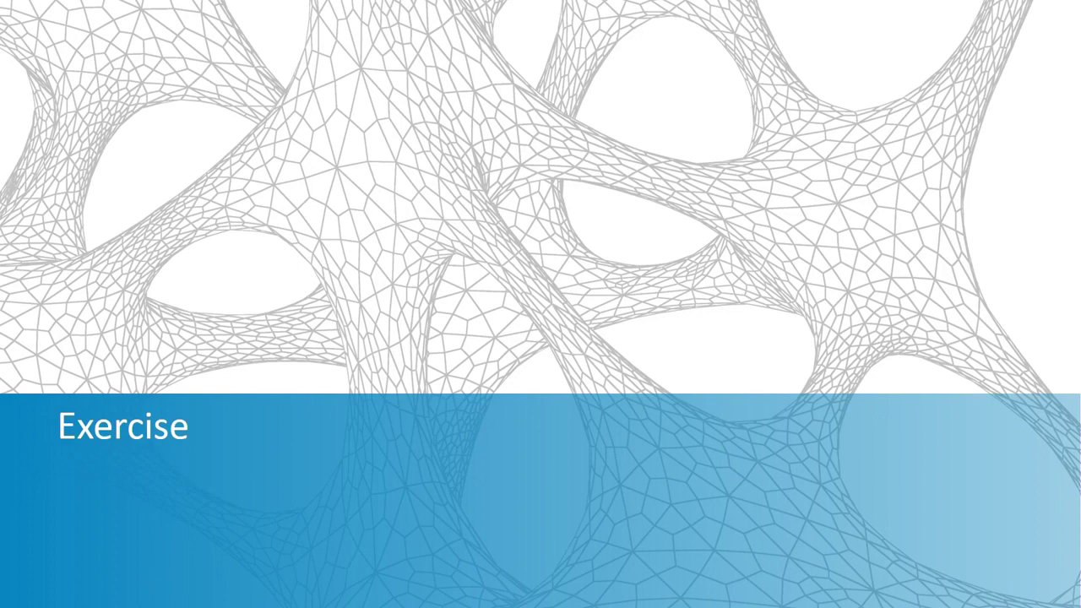
Step: Switch to the File Explorer window showing the DATASETS class folders
key(alt+Tab)
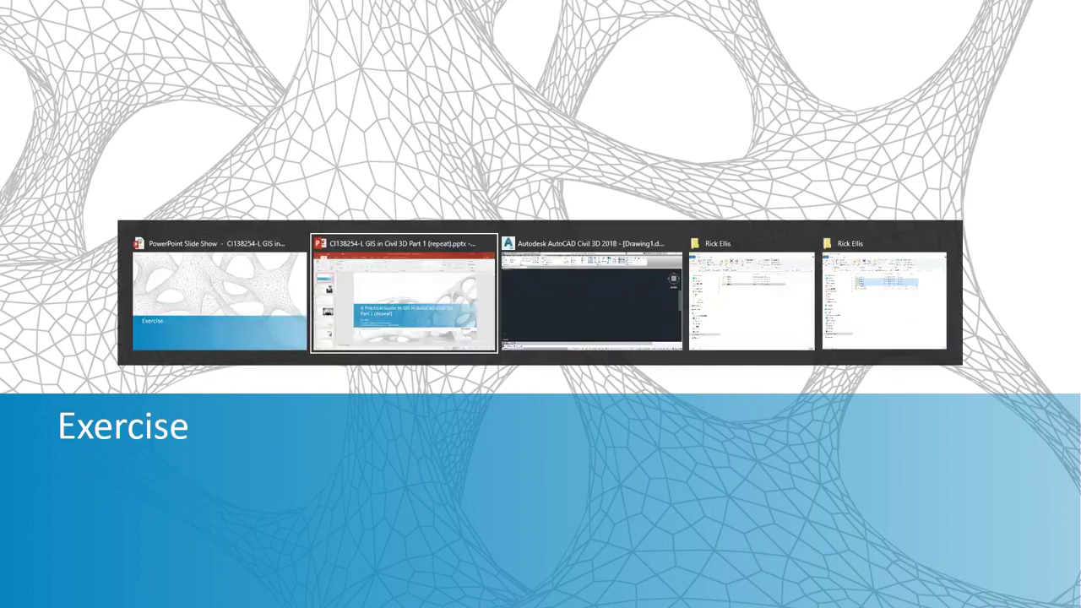
key(alt+Tab)
key(alt+Tab)
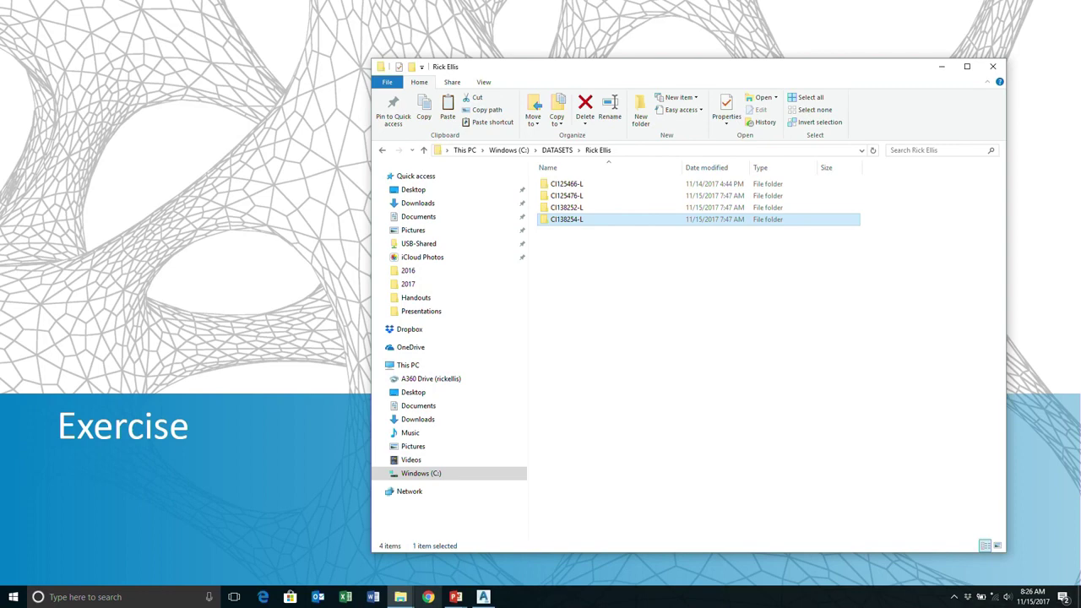
Step: Switch from File Explorer to the AutoCAD Civil 3D 2018 window with Drawing1
key(alt+Tab)
key(alt+Tab)
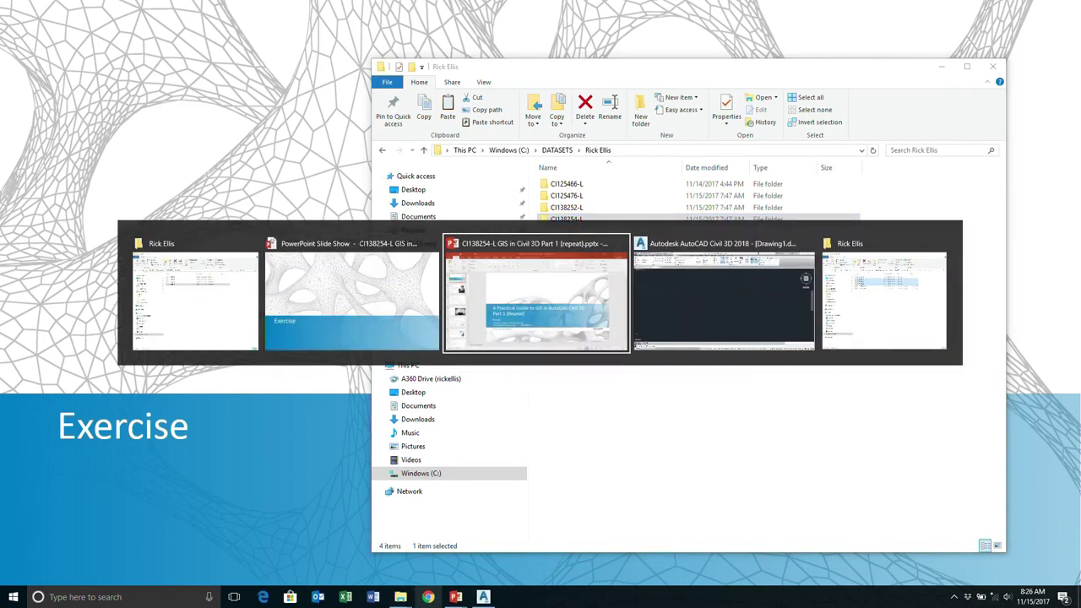
key(alt+Tab)
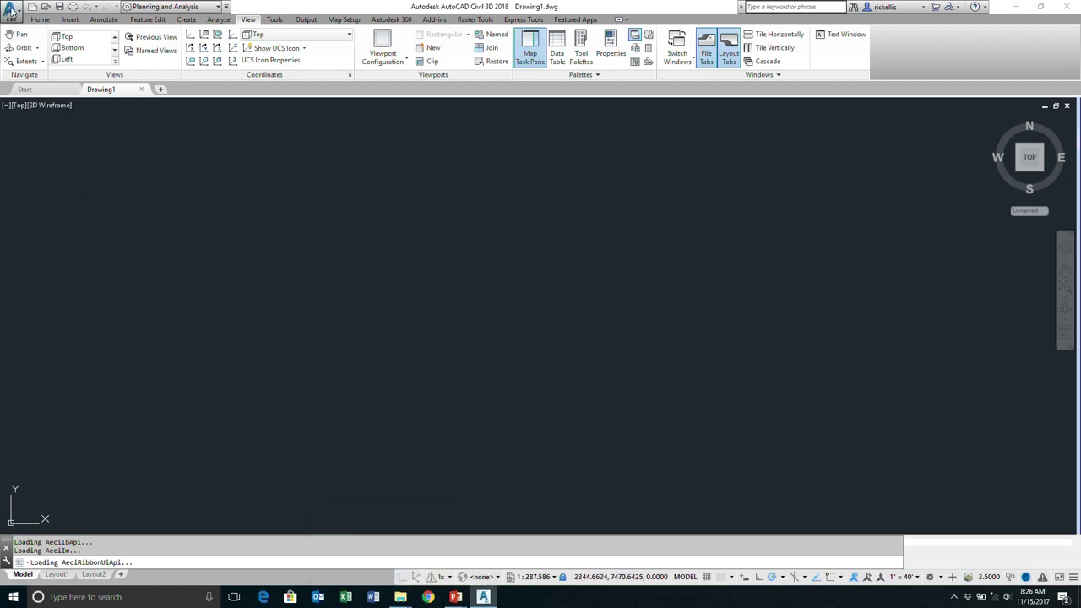
Step: Create Drawing2 from the acad.dwt file in the AutoCAD Template folder
click(11, 10)
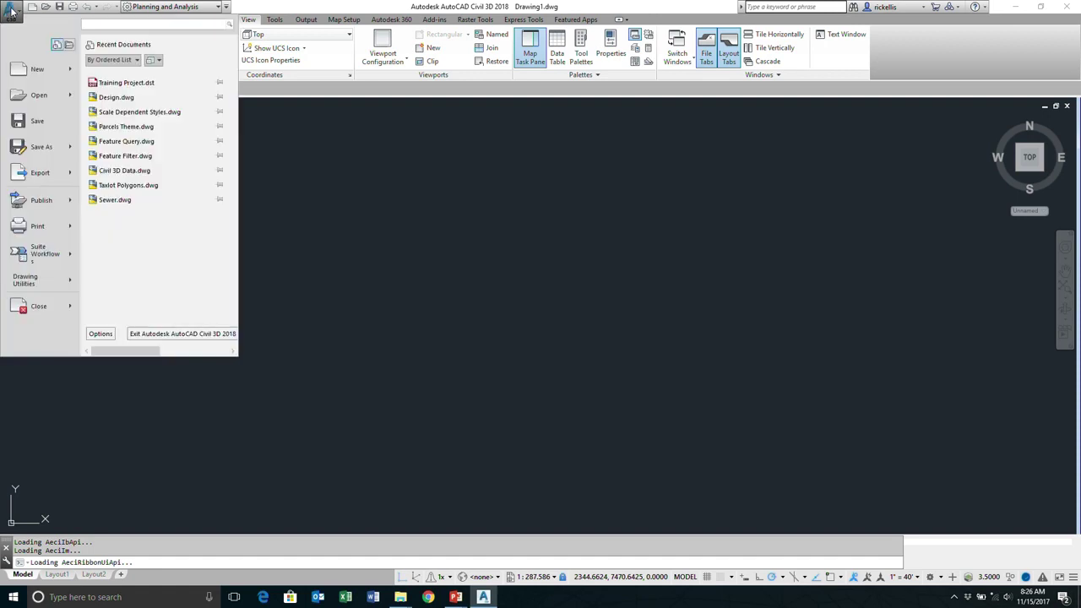
mouse_move(22, 76)
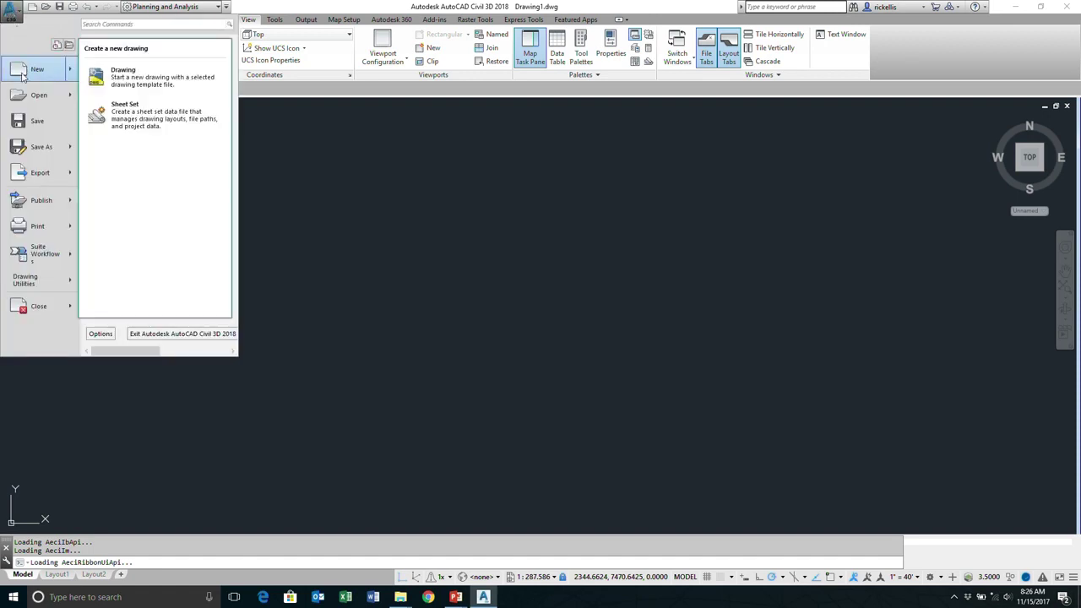
click(122, 76)
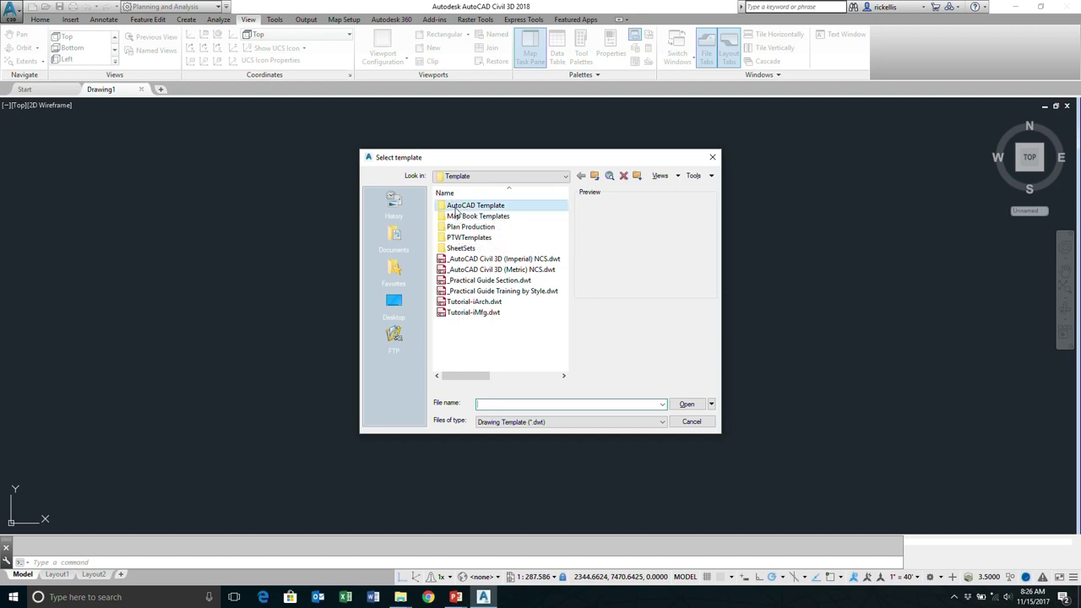
double_click(455, 208)
click(458, 228)
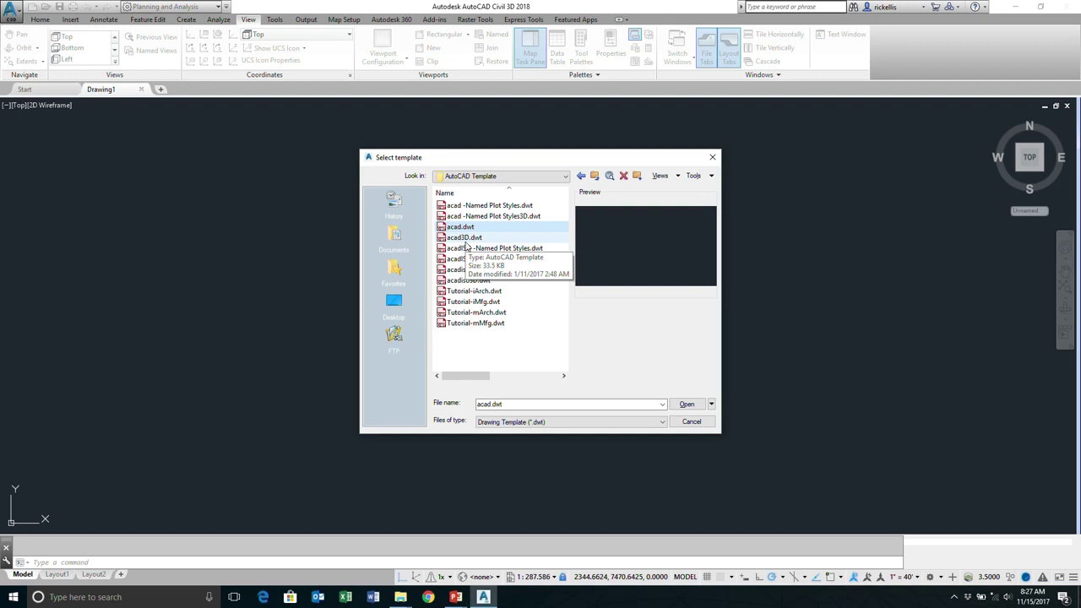
click(675, 405)
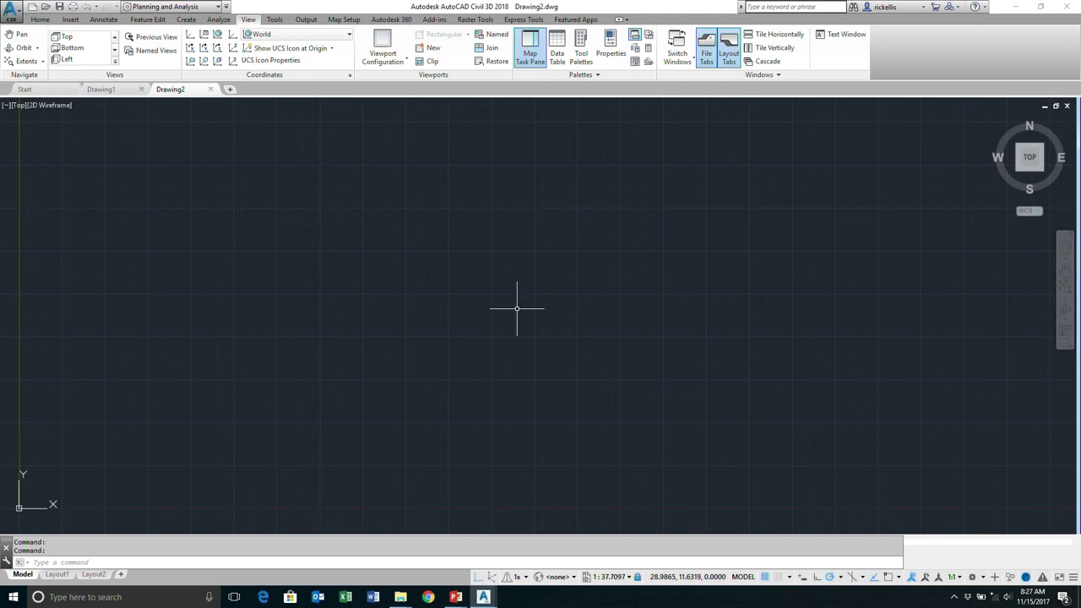
Step: Turn the grid off in Drawing2 and select the Planning and Analysis workspace
click(763, 577)
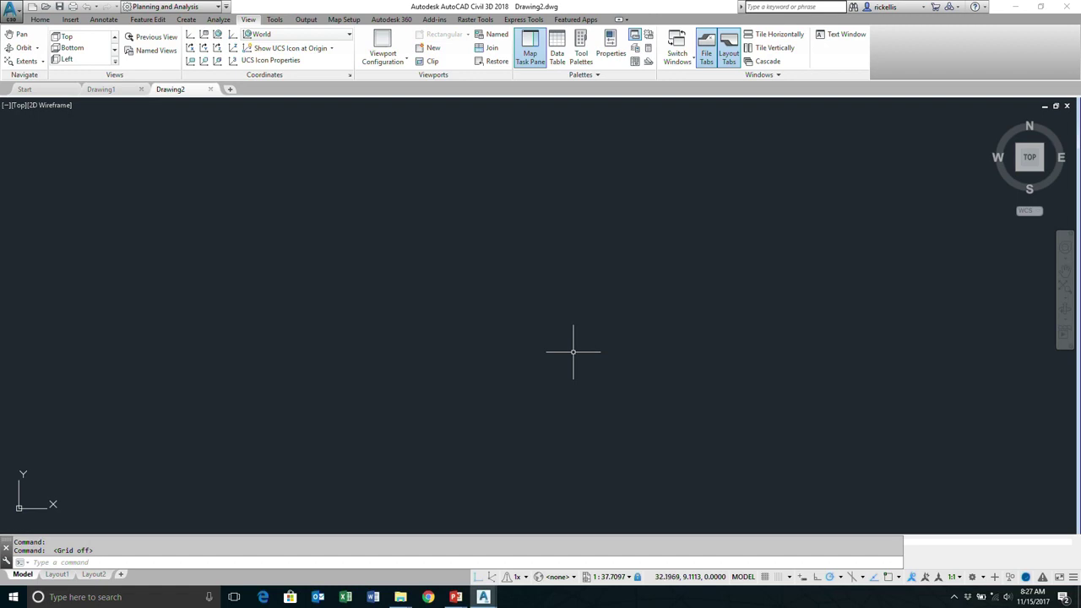
click(203, 11)
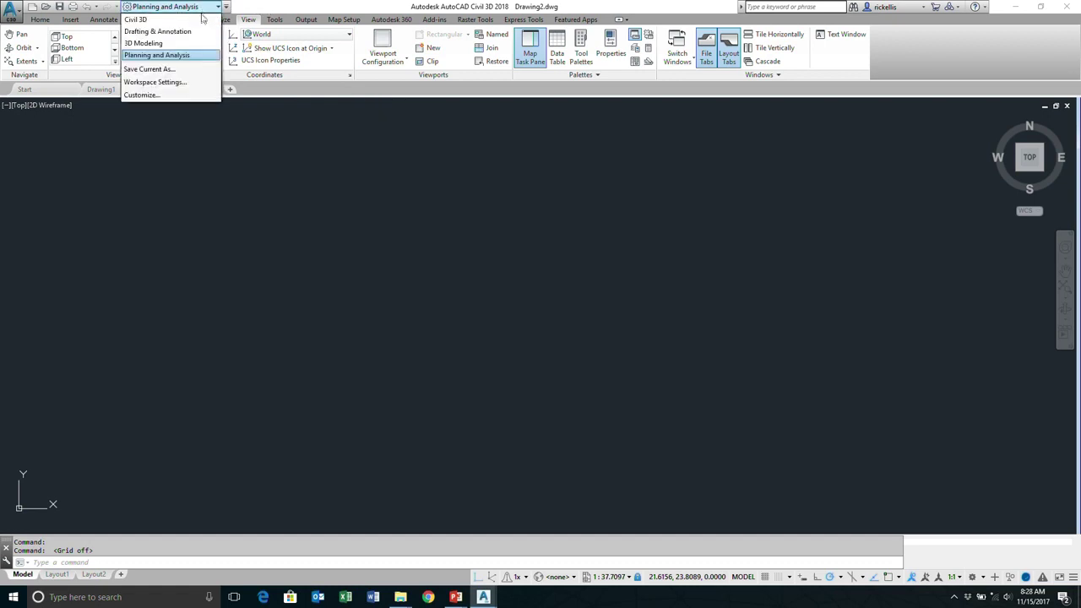
click(188, 57)
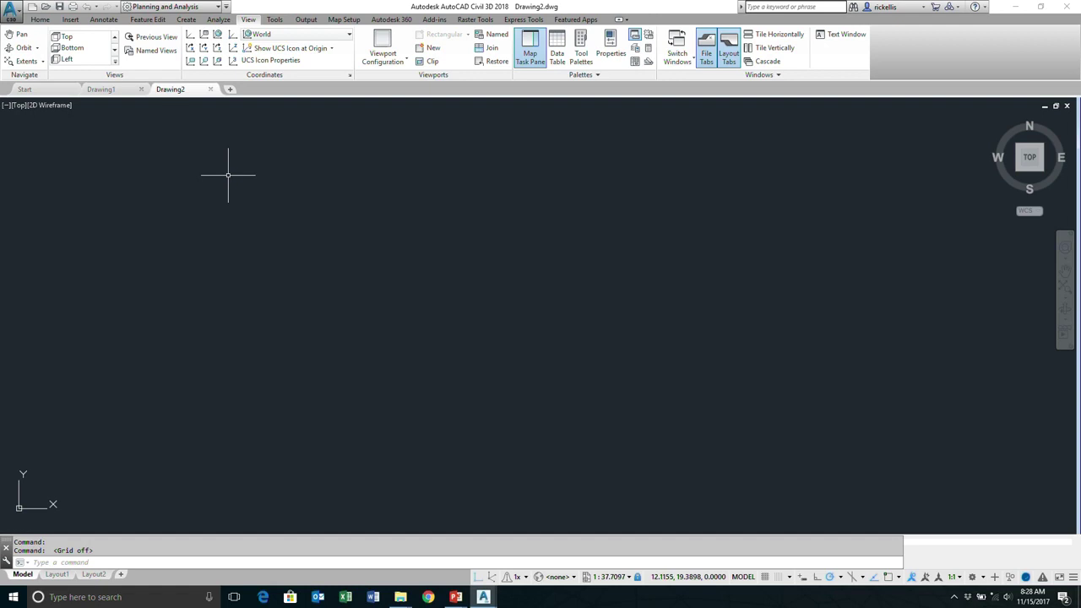
Step: Show the Insert ribbon tab with its Map Import command
click(39, 20)
mouse_move(116, 99)
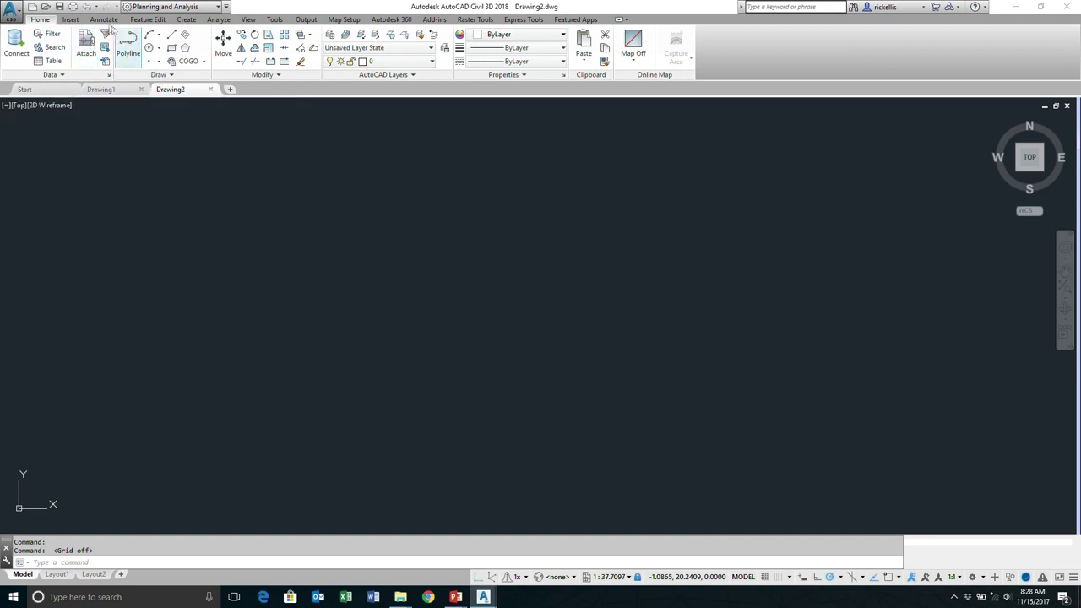
click(70, 19)
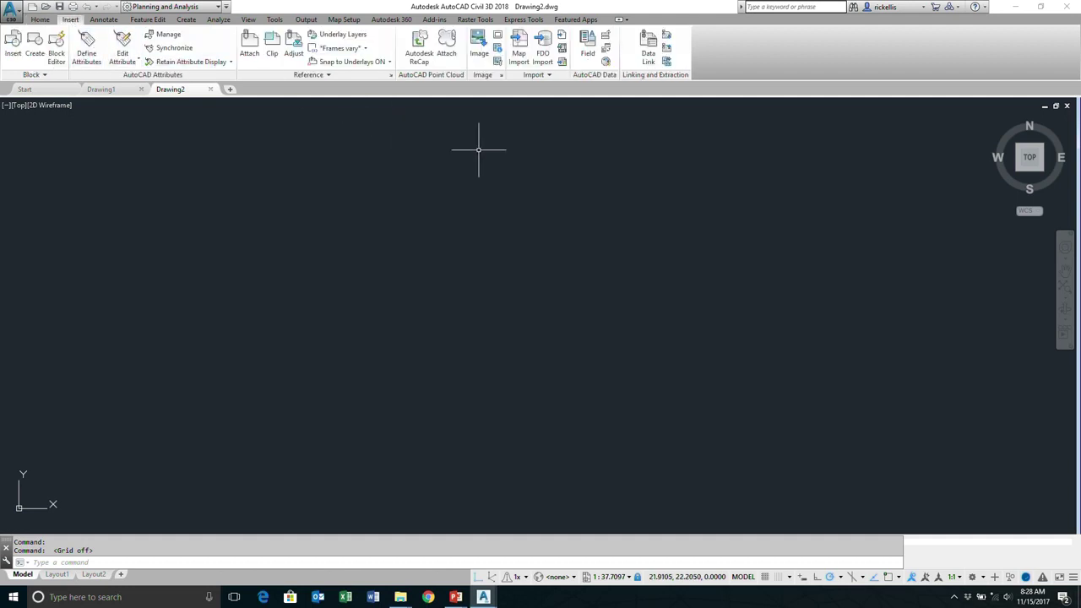
Step: Start Map Import and browse to the CI138254-L dataset folder
click(518, 56)
click(525, 63)
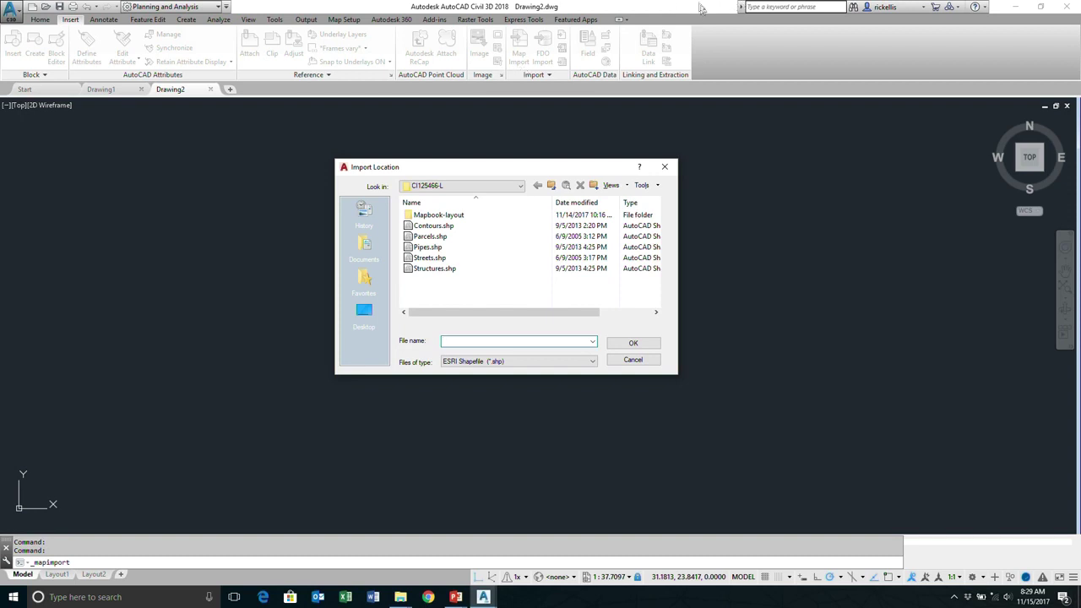
click(463, 185)
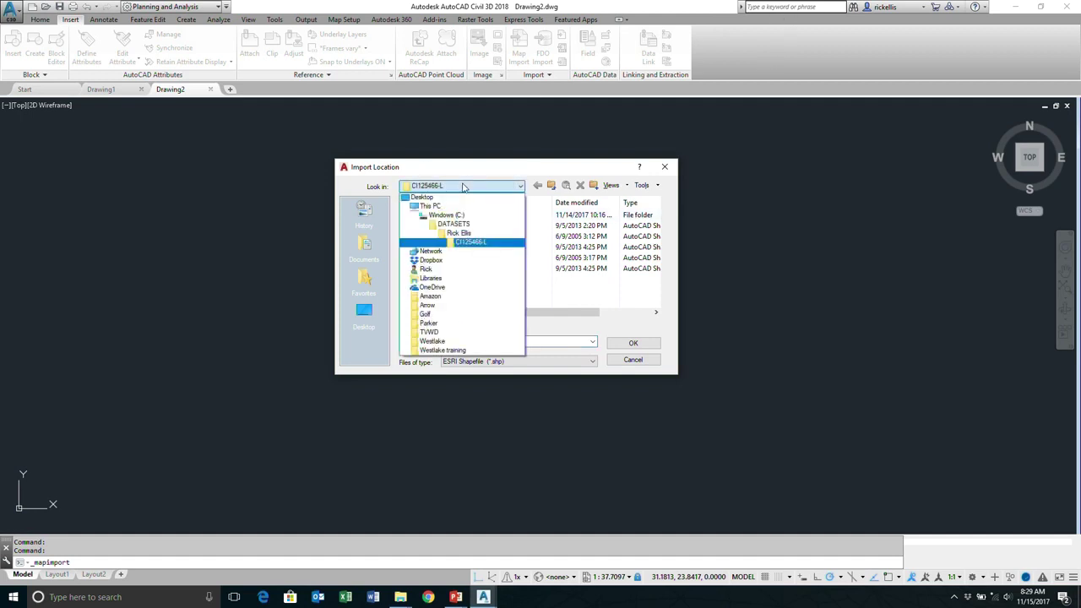
click(468, 233)
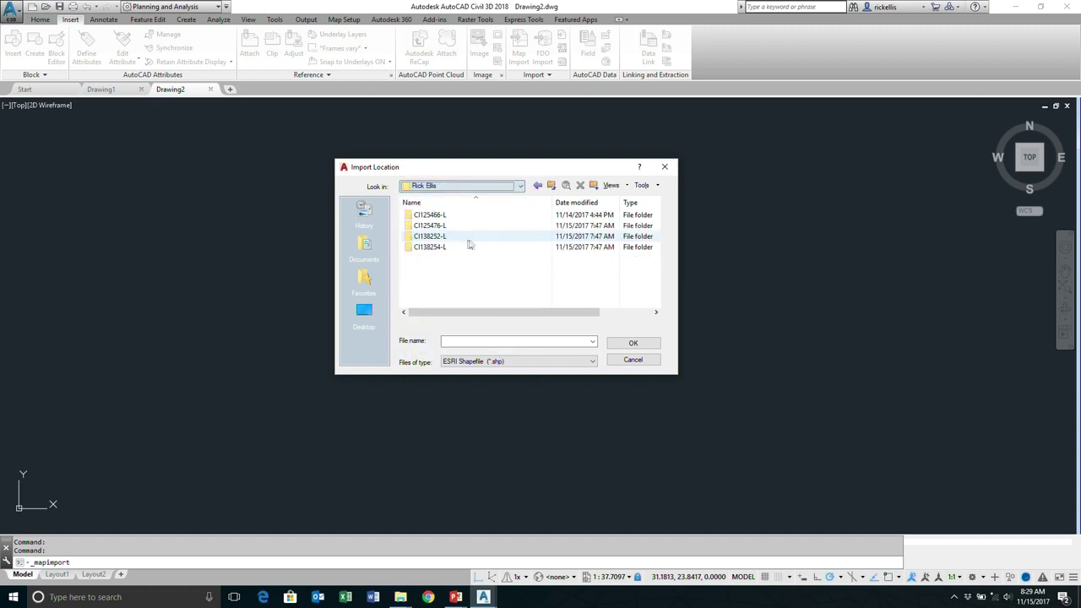
double_click(464, 249)
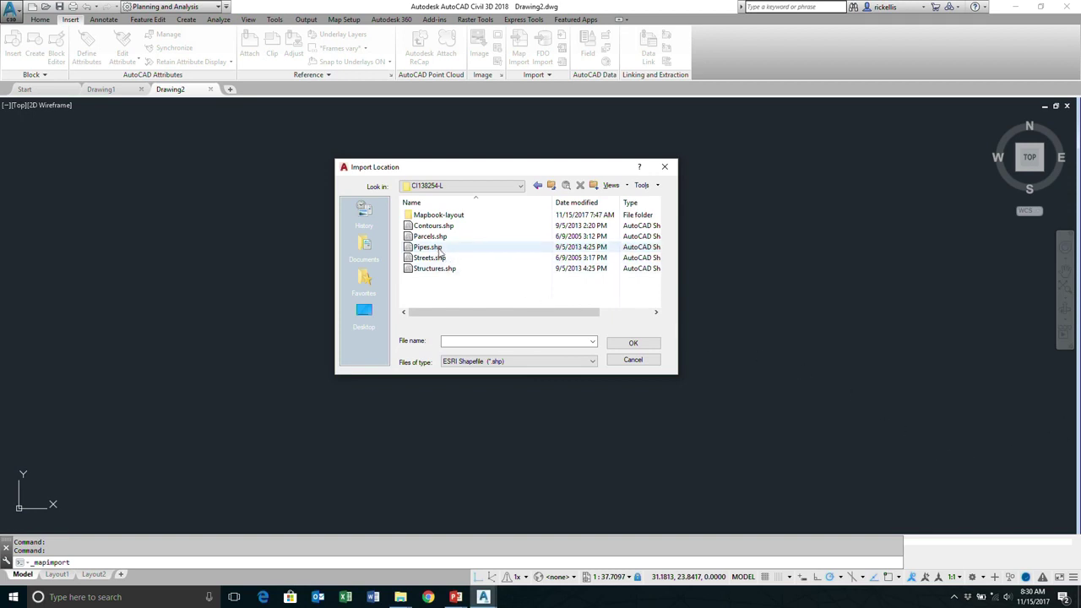
Step: Select Parcels.shp and Streets.shp and confirm them for import
click(438, 237)
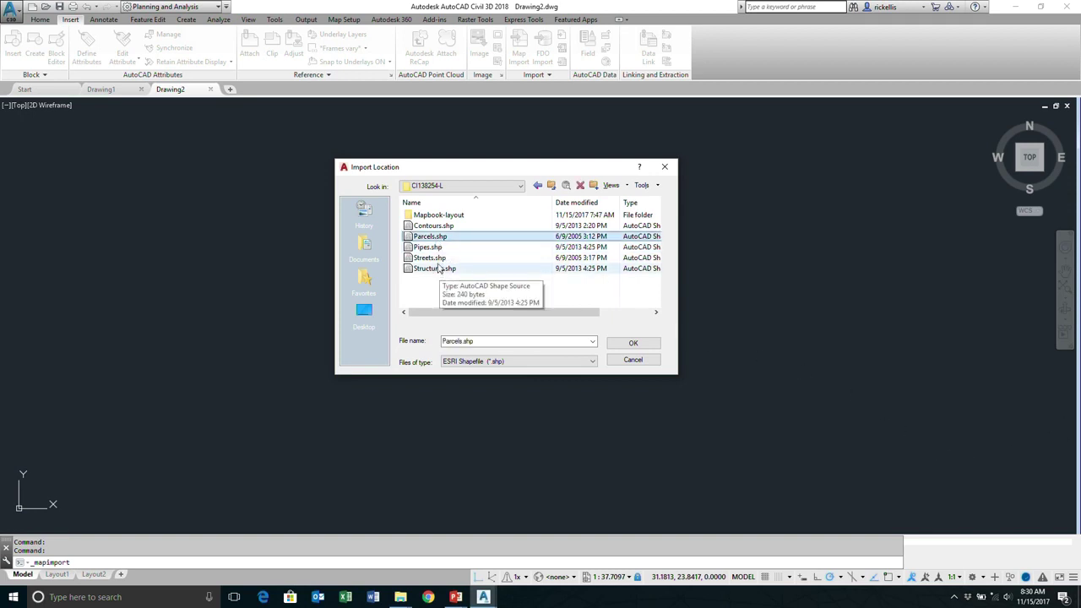
ctrl+click(431, 258)
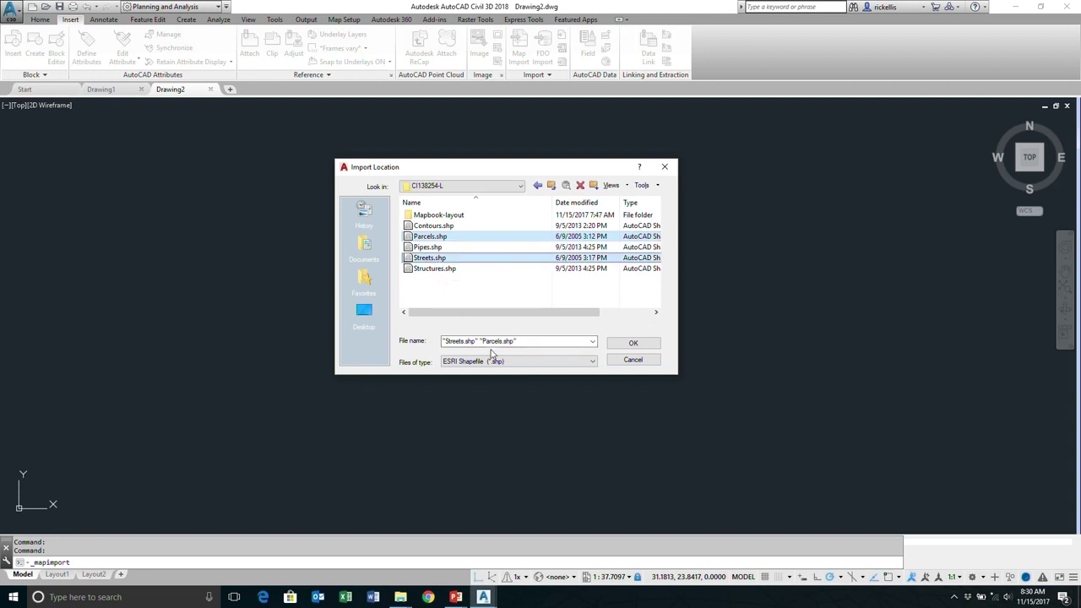
click(630, 343)
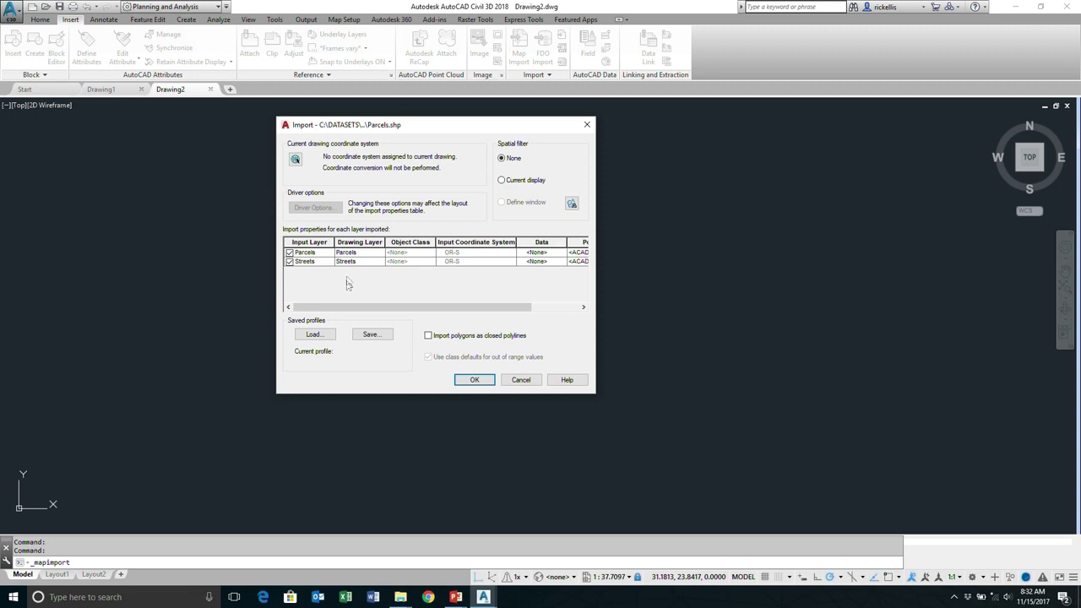
Step: Open the Layer Mapping dialog for the Parcels input's drawing layer
double_click(348, 252)
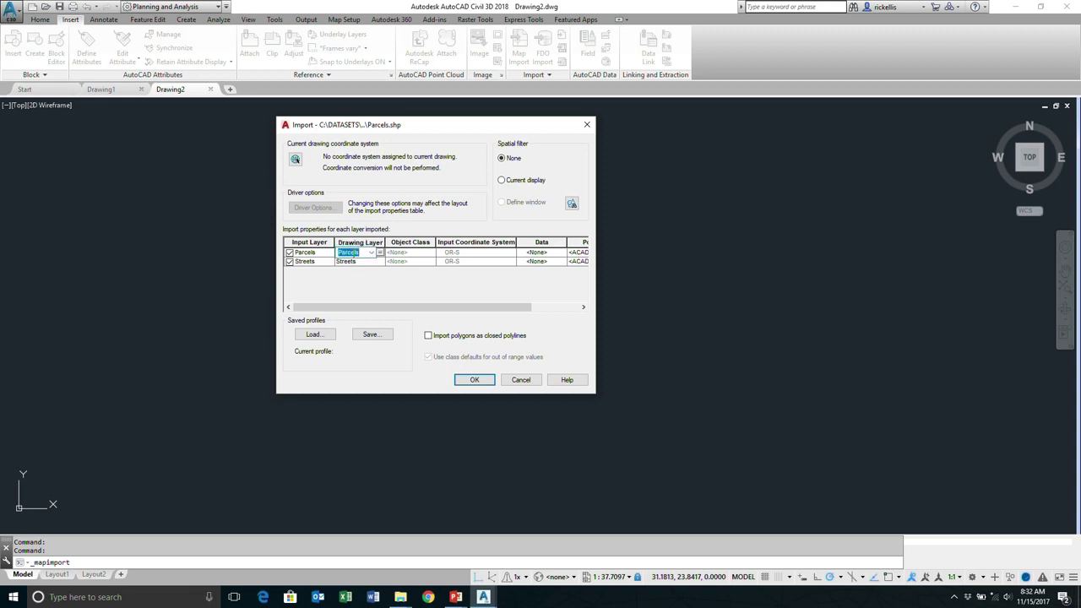
click(380, 255)
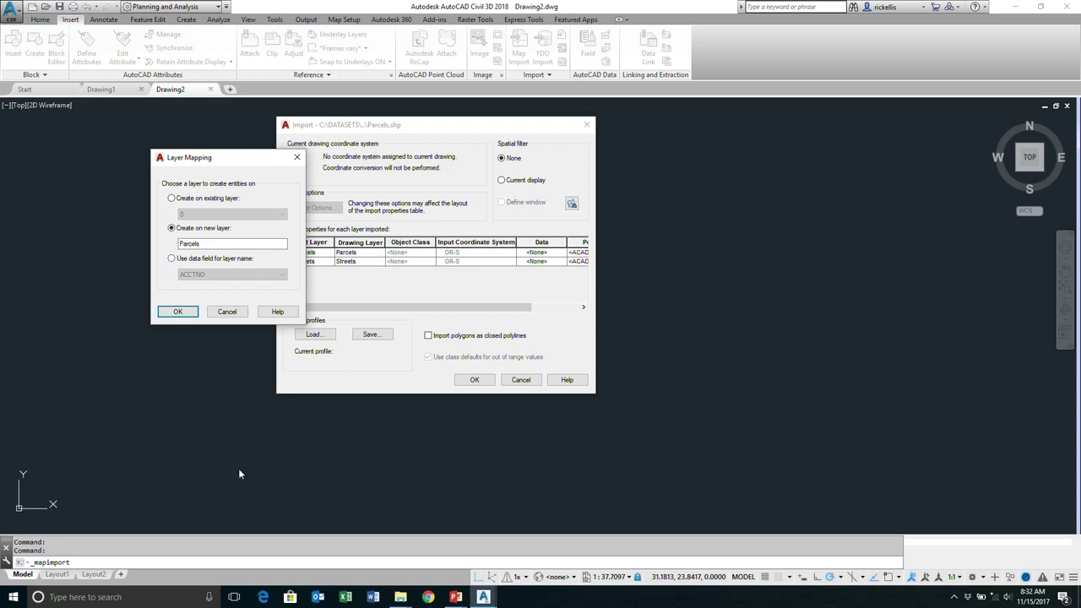
Step: Map Parcels to drawing layers named from the ZONING data field
click(173, 258)
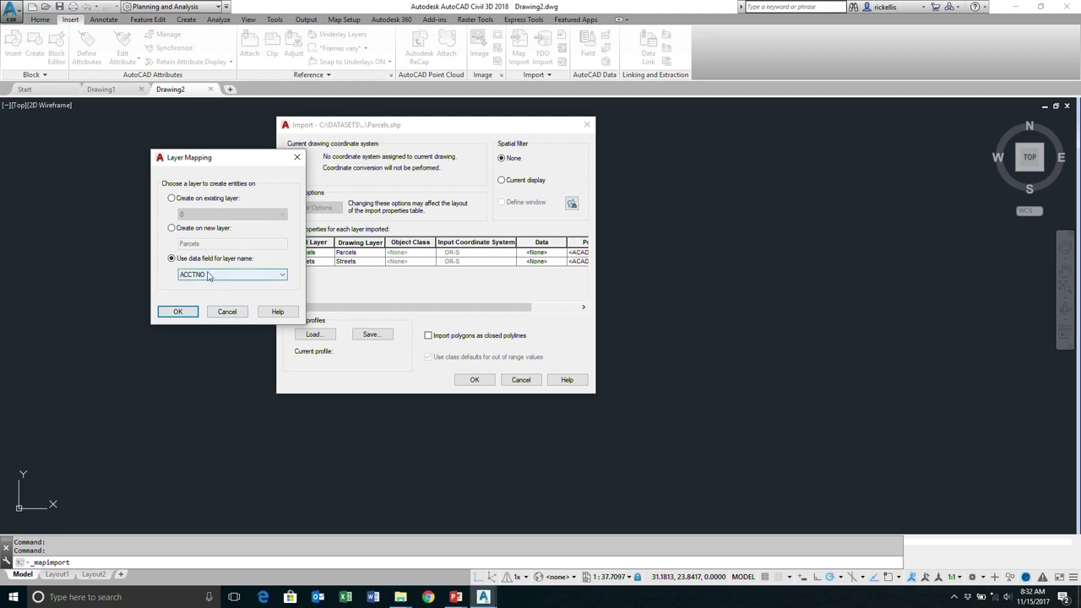
click(251, 274)
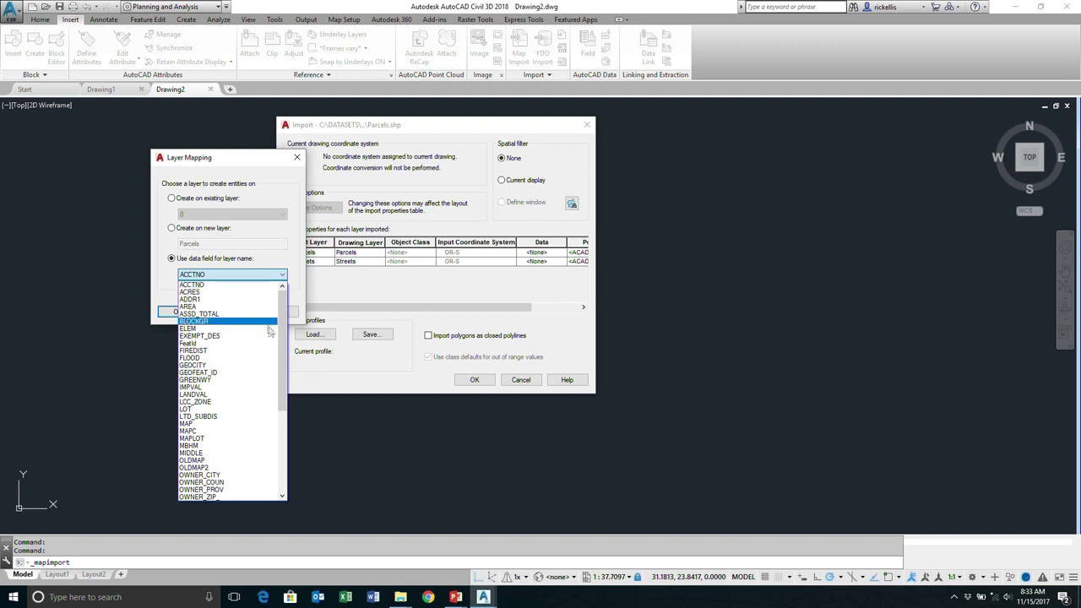
drag(282, 342, 290, 437)
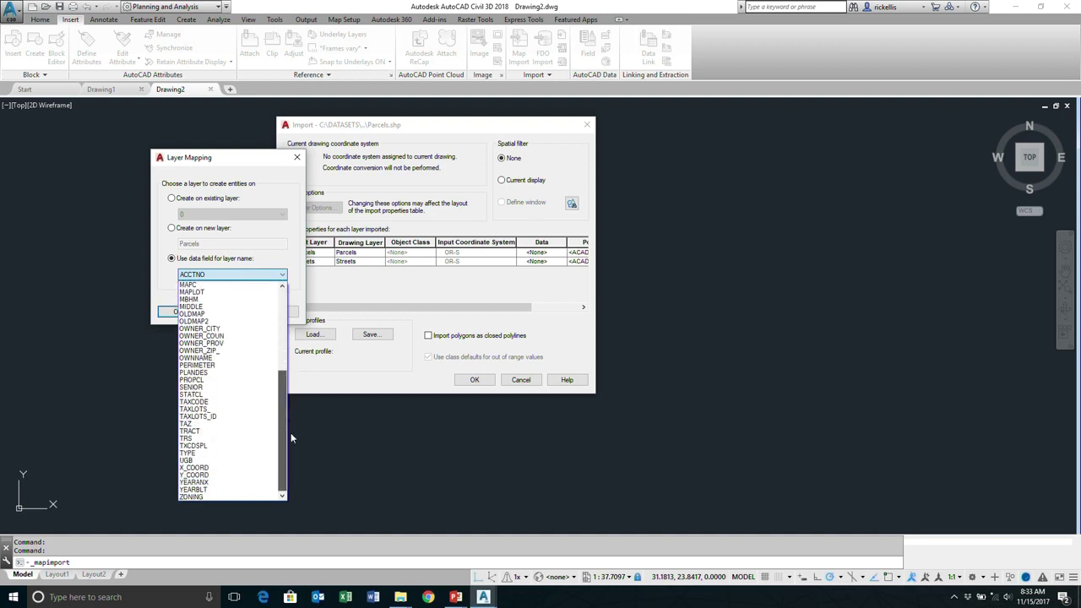
click(246, 495)
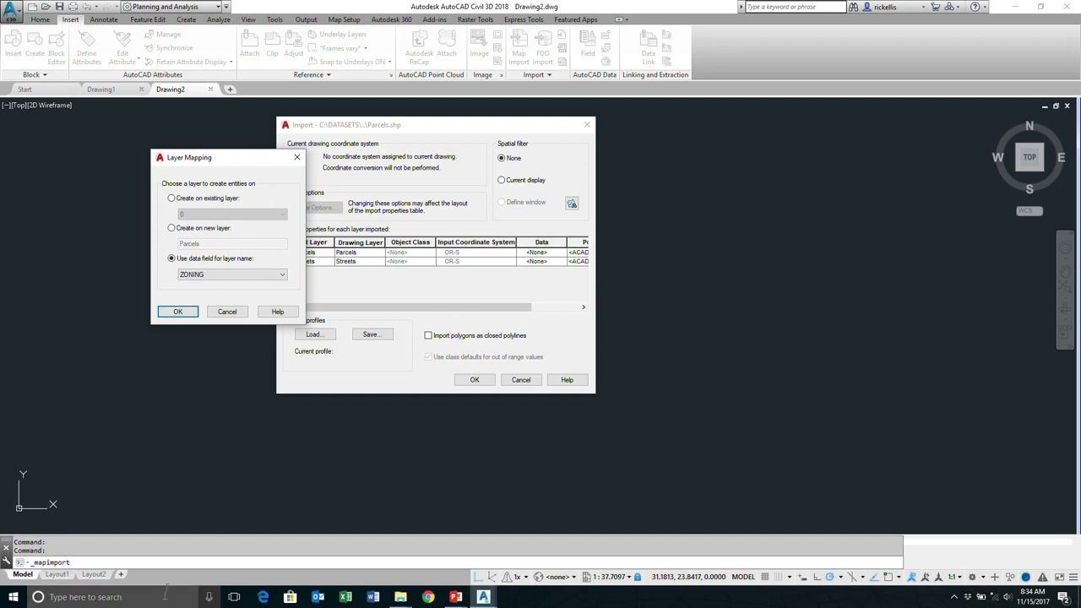
click(180, 317)
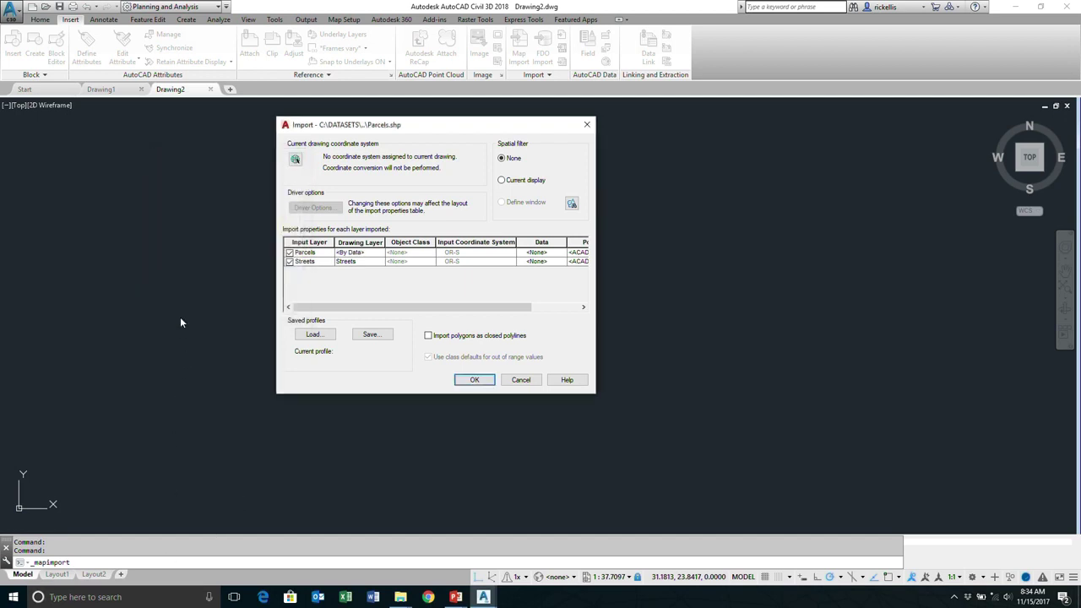
Step: Send Streets to a new drawing layer named EX-Streets
click(356, 263)
click(380, 264)
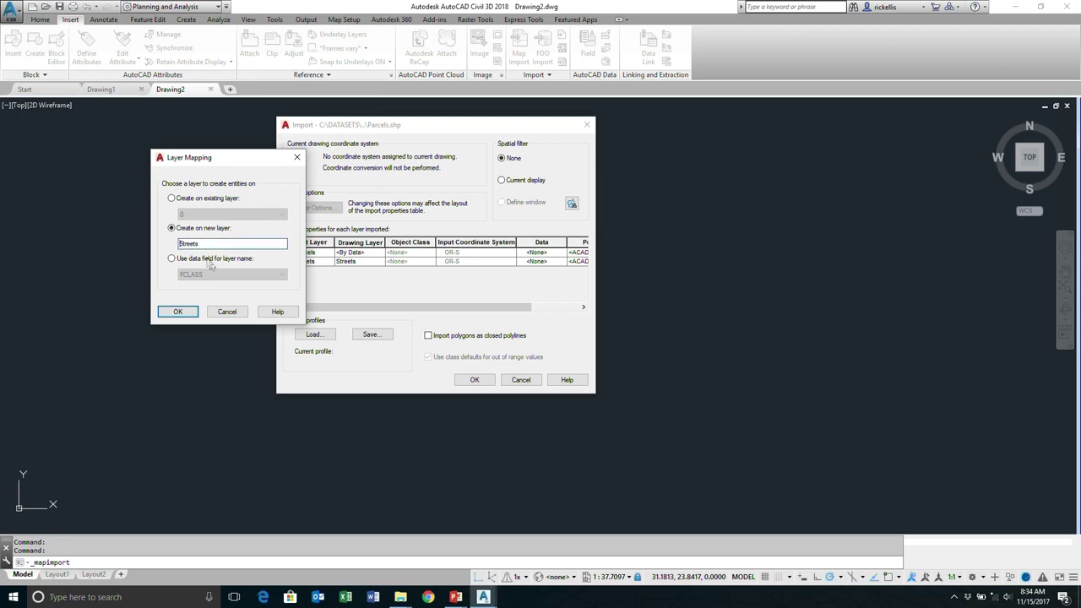
text(EX-)
click(177, 311)
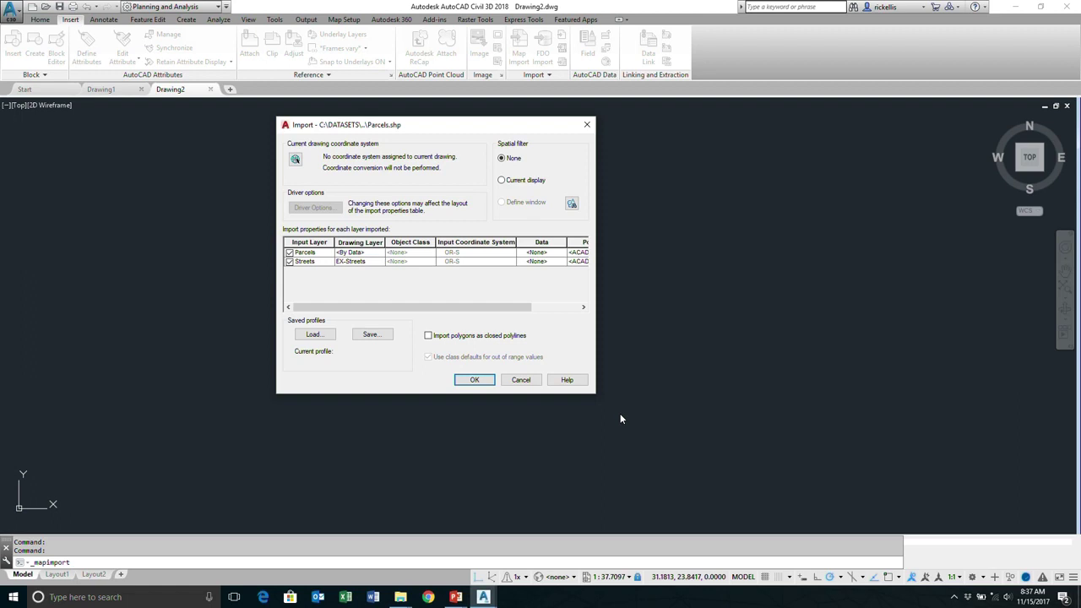
Step: Import the Parcels attributes as object data in a Parcels table
click(537, 253)
click(562, 257)
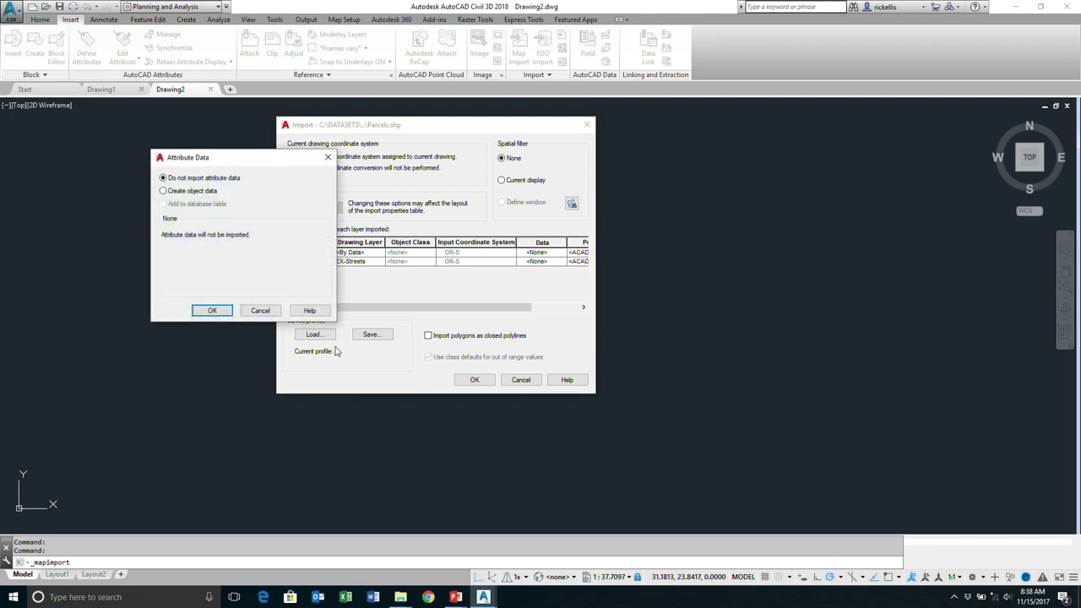
click(192, 191)
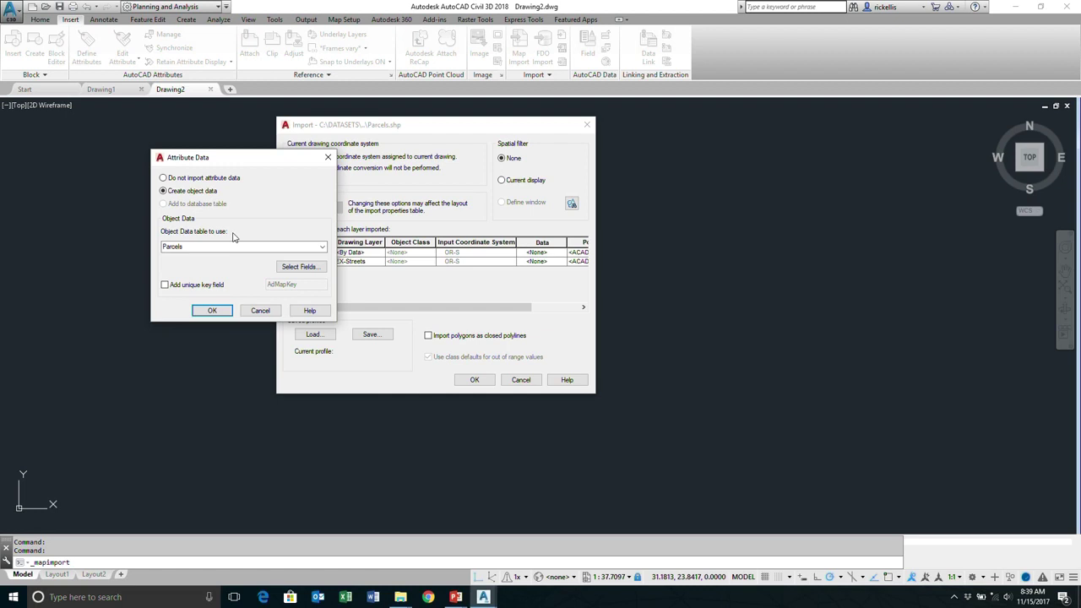
click(211, 311)
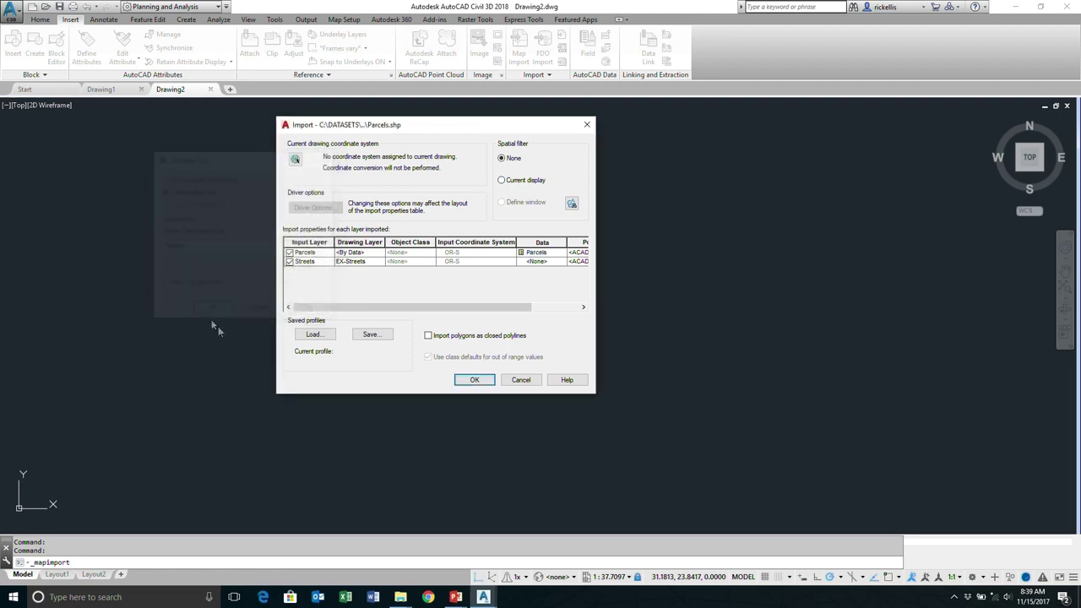
click(537, 262)
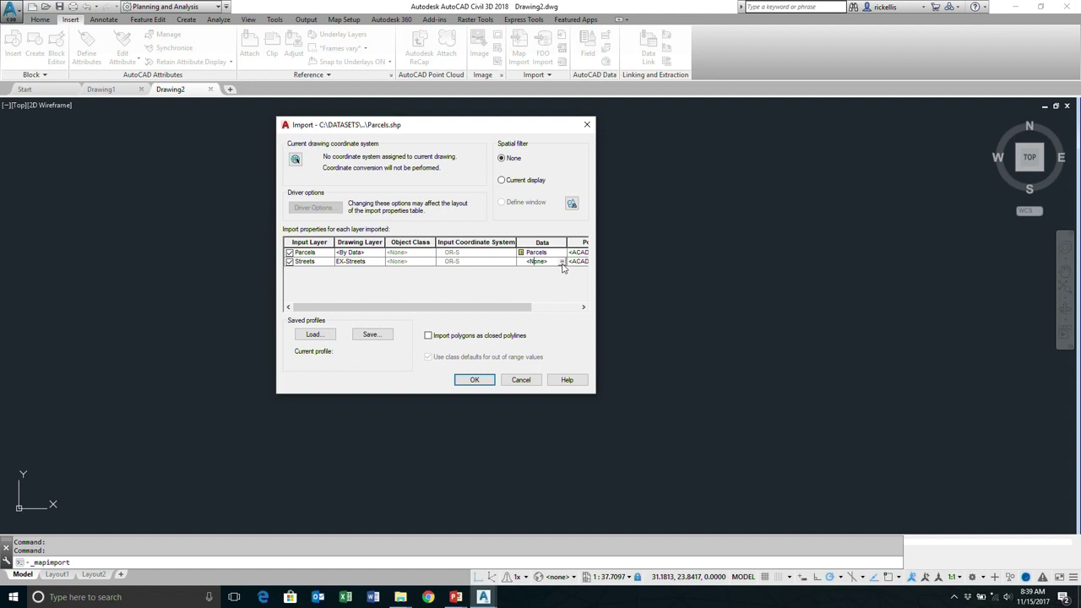
Step: Set Streets attributes to be created as object data in the Streets table
click(562, 262)
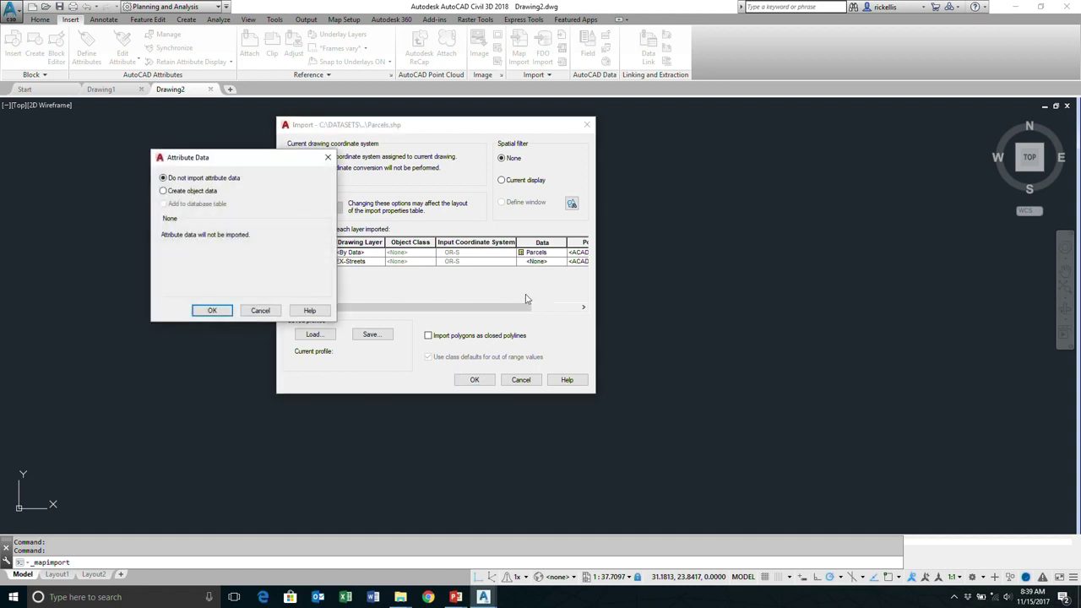
click(194, 192)
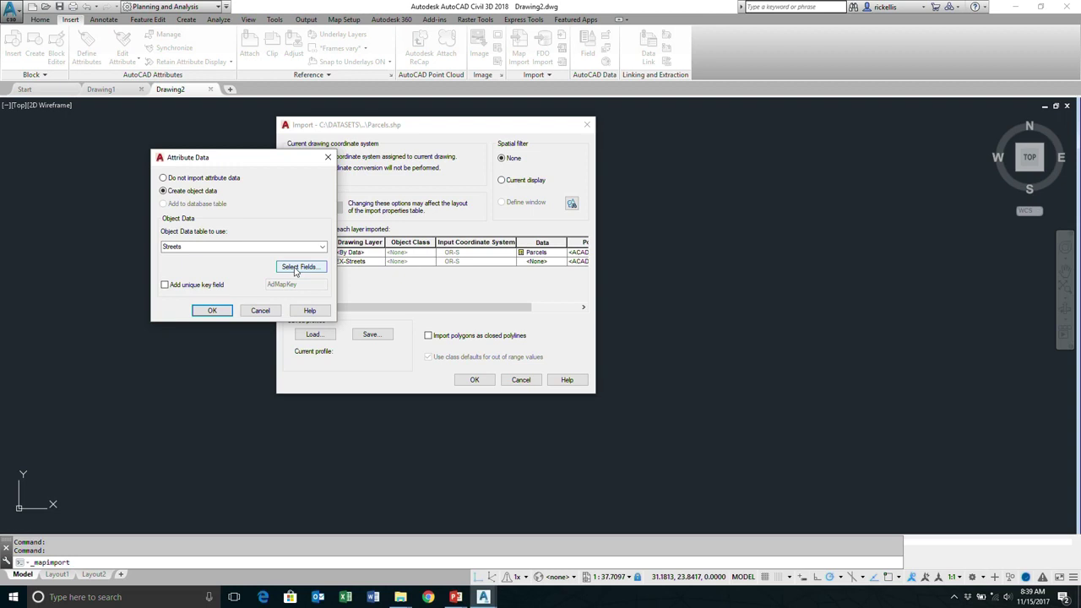
Step: In Streets field selection, uncheck FeatId, FCLASS, FNODE_, FT_COST, LENGTH, LPOLY_ and MAINT
click(294, 268)
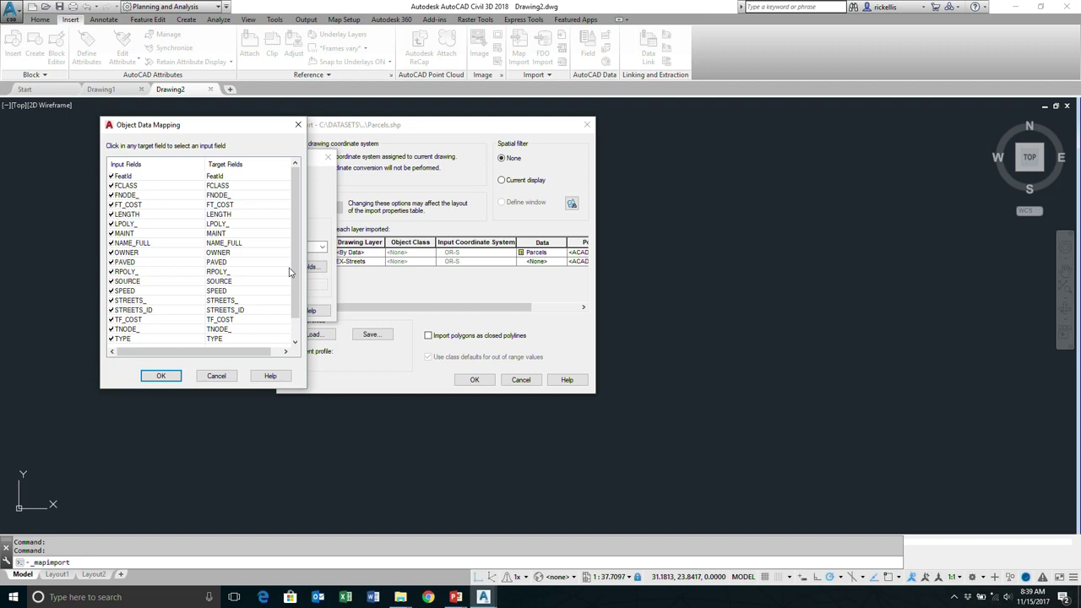
click(111, 175)
click(111, 185)
click(111, 195)
click(111, 204)
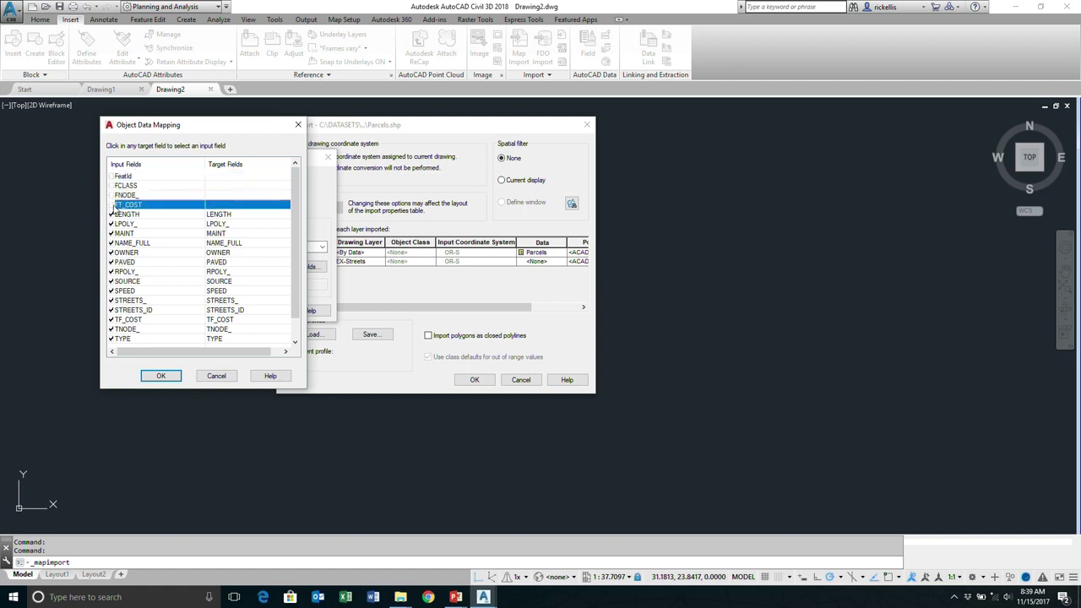
click(111, 214)
click(111, 224)
click(111, 233)
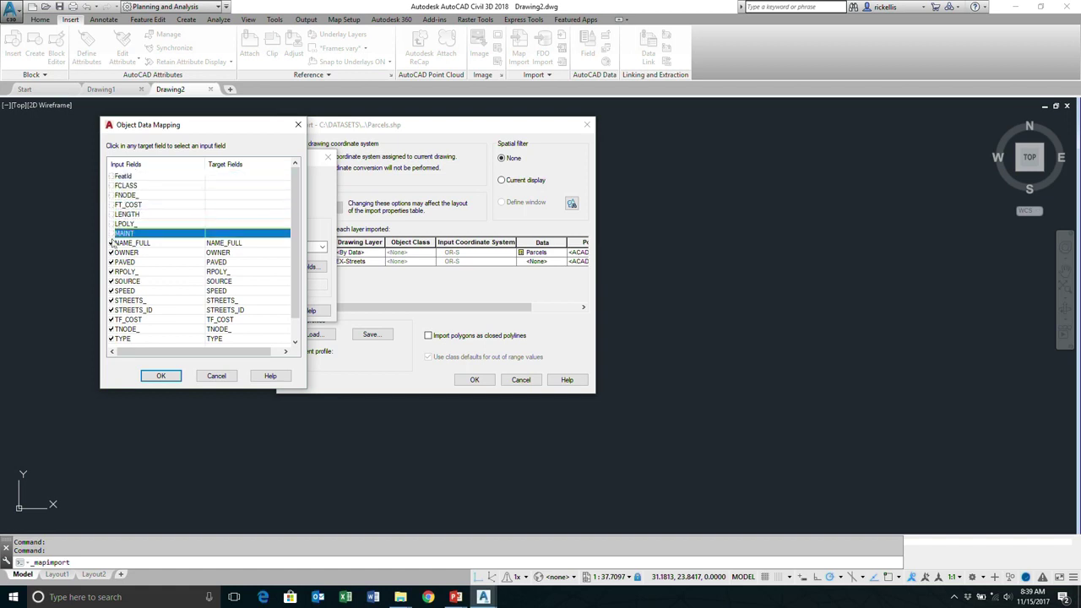
click(111, 246)
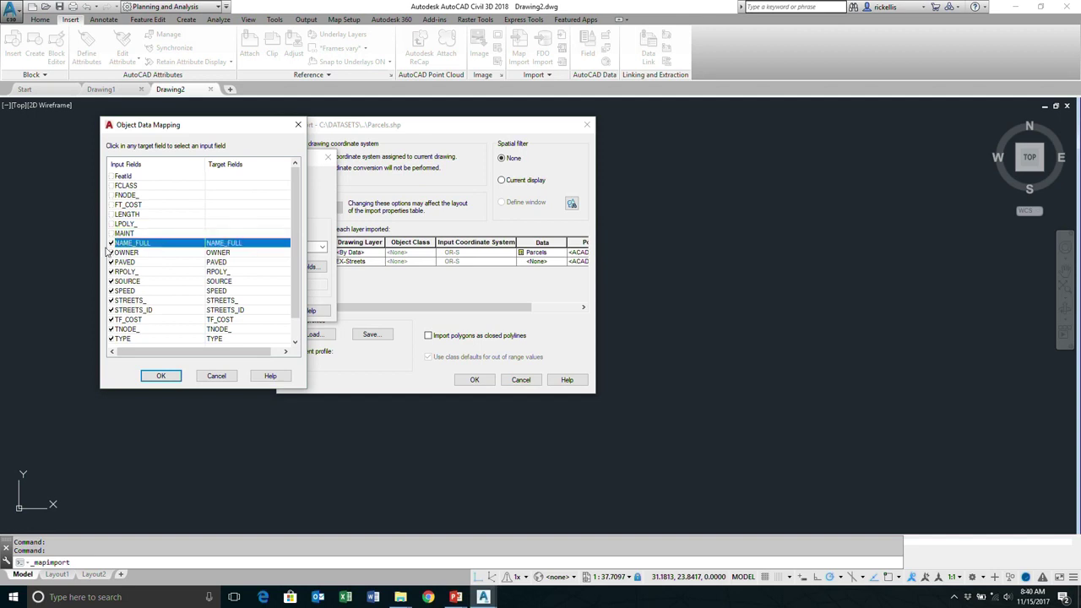
Step: Uncheck OWNER, PAVED, RPOLY_, SOURCE, STREETS_, STREETS_ID, TF_COST and TNODE_, keeping NAME_FULL, SPEED, TYPE
click(110, 252)
click(111, 262)
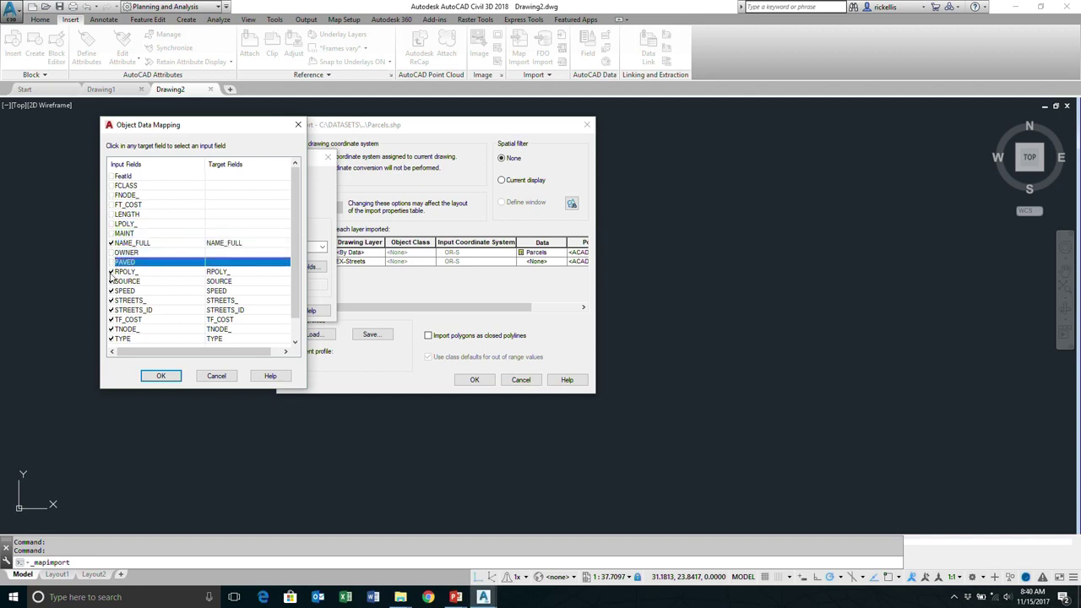
click(110, 272)
click(111, 282)
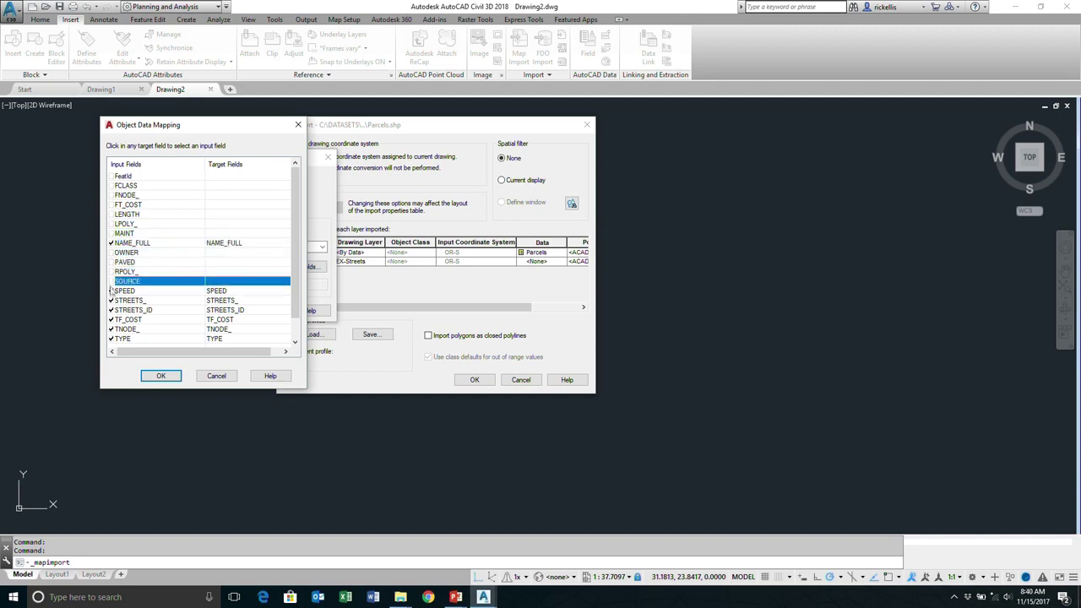
click(111, 300)
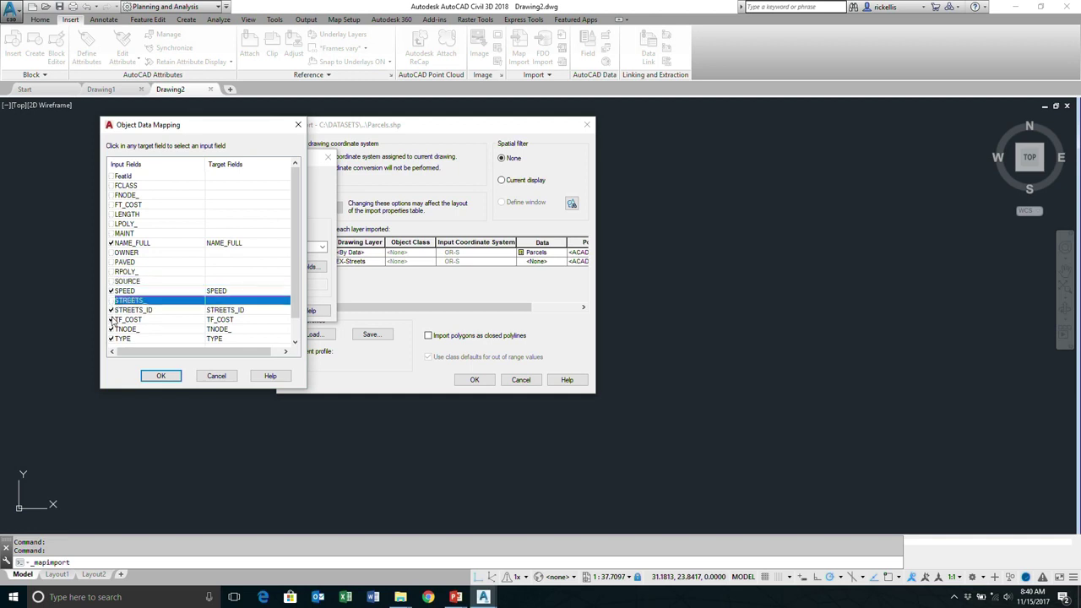
click(110, 310)
click(111, 319)
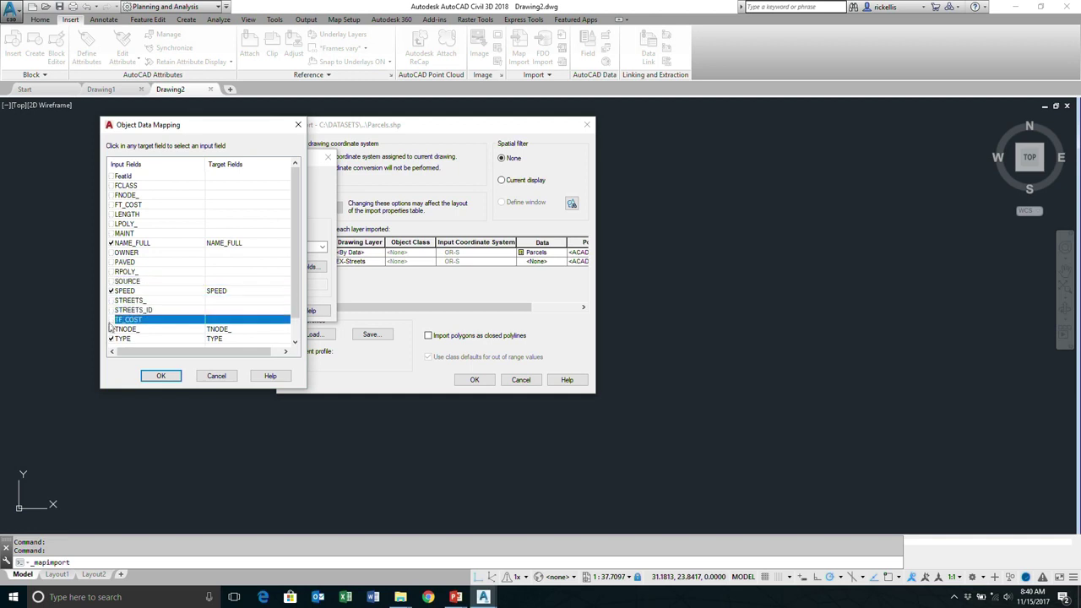
click(111, 329)
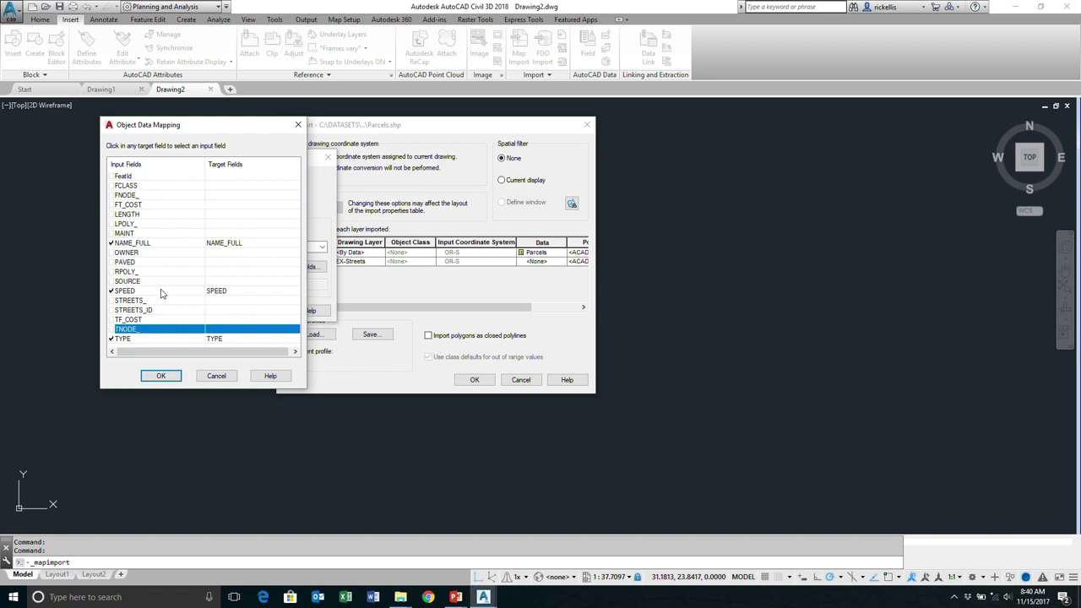
click(165, 377)
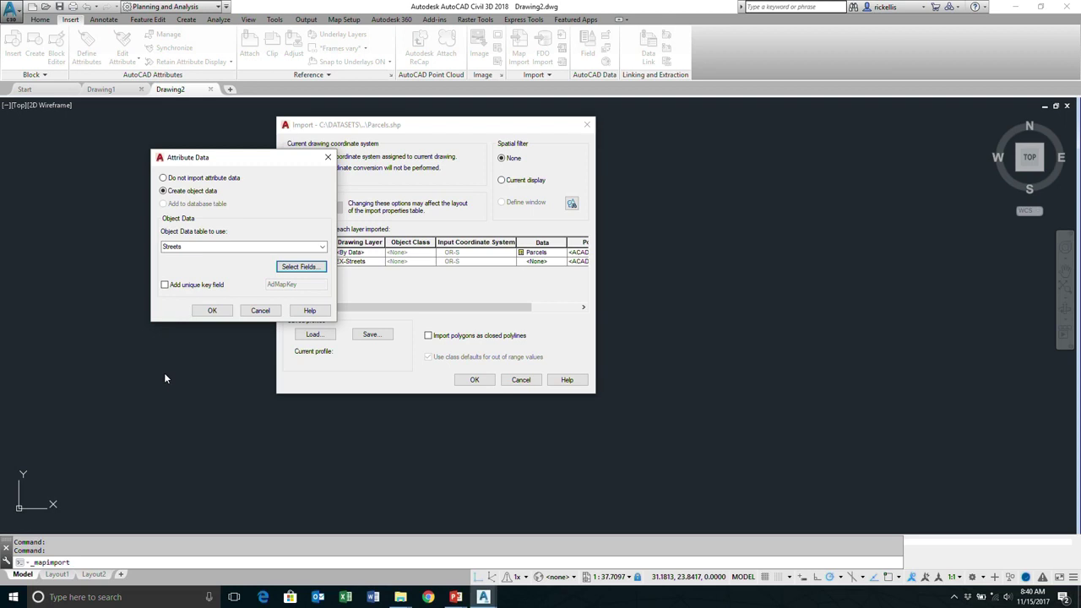
Step: Review the Streets field mapping, confirming only NAME_FULL, SPEED and TYPE are checked
click(298, 267)
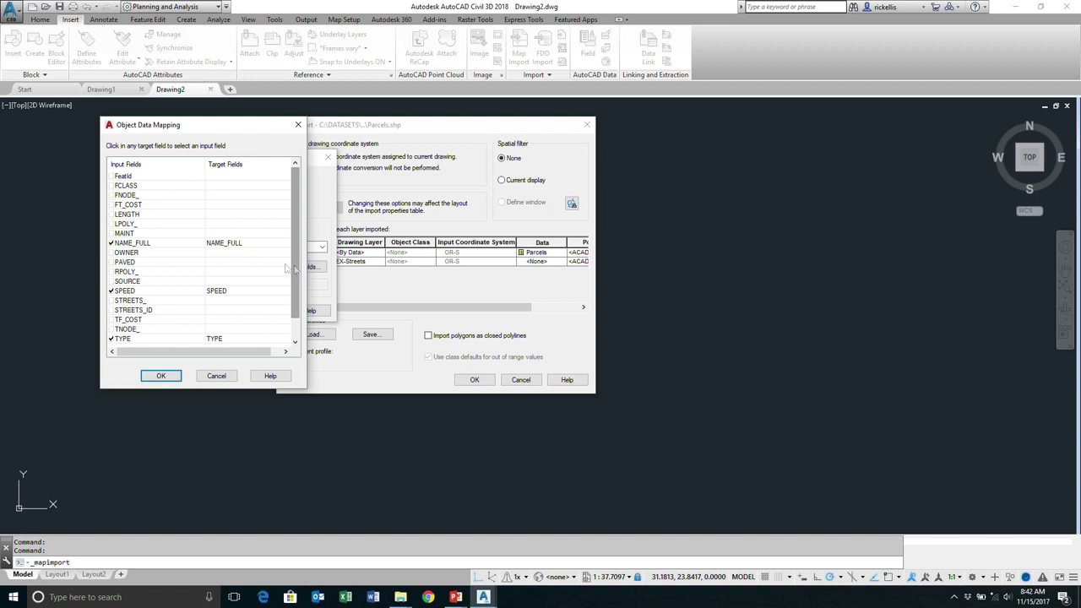
click(161, 376)
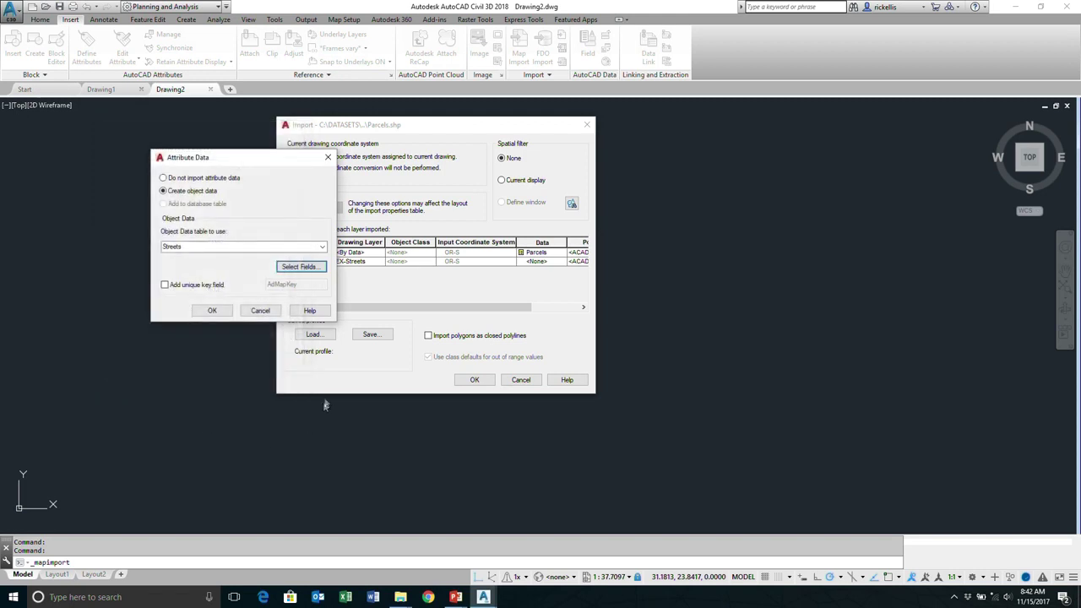
Step: Accept the Streets attribute data settings to return to the Import dialog
click(212, 310)
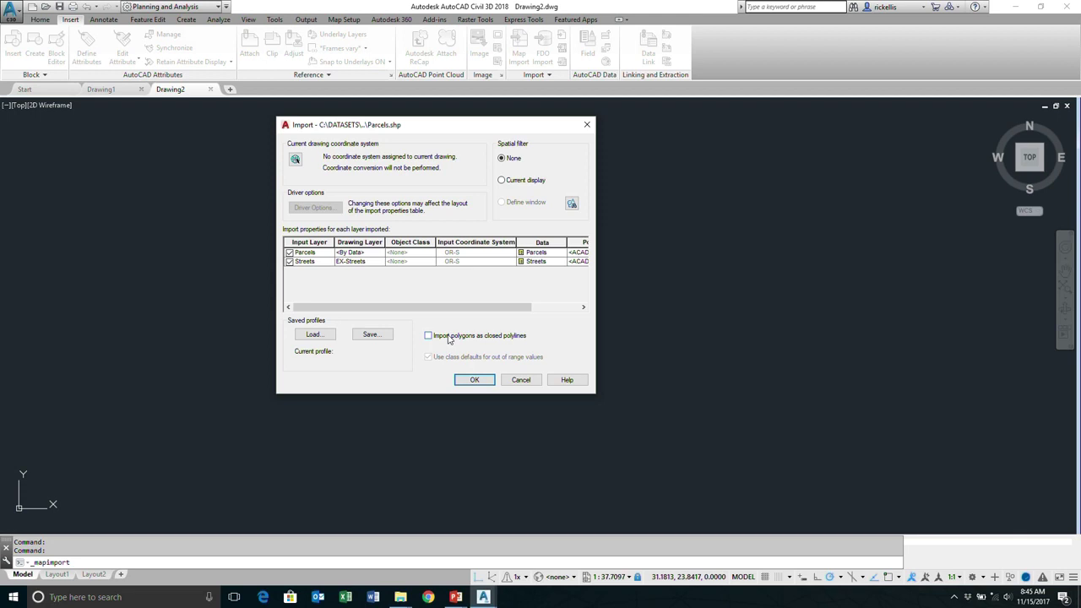
Step: Run the shapefile import and zoom to extents (ZE) to show the streets, parcels and river
click(474, 379)
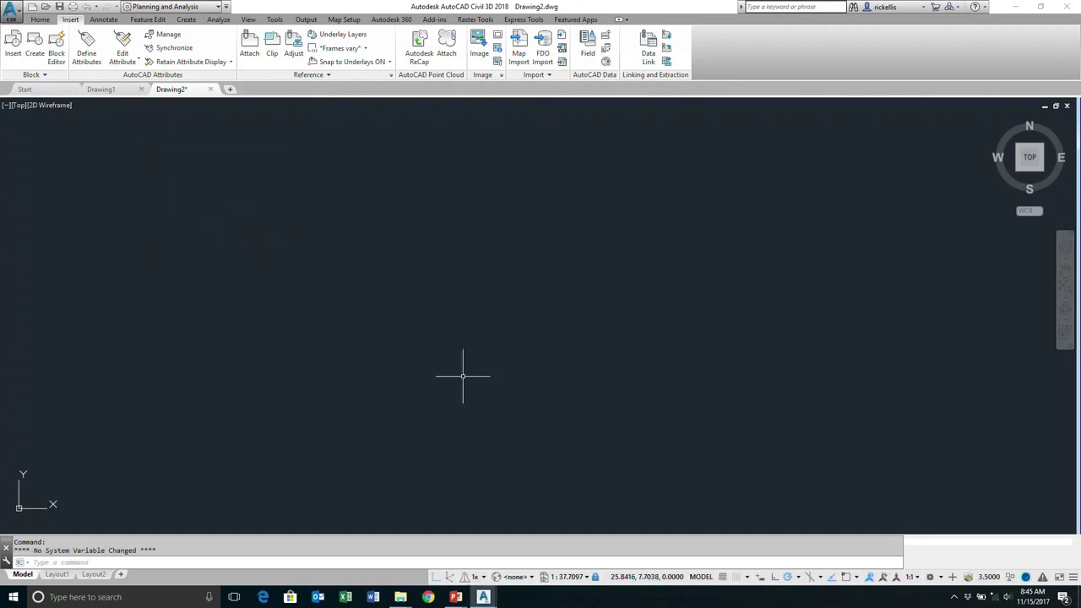
text(ze)
key(Return)
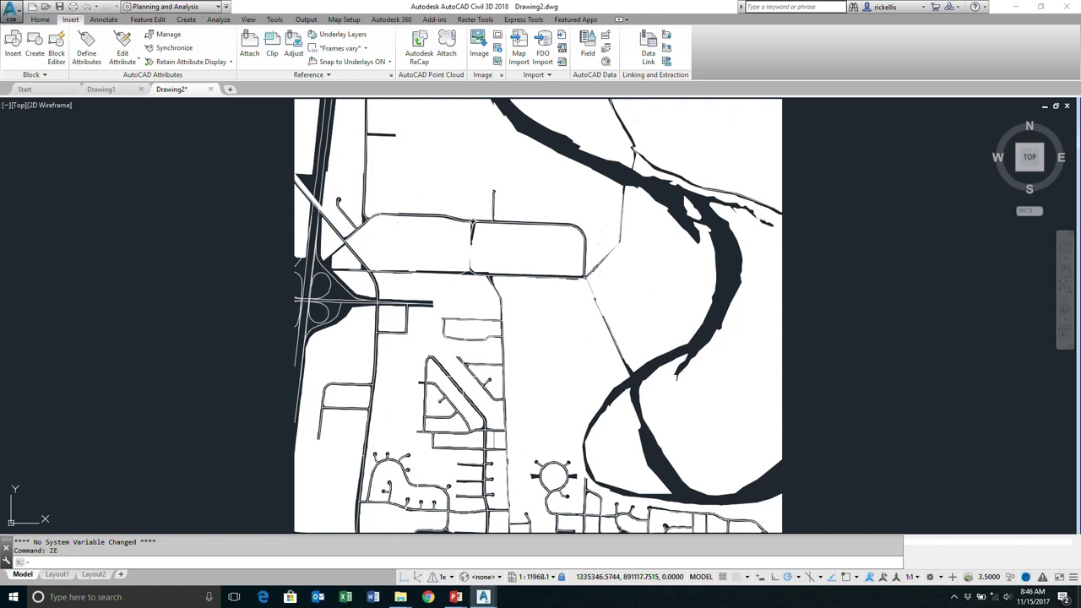
Step: Set POLYDISPLAY to edges only and regenerate the drawing with RE
text(POLY)
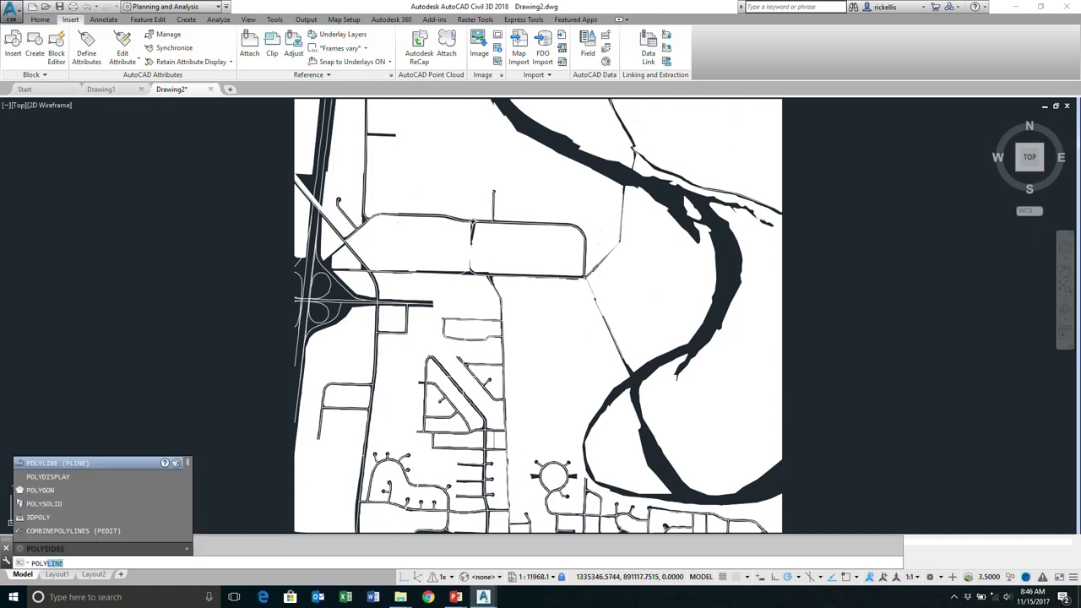
text(D)
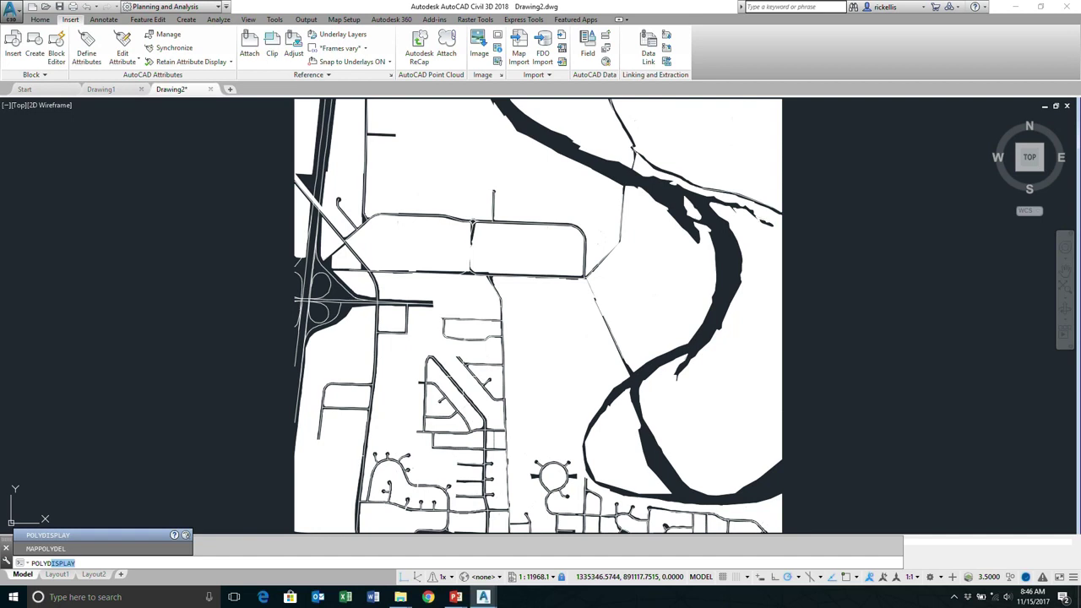
key(Return)
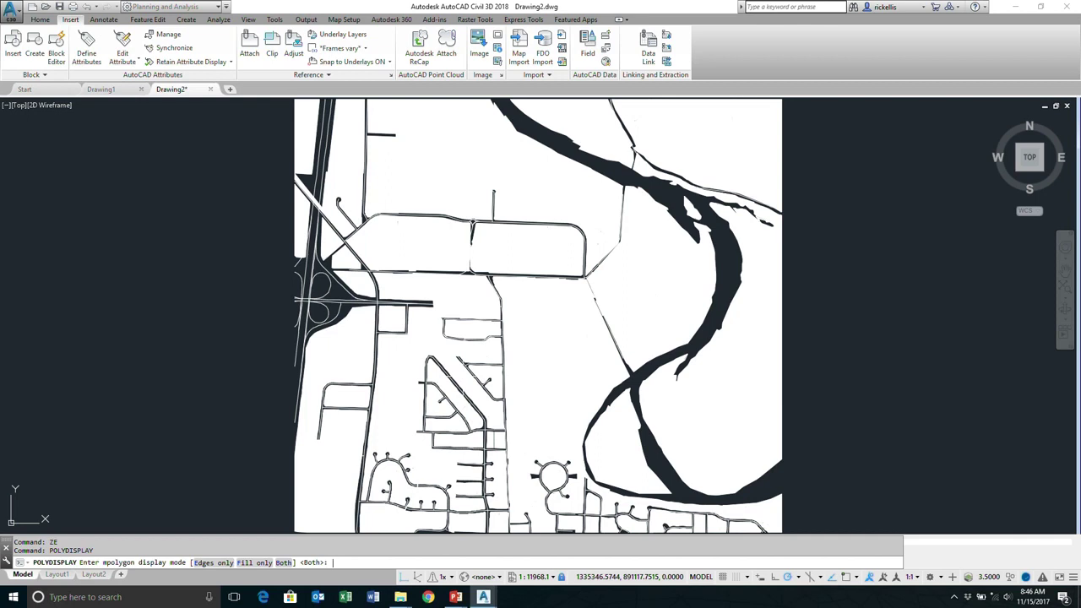
text(e)
key(Return)
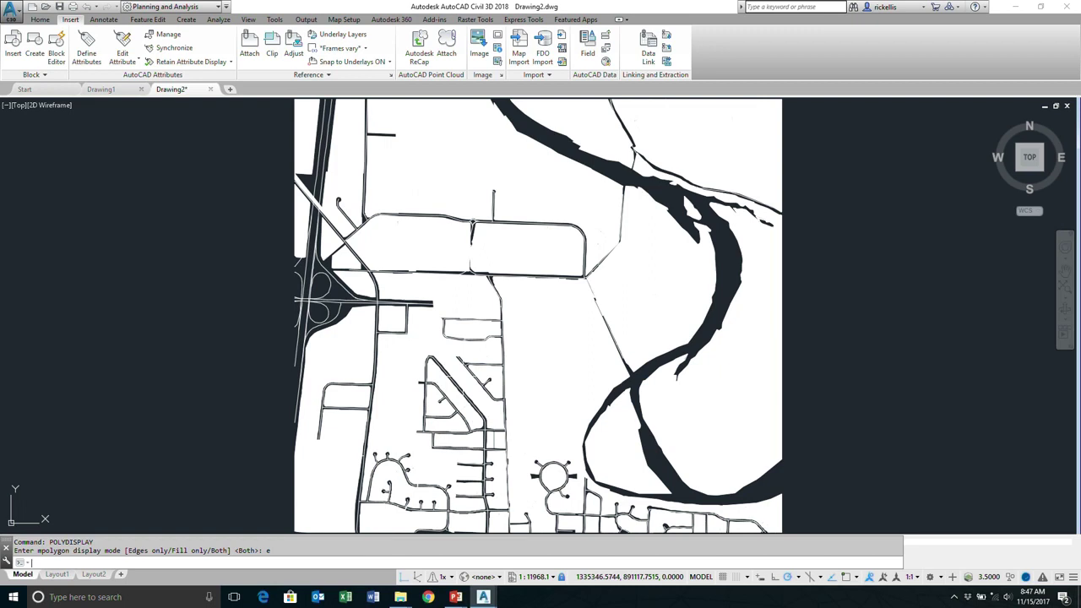
text(re)
key(Return)
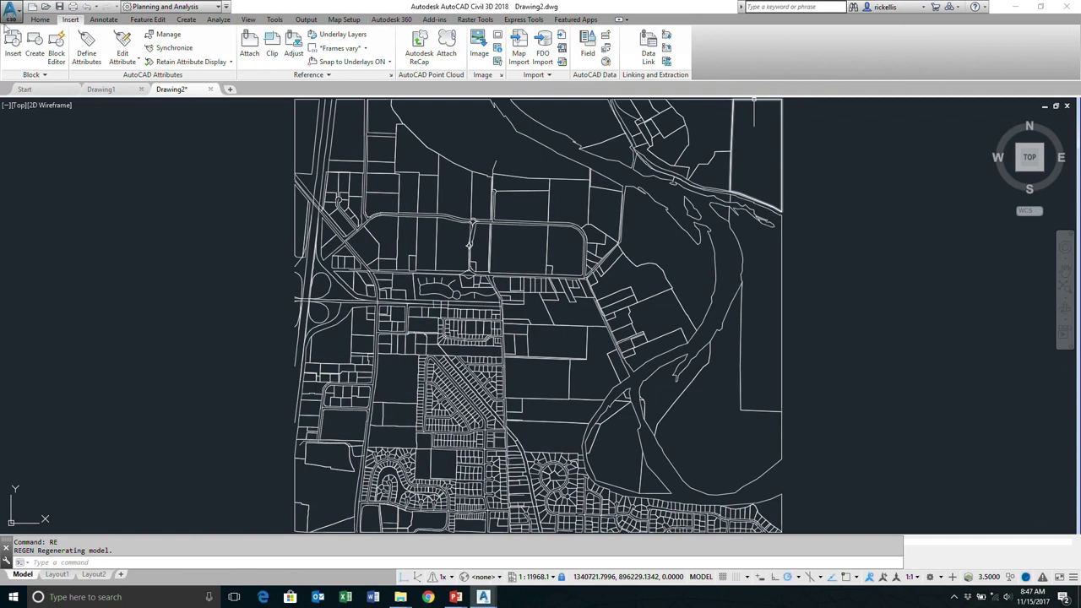
Step: Open the Layer Properties Manager from the Home tab and shrink its palette
click(41, 20)
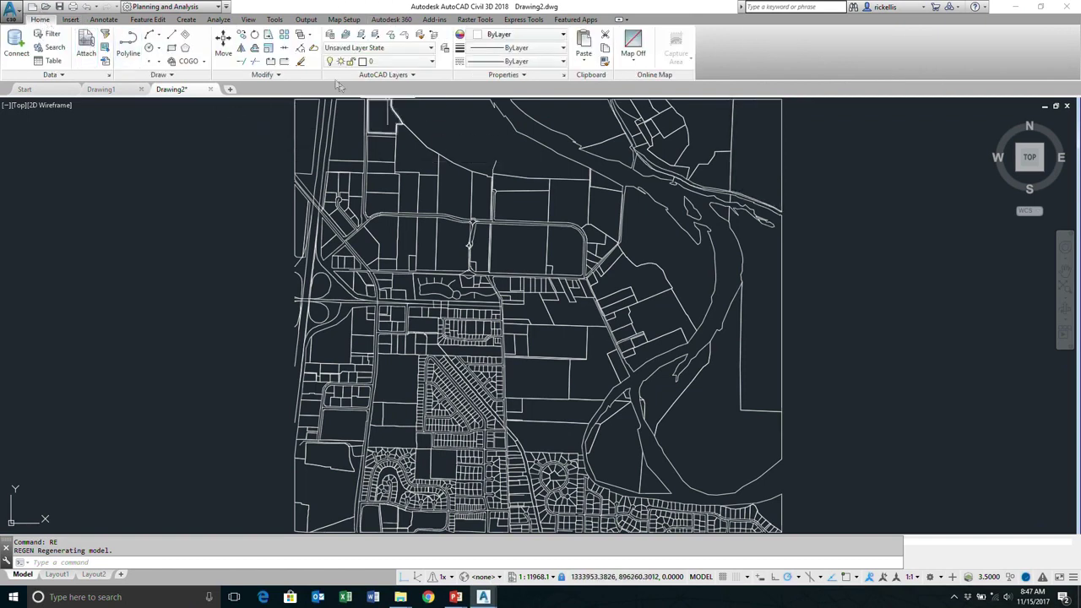
click(331, 36)
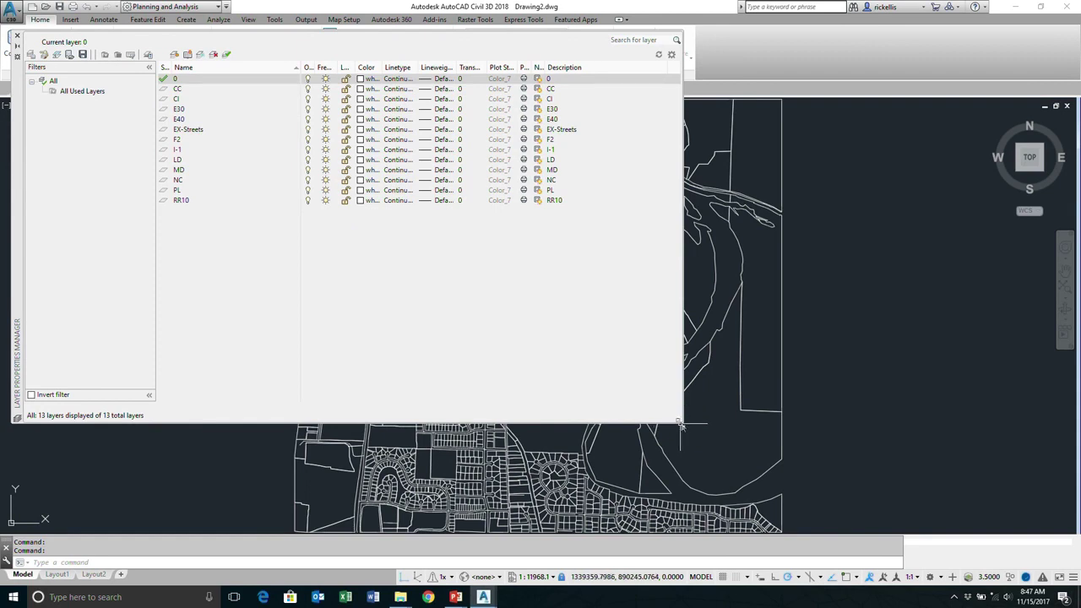
drag(680, 425, 662, 265)
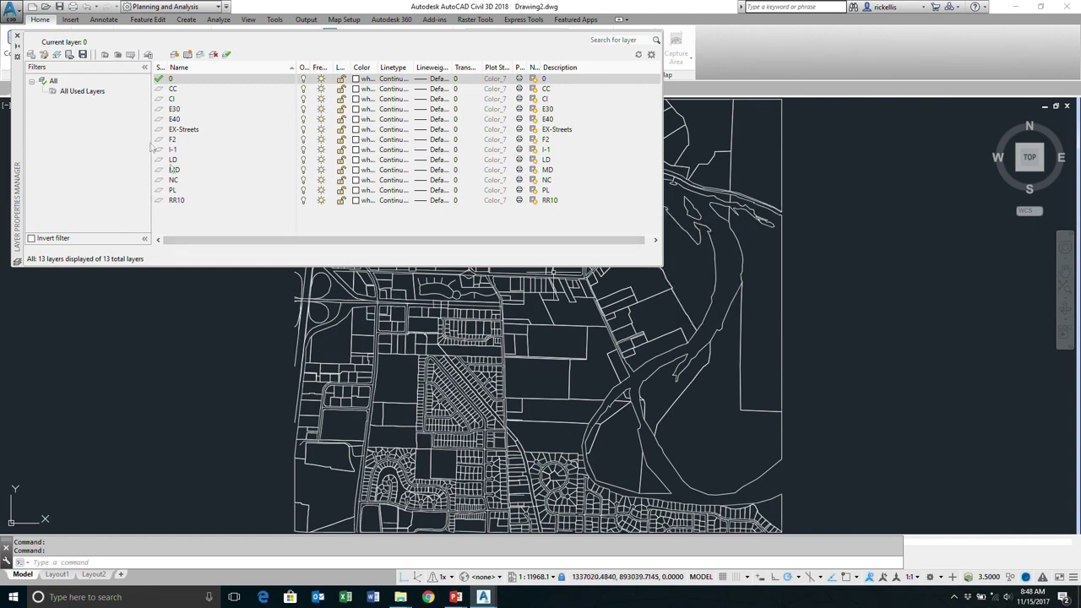
Step: Set the EX-Streets layer colour to red, then close the Layer Properties Manager to view the map
click(200, 133)
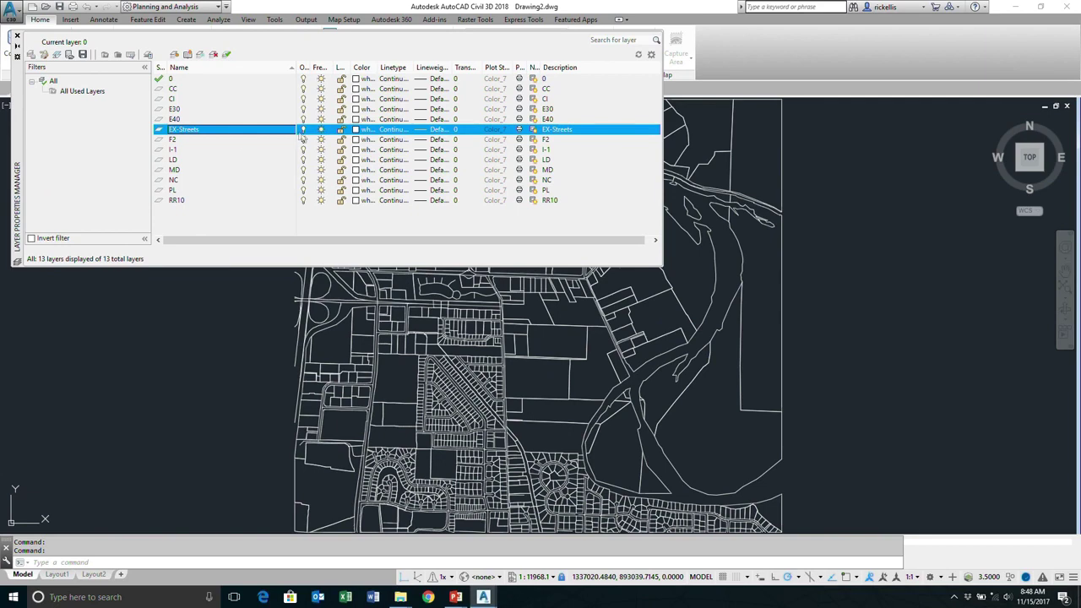
click(364, 135)
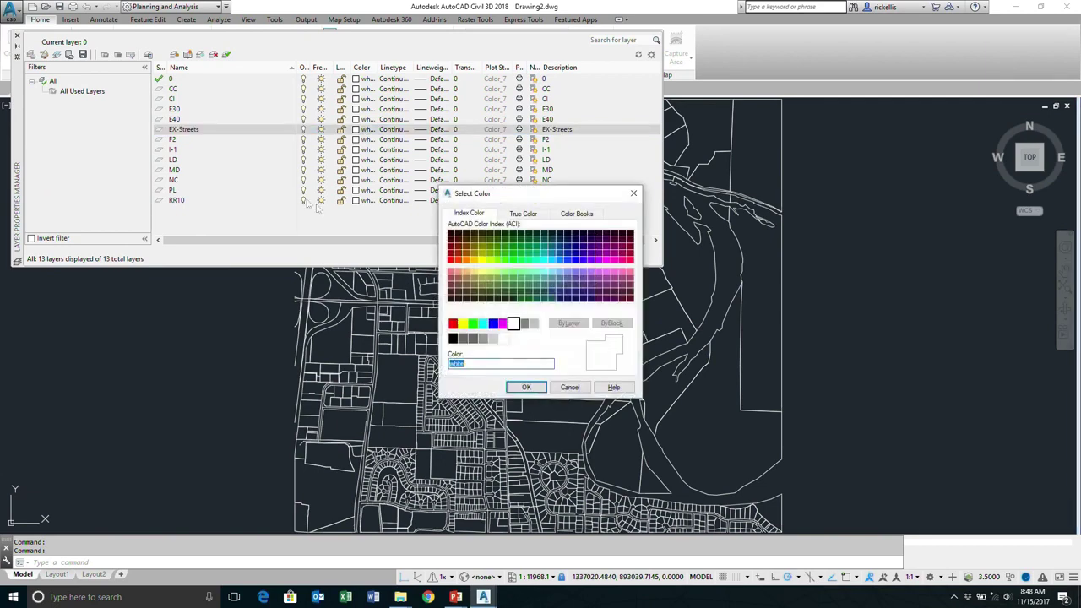
click(452, 325)
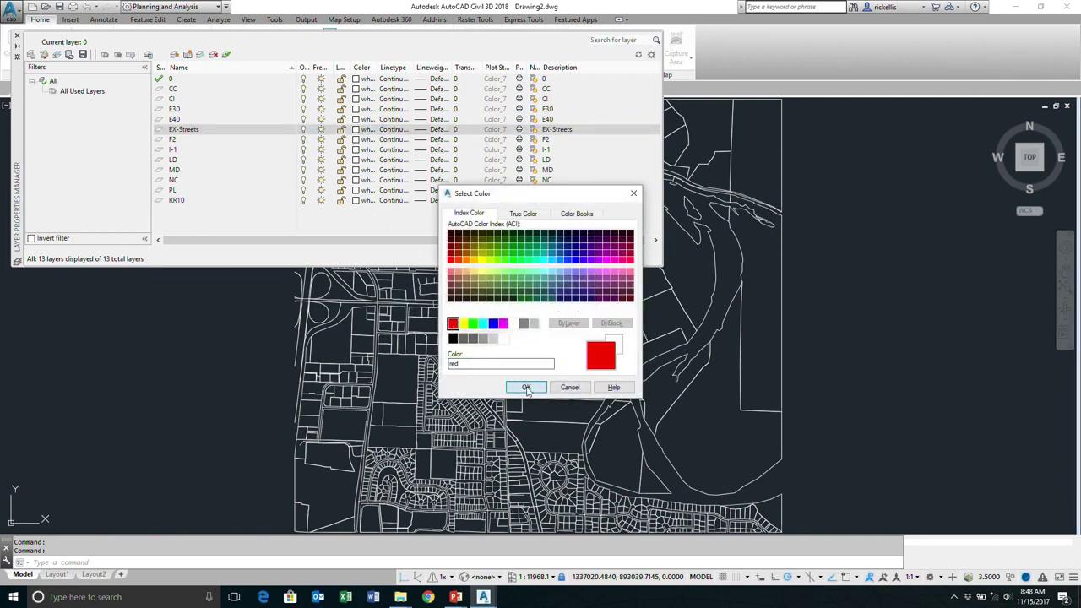
click(523, 387)
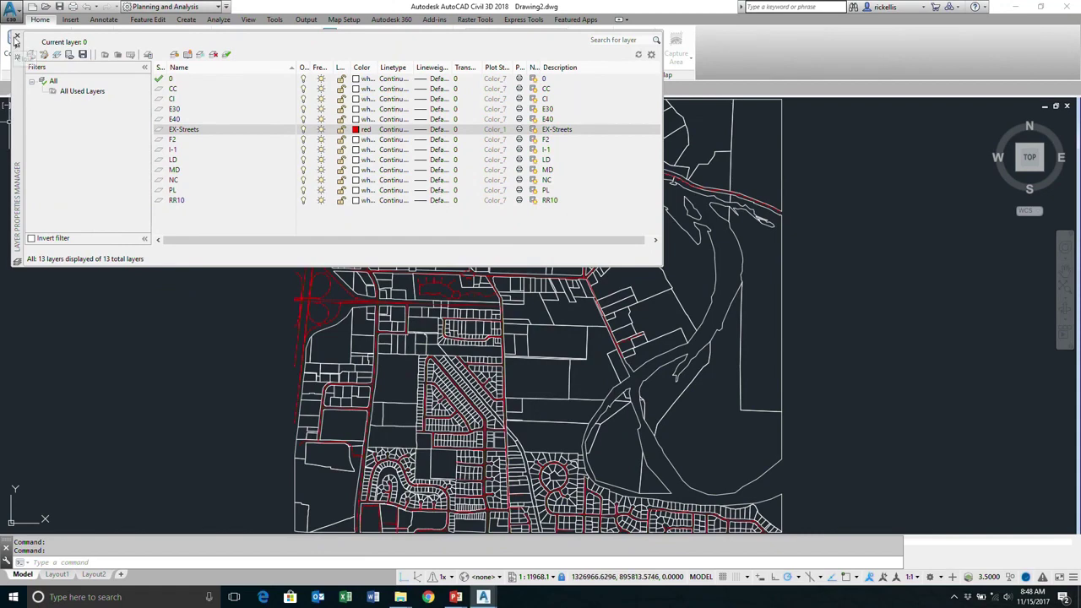
click(17, 36)
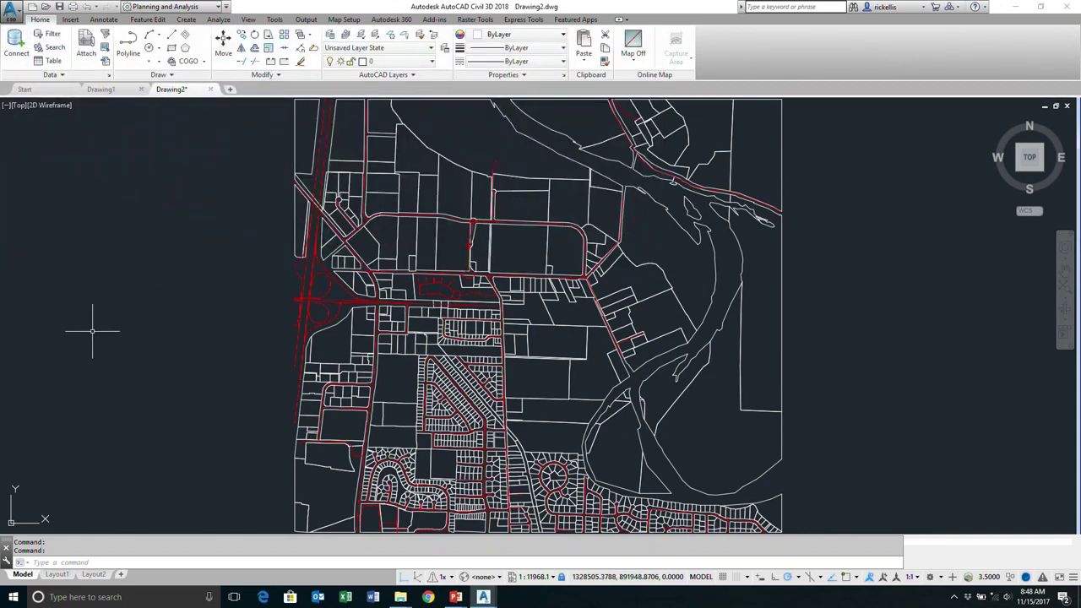
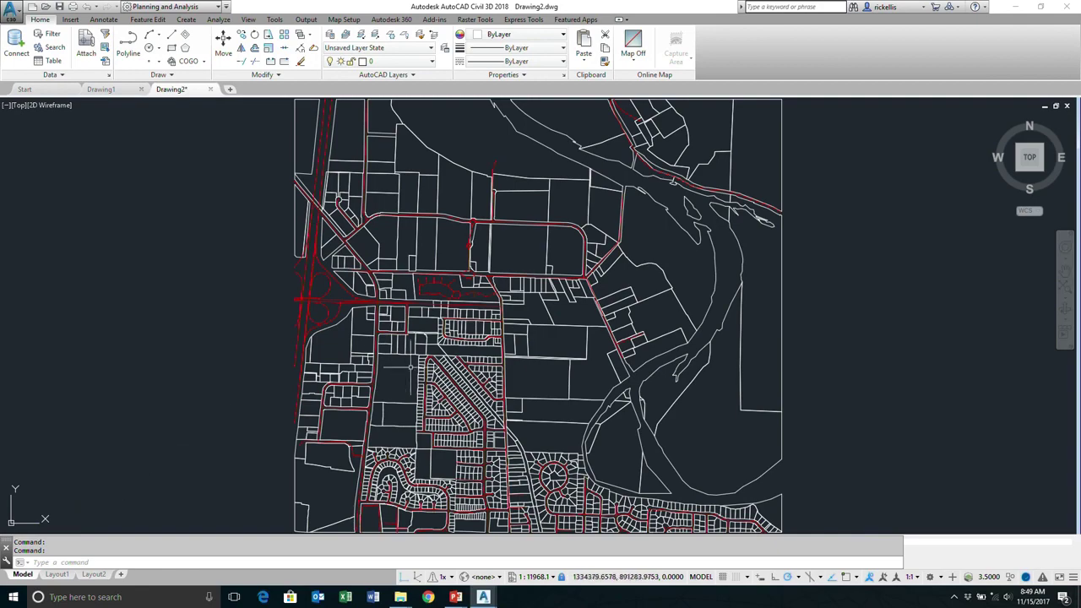
Step: Zoom into the diagonal lots and show one lot's OD:Parcels data (area 7200) in Properties
scroll(431, 384, up, 12)
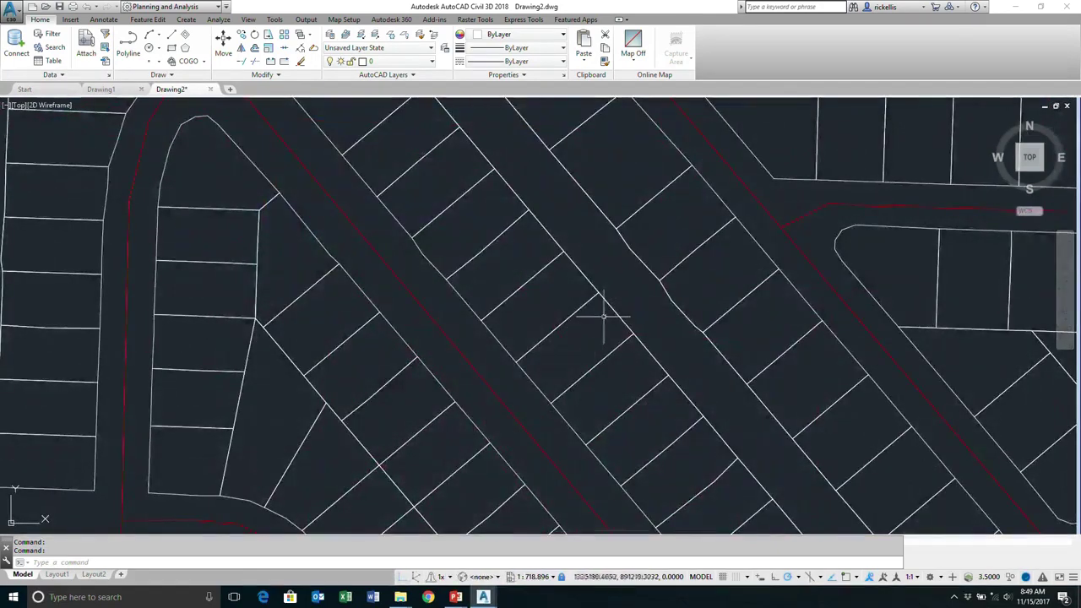
click(615, 302)
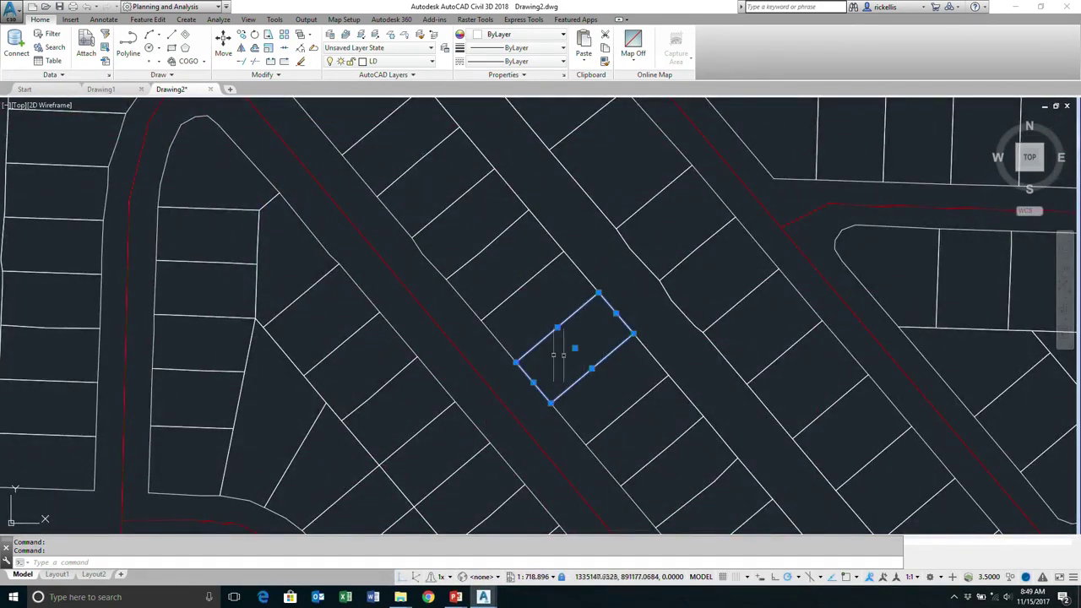
right_click(533, 279)
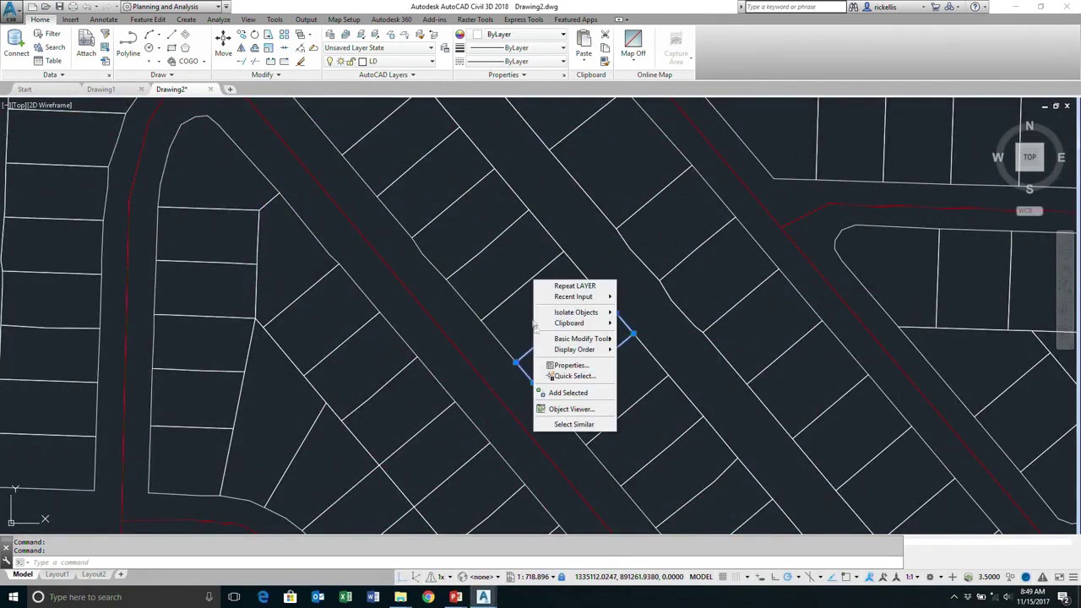
click(571, 365)
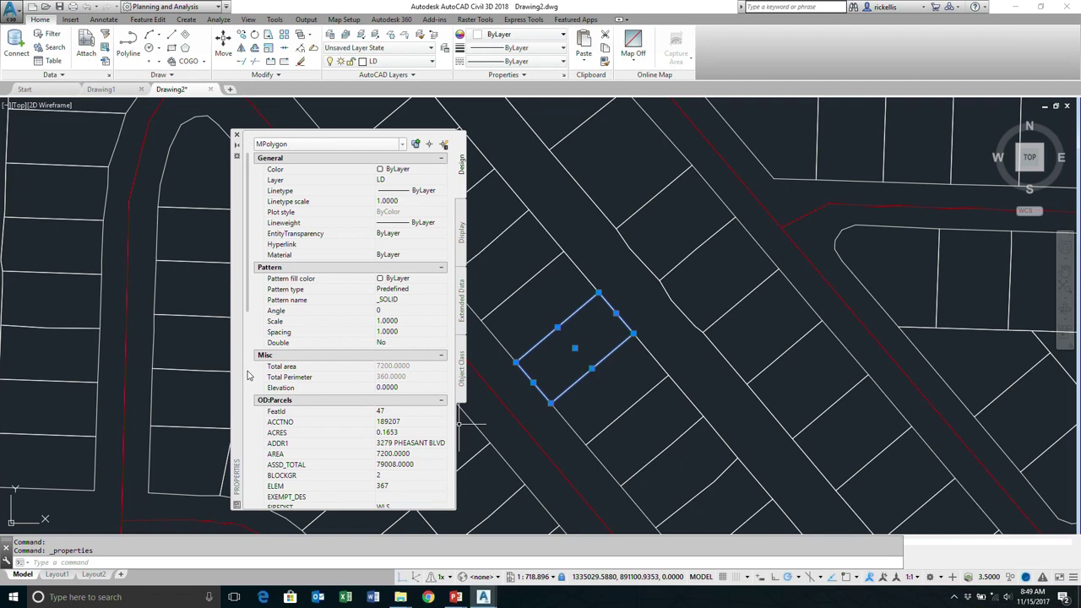
scroll(250, 389, down, 10)
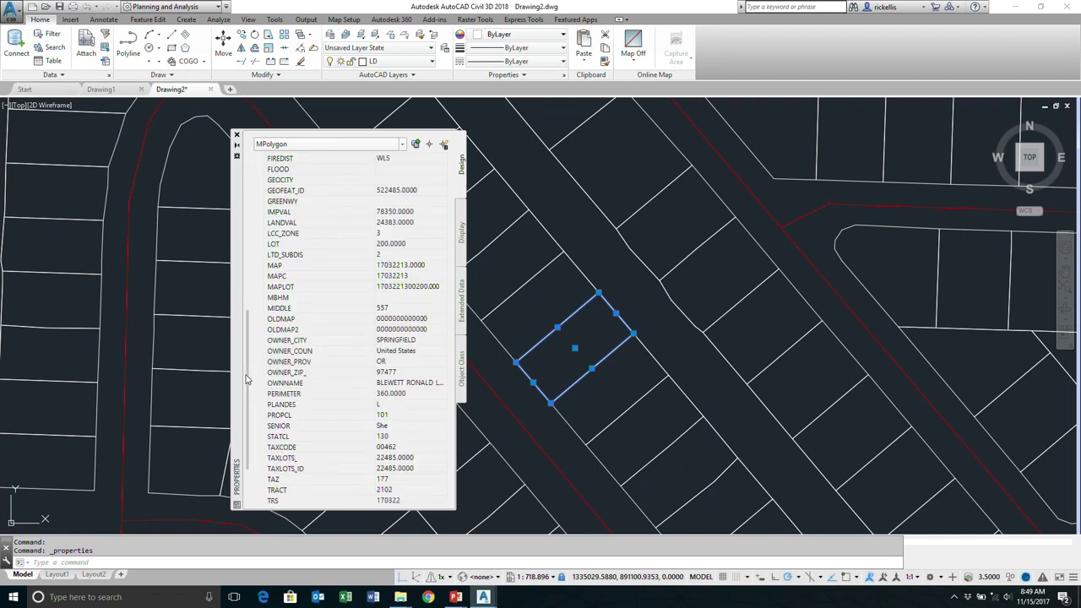
scroll(250, 411, up, 10)
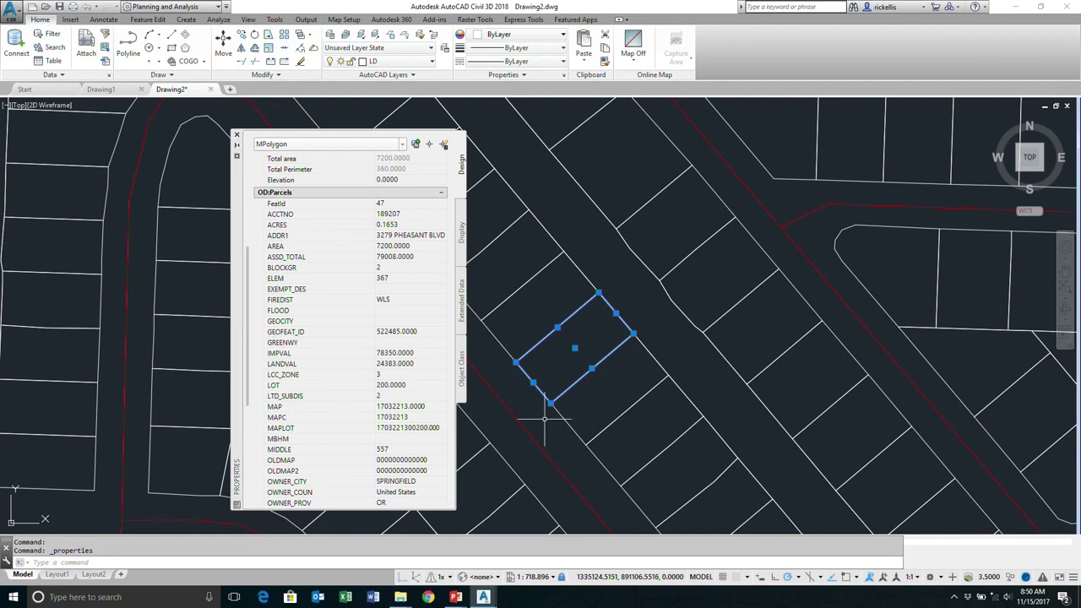
Step: Change the PHEASANT BLVD street polyline's SPEED object data from 25 to 95
key(Escape)
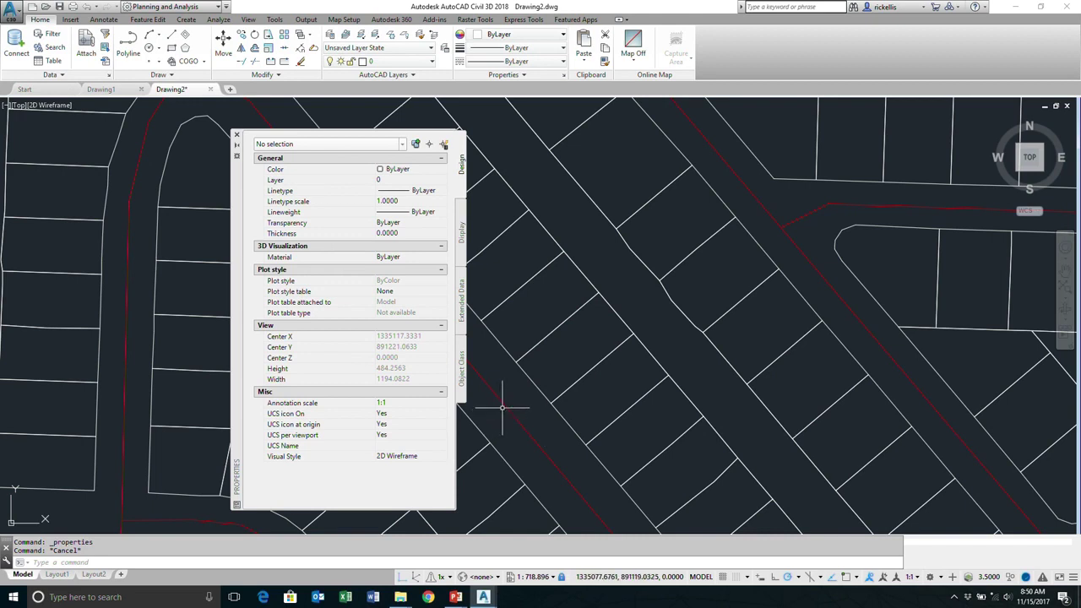
click(504, 408)
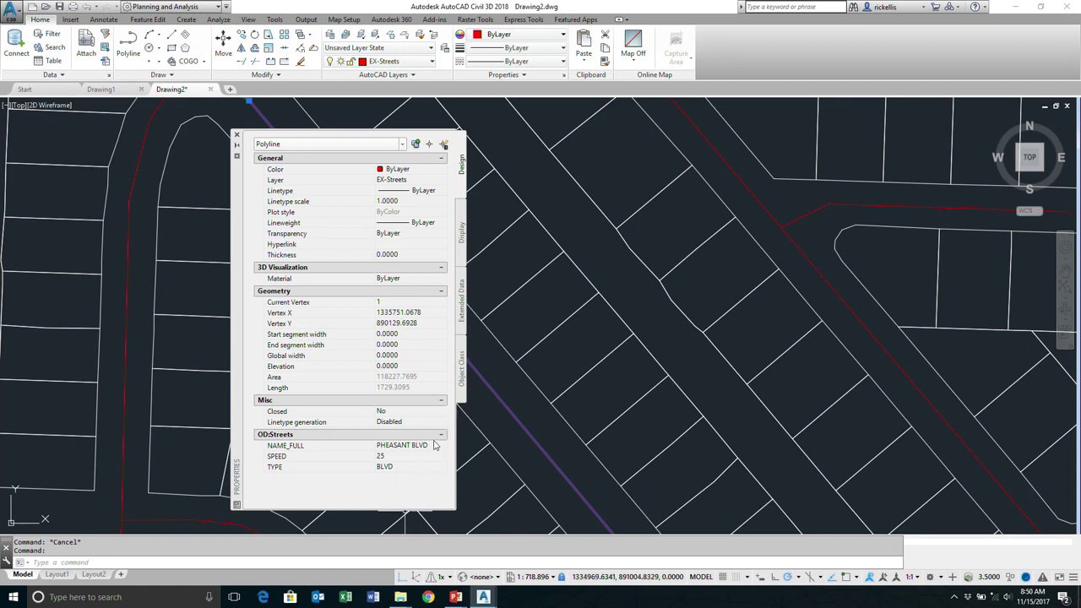
click(429, 456)
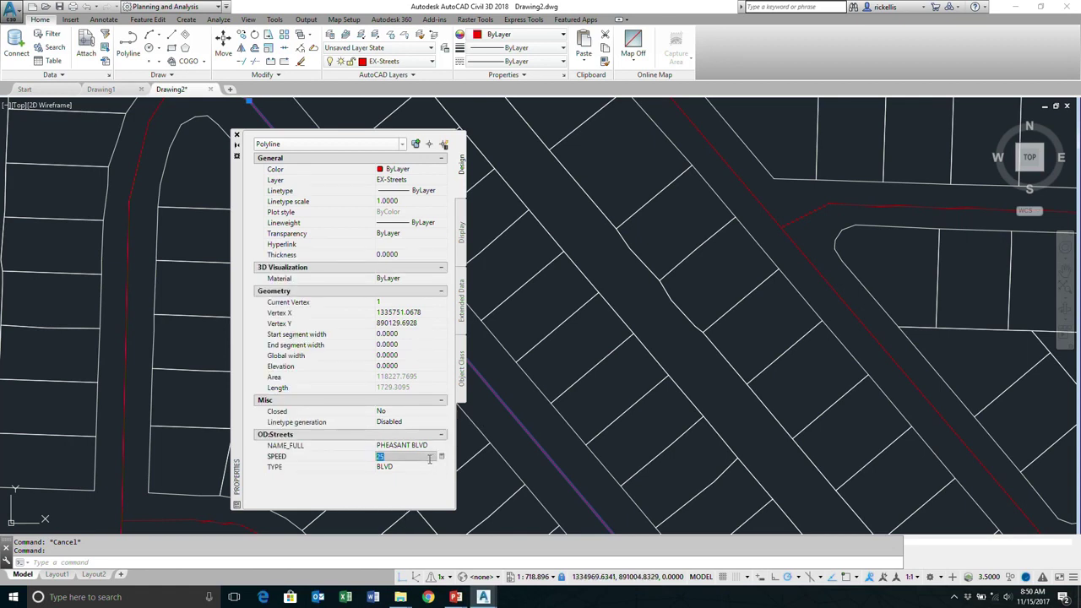
text(35)
click(429, 464)
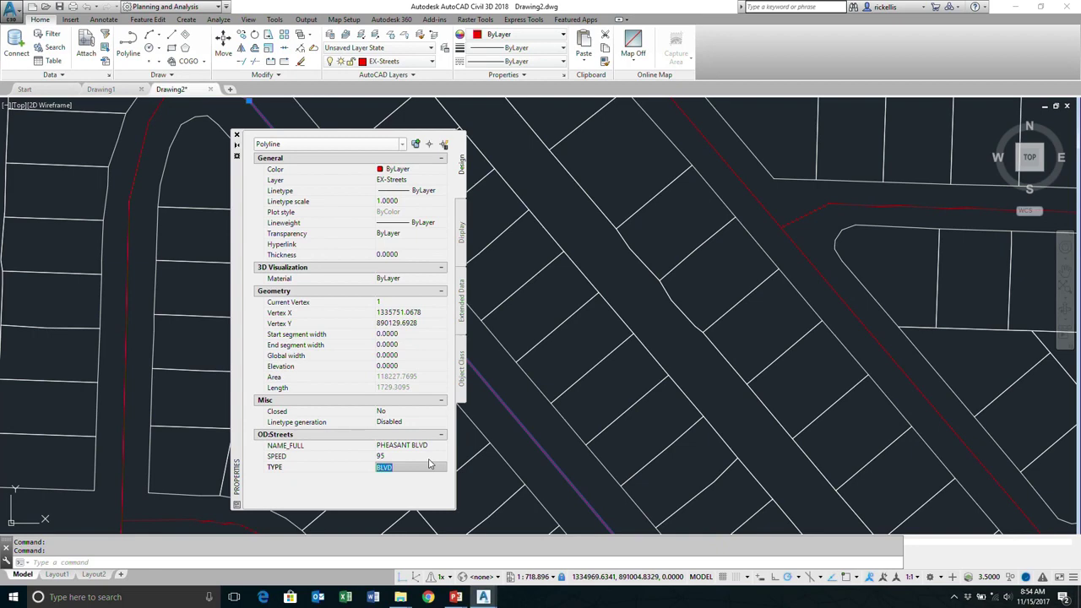
Step: Leave the PowerPoint Exercise slide and return to Civil 3D showing the PHEASANT BLVD properties
key(alt+Tab)
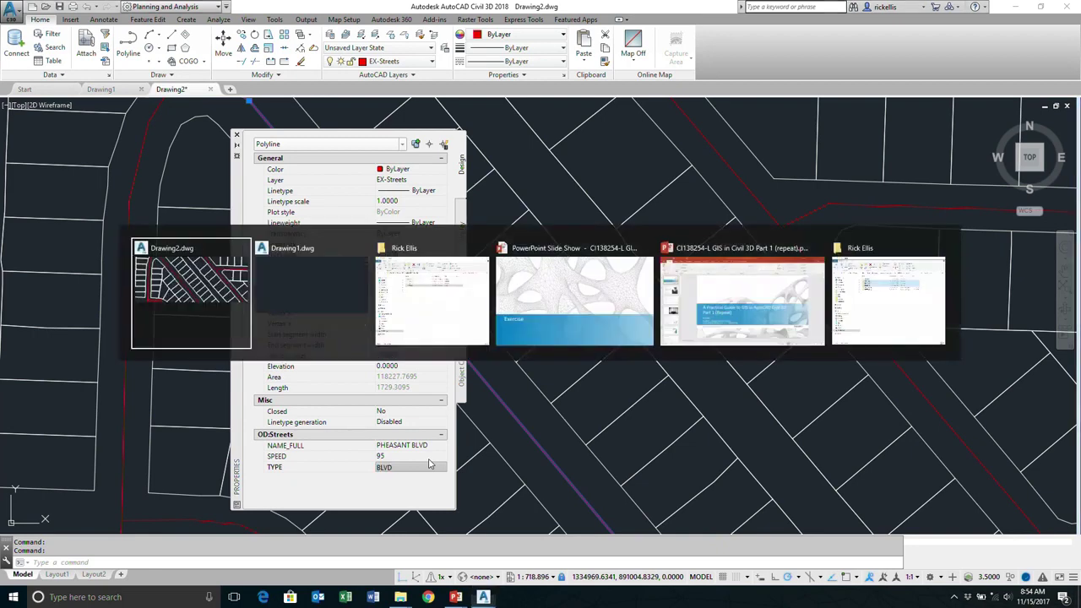
key(alt+Tab)
key(alt+Tab)
key(alt+Tab)
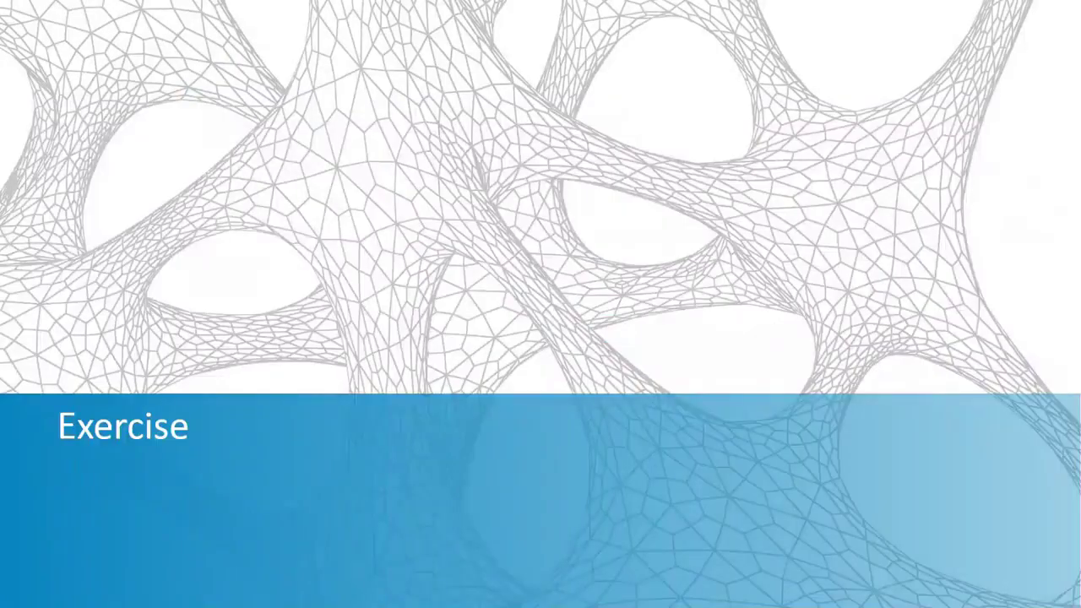
key(Right)
key(alt+Tab)
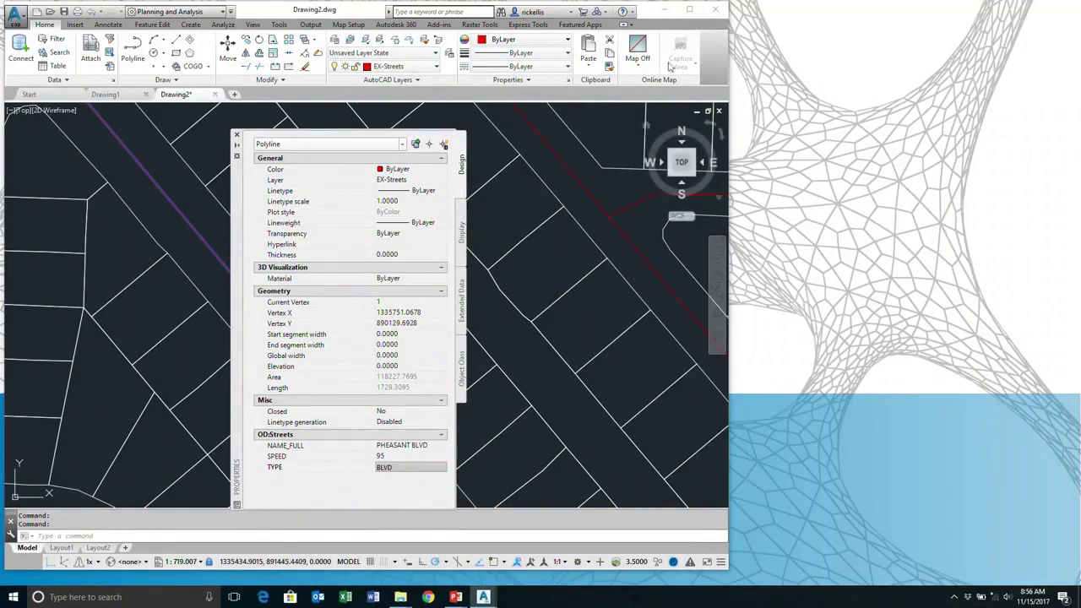
Step: Maximize the Civil 3D window, close the Properties palette and clear the street selection
click(689, 9)
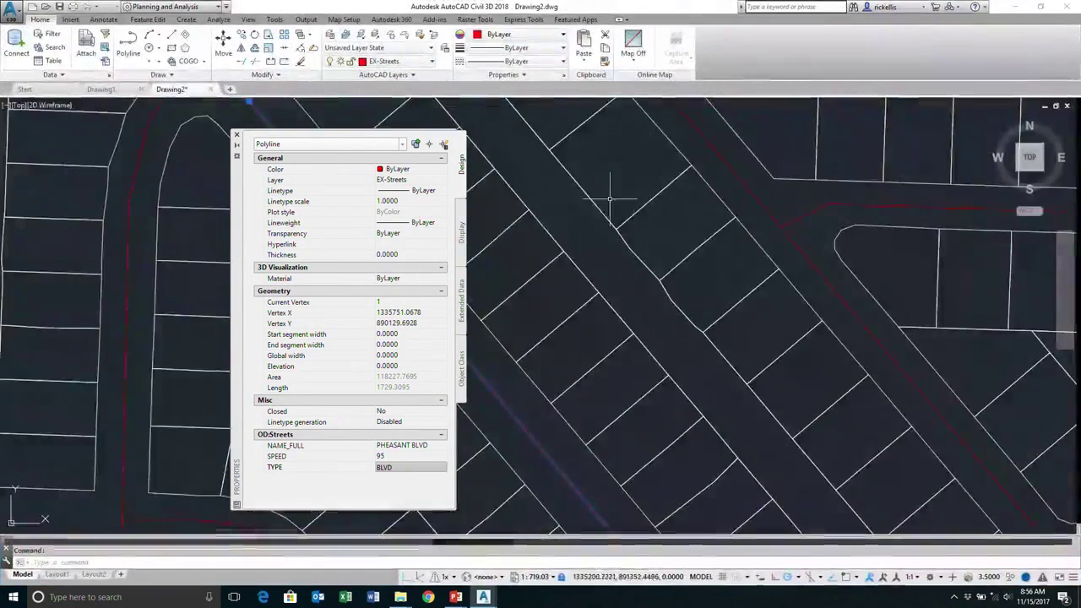
click(237, 135)
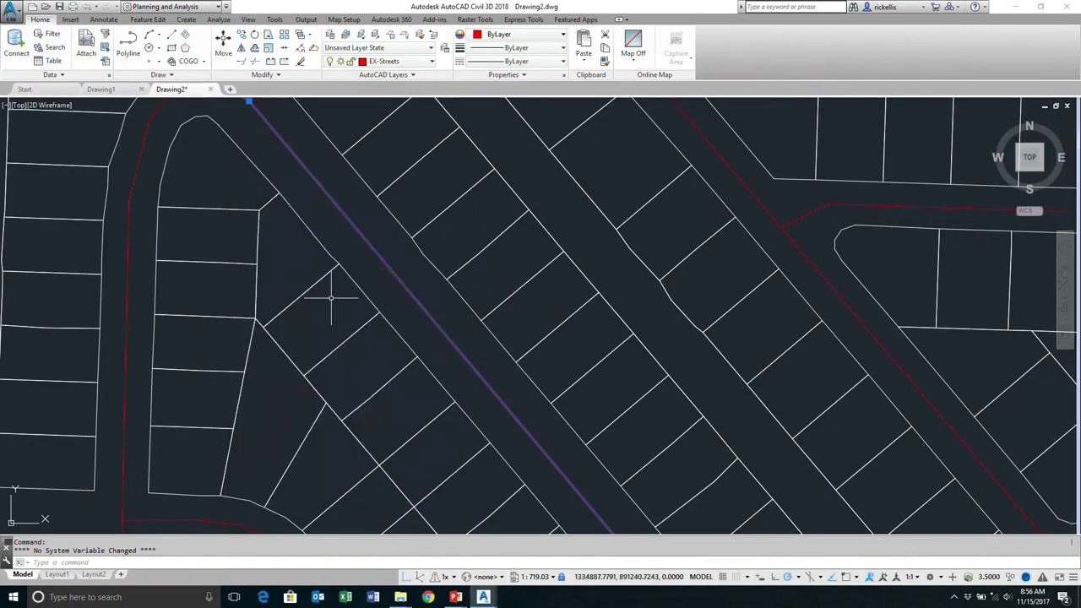
key(Escape)
key(Escape)
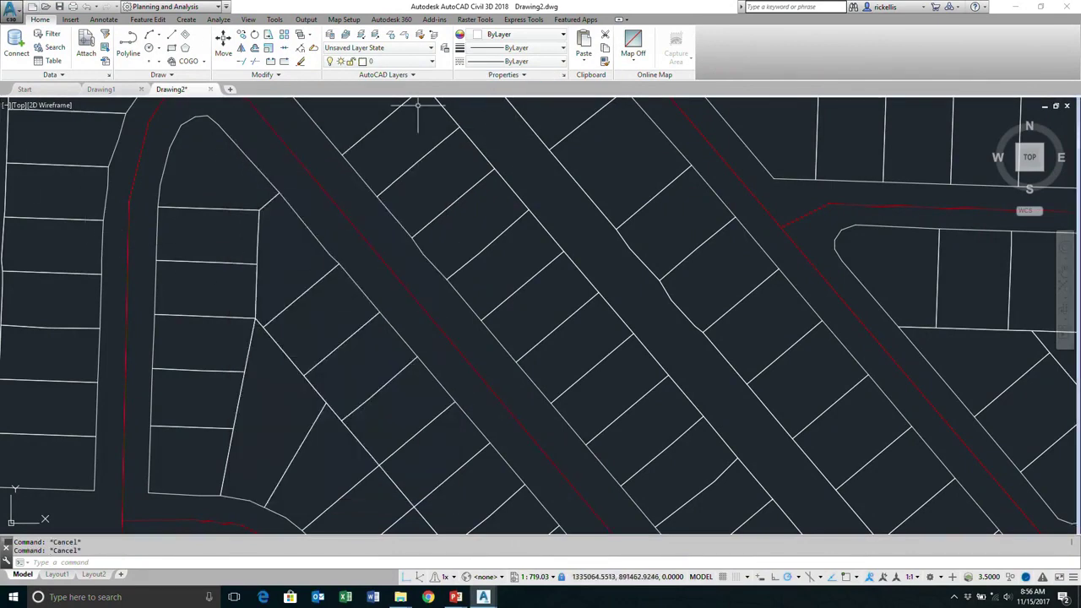
Step: Freeze the EX-Streets layer in Layer Properties and zoom out over the parcels
click(330, 35)
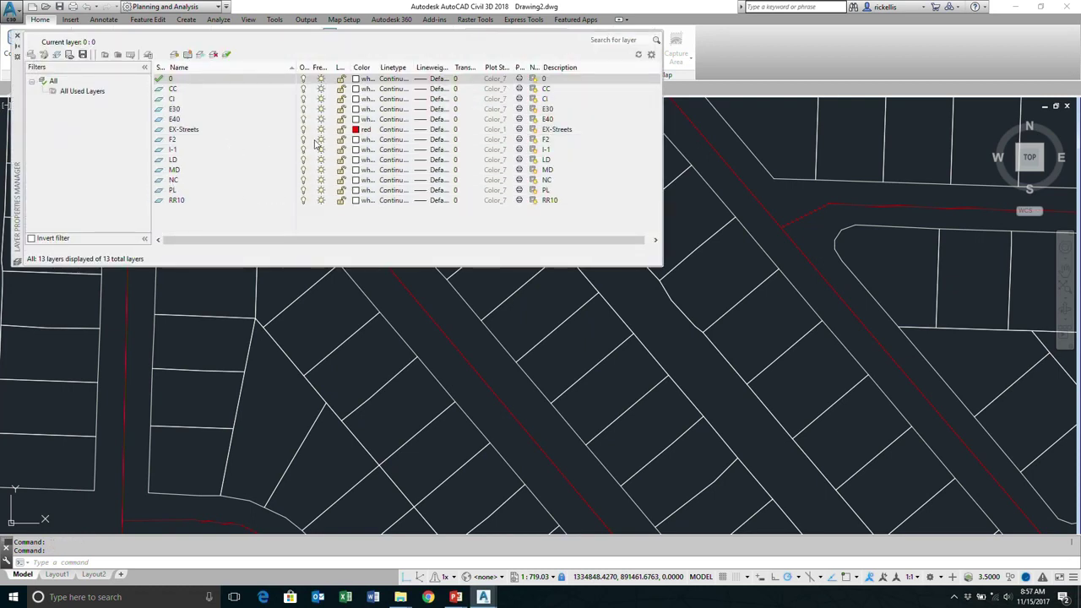
click(224, 130)
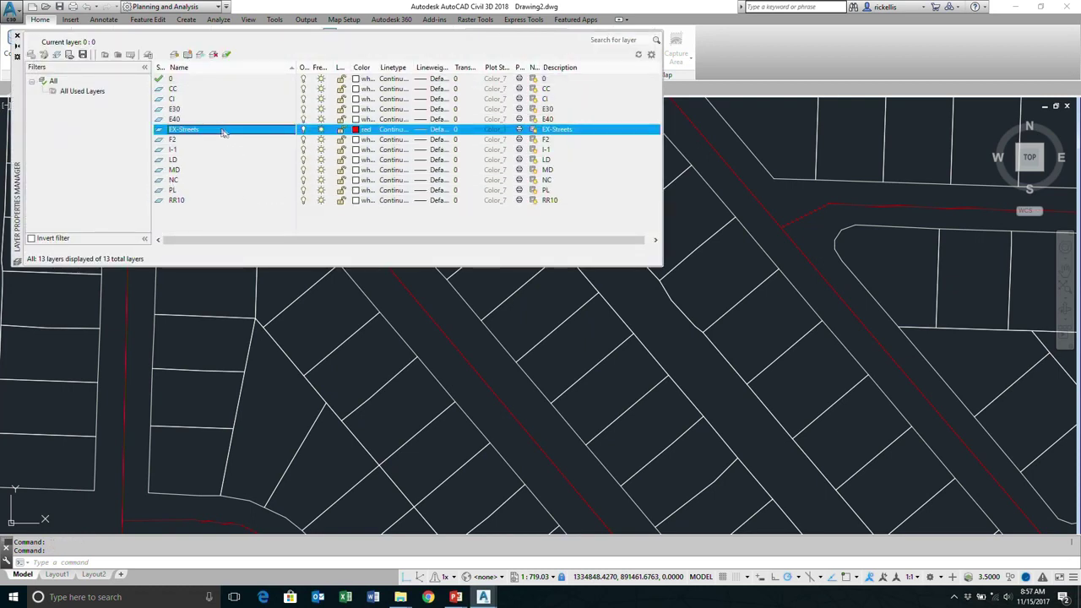
click(320, 129)
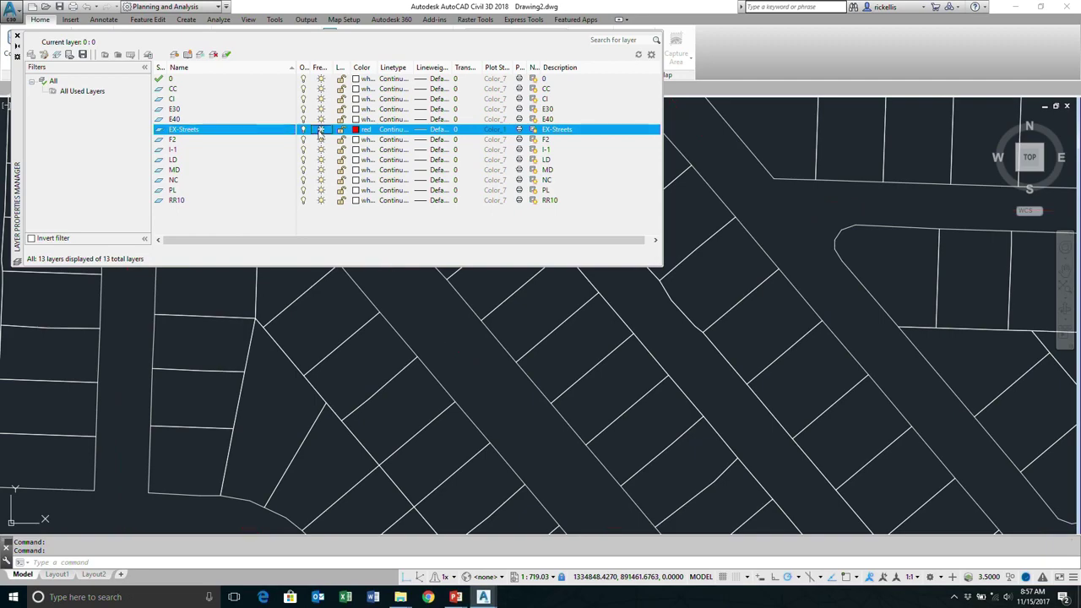
click(17, 36)
scroll(279, 177, down, 8)
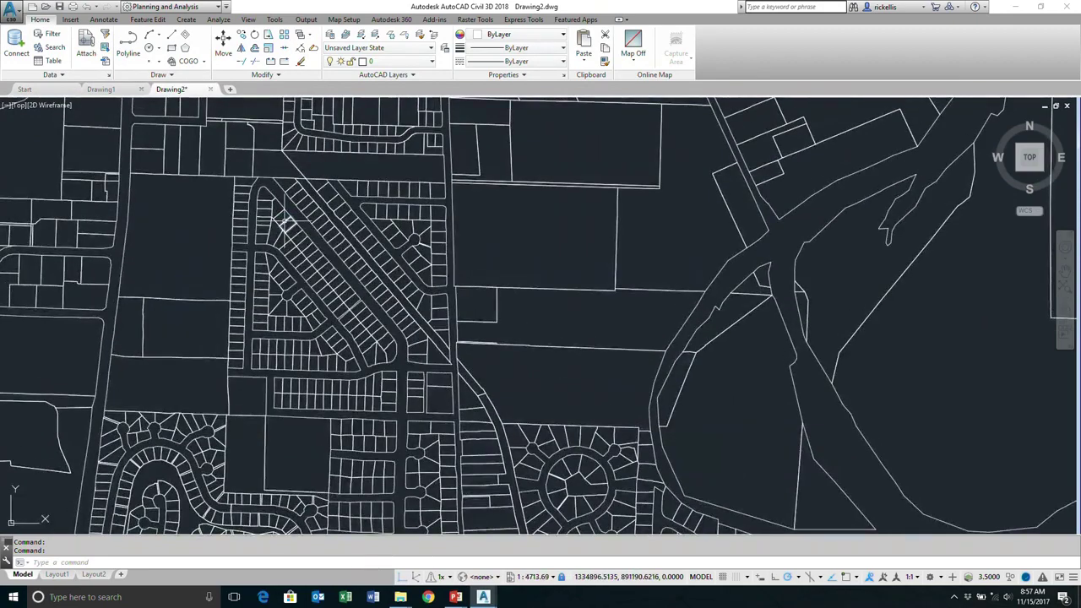
Step: Switch the ribbon to the Annotate tab
mouse_move(286, 222)
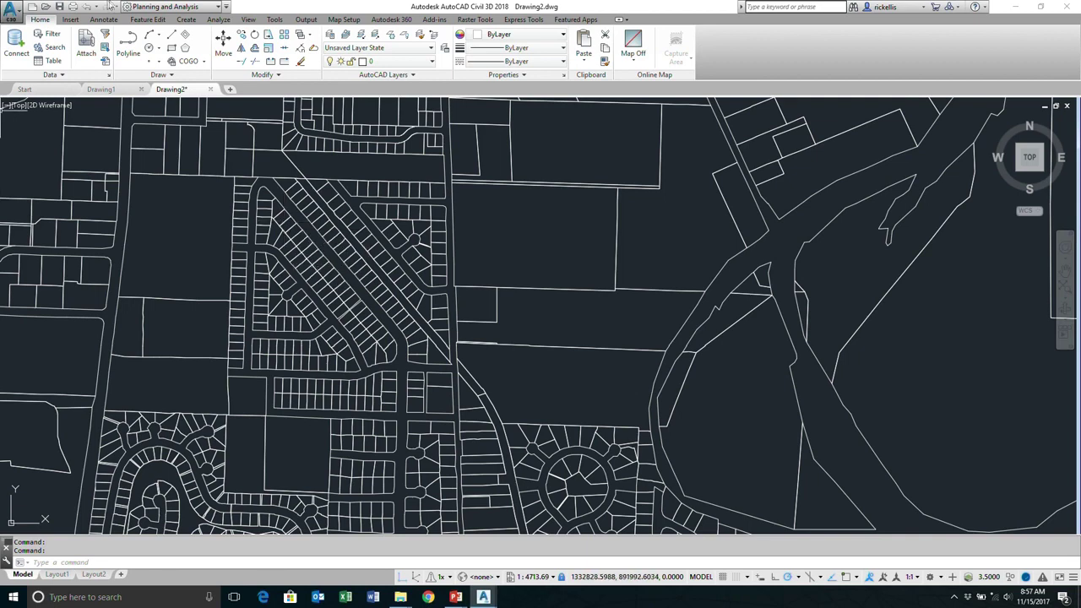
click(120, 24)
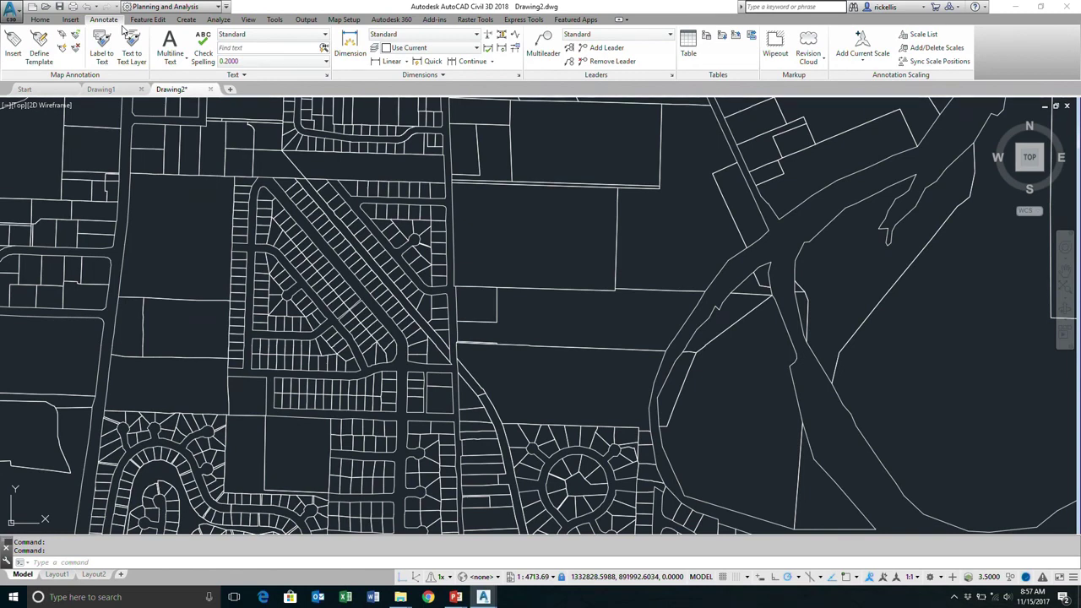
Step: Create a new annotation template named 'Number' and open it in the Block Editor
click(39, 55)
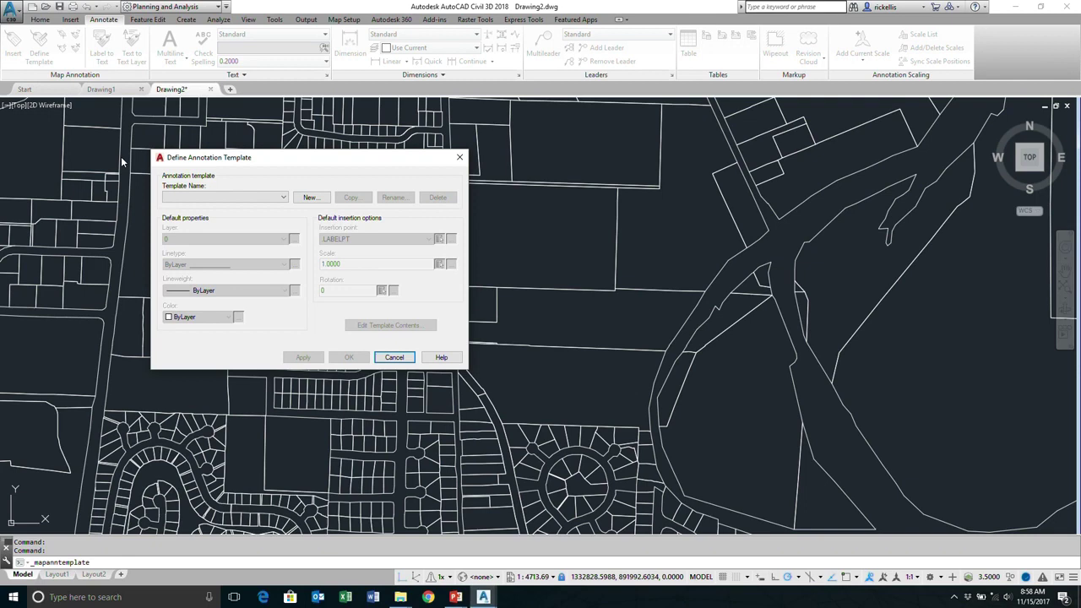
click(316, 201)
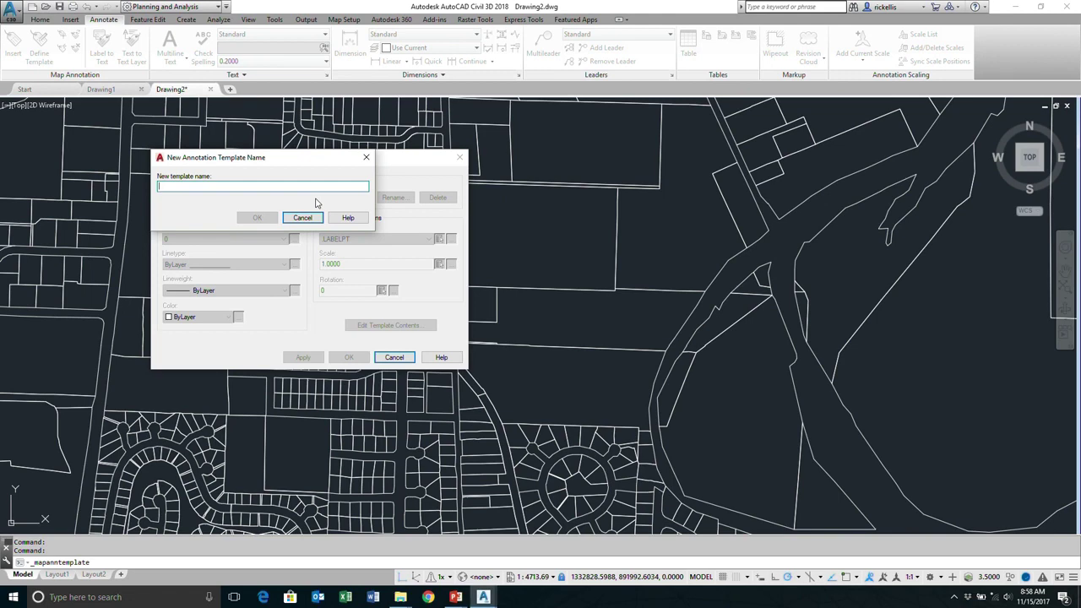
text(Num)
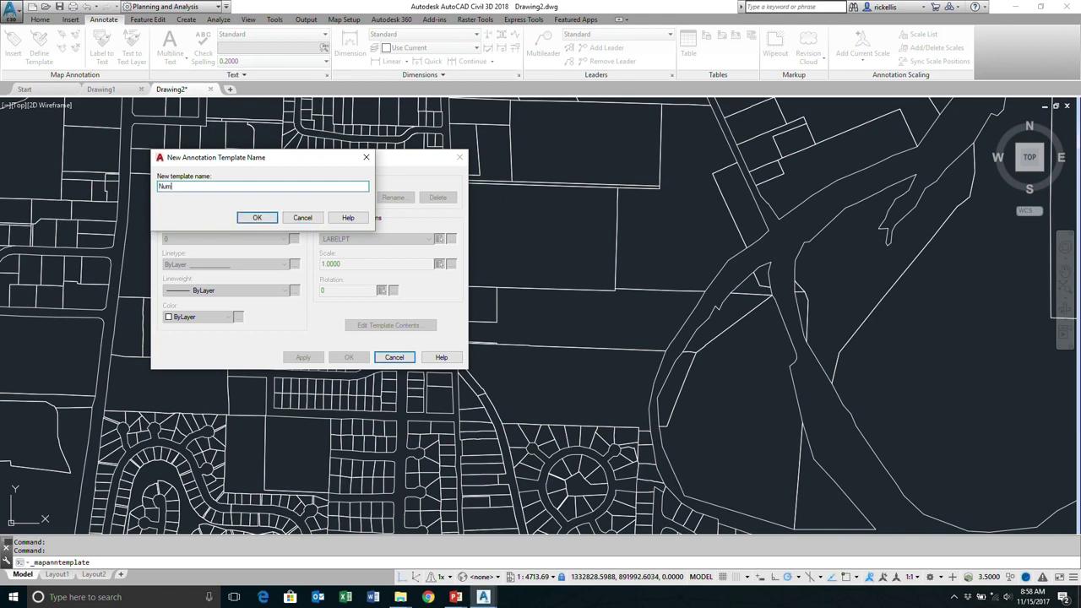
text(ber)
click(256, 222)
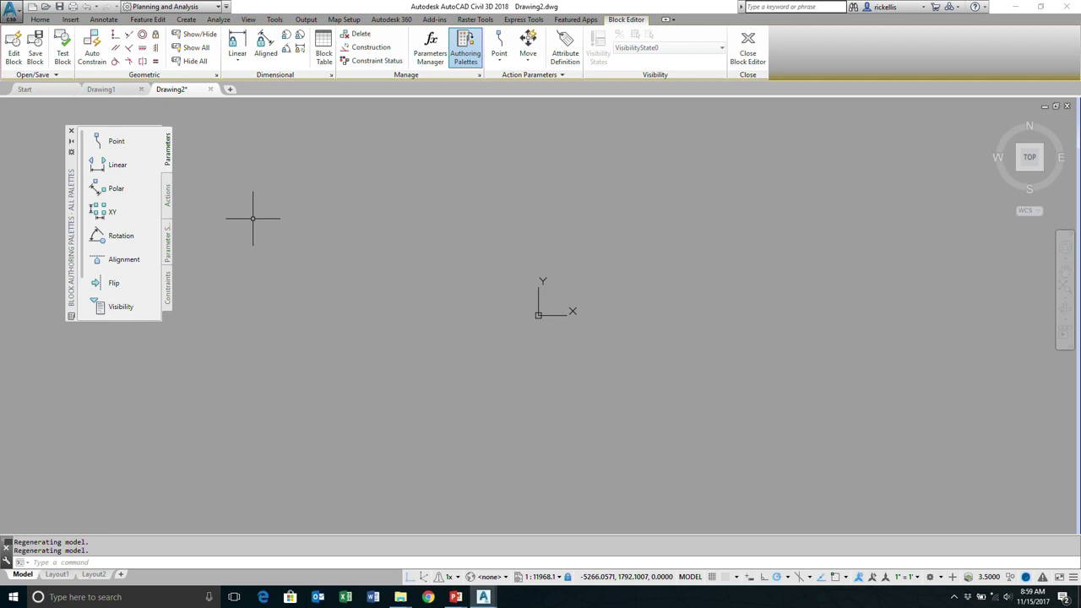
Step: Run the MAPANNTEXT command from the command line, correcting the mistyped entry
text(MAPAN)
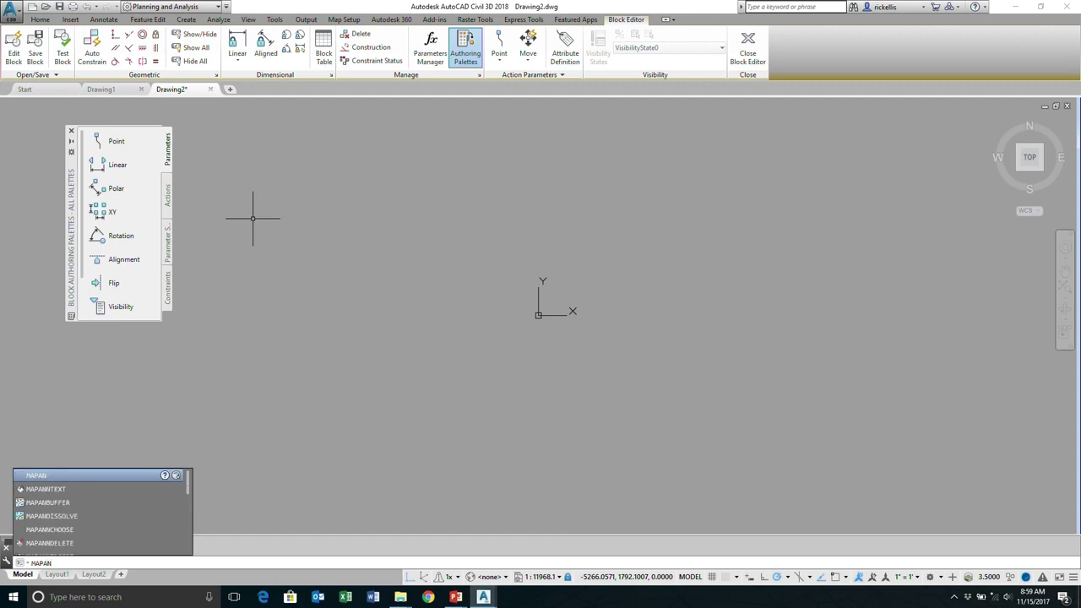
text(TO)
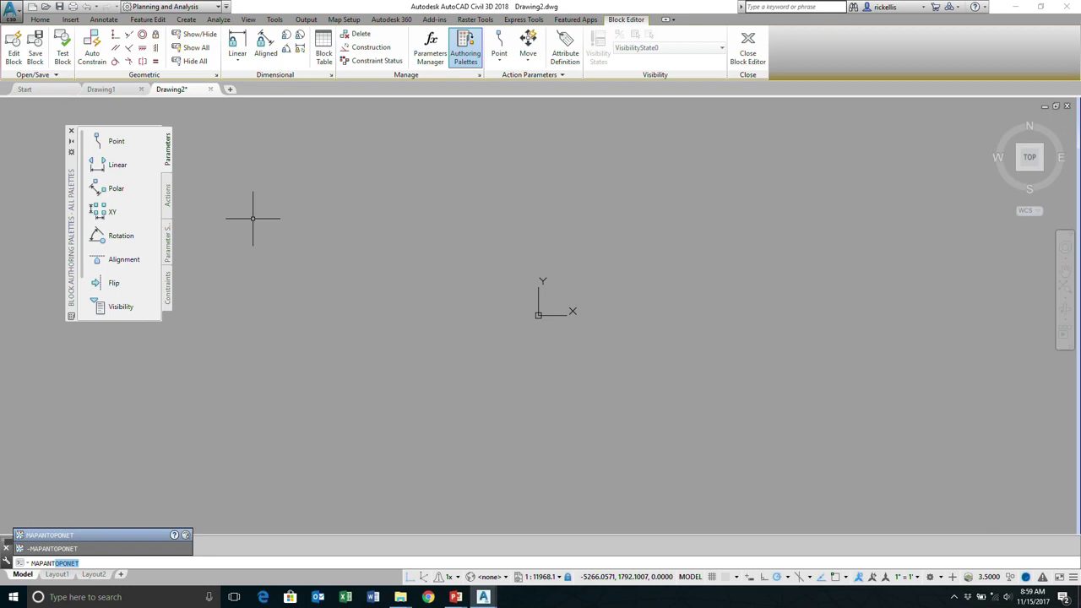
key(BackSpace)
key(BackSpace)
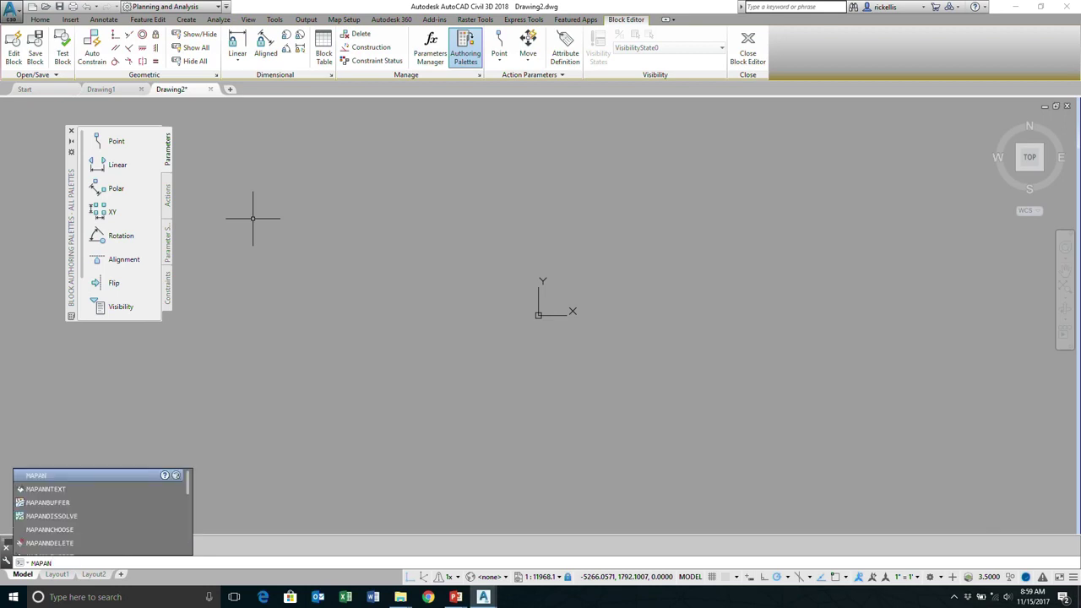
text(NT)
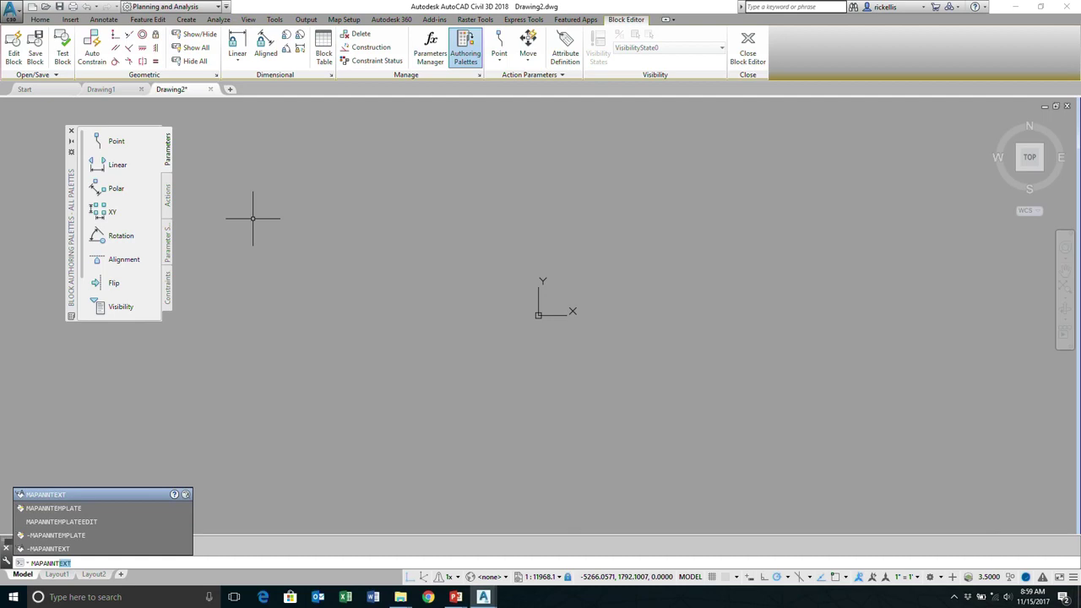
key(Return)
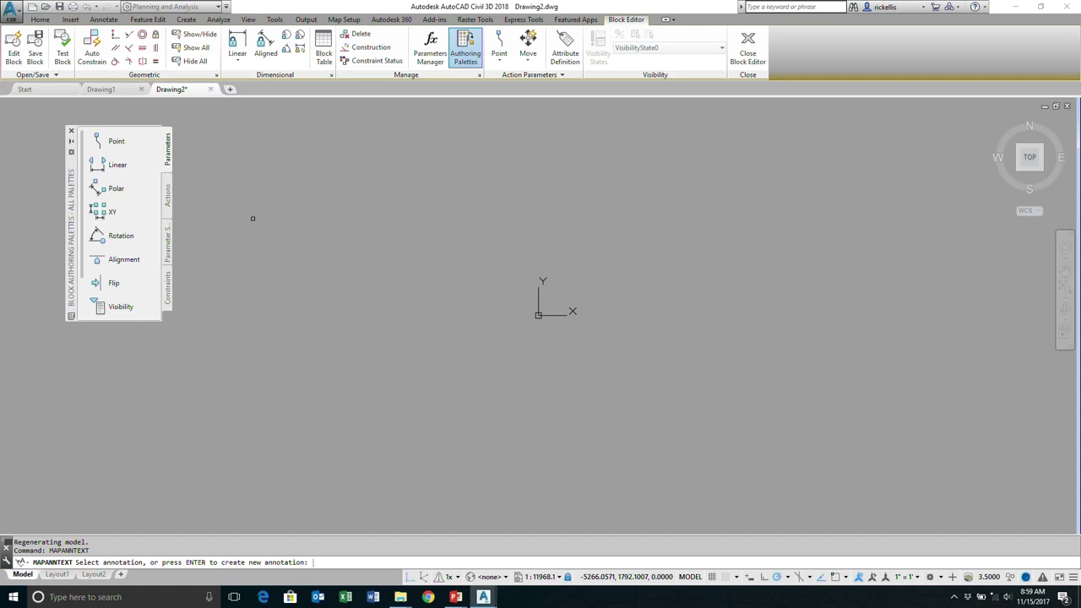
Step: Create a new annotation text with tag 'Num' and open the Expression Chooser for its value
key(Return)
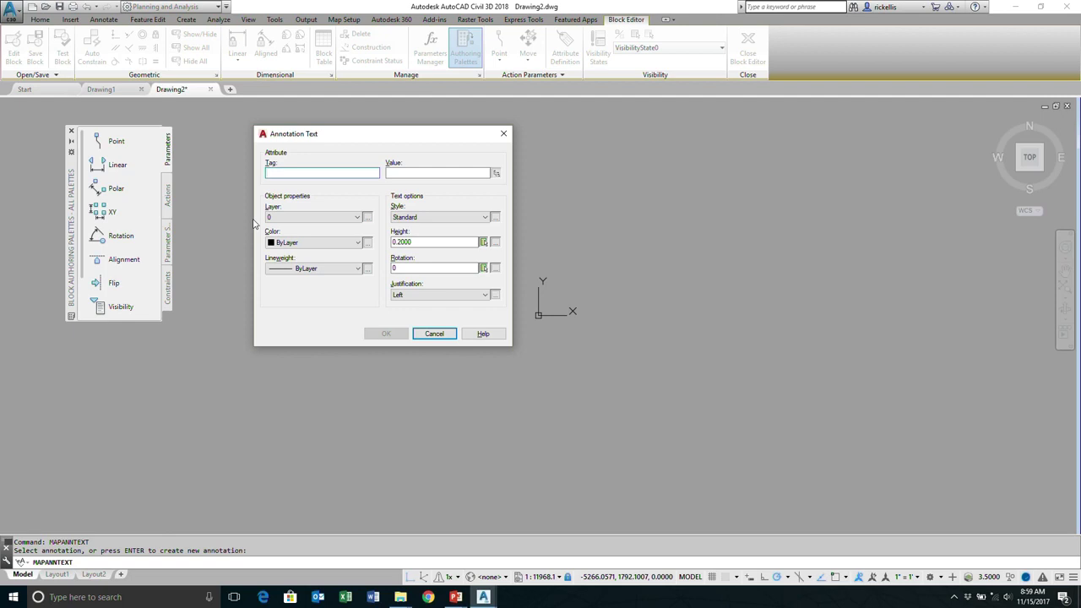
text(Num)
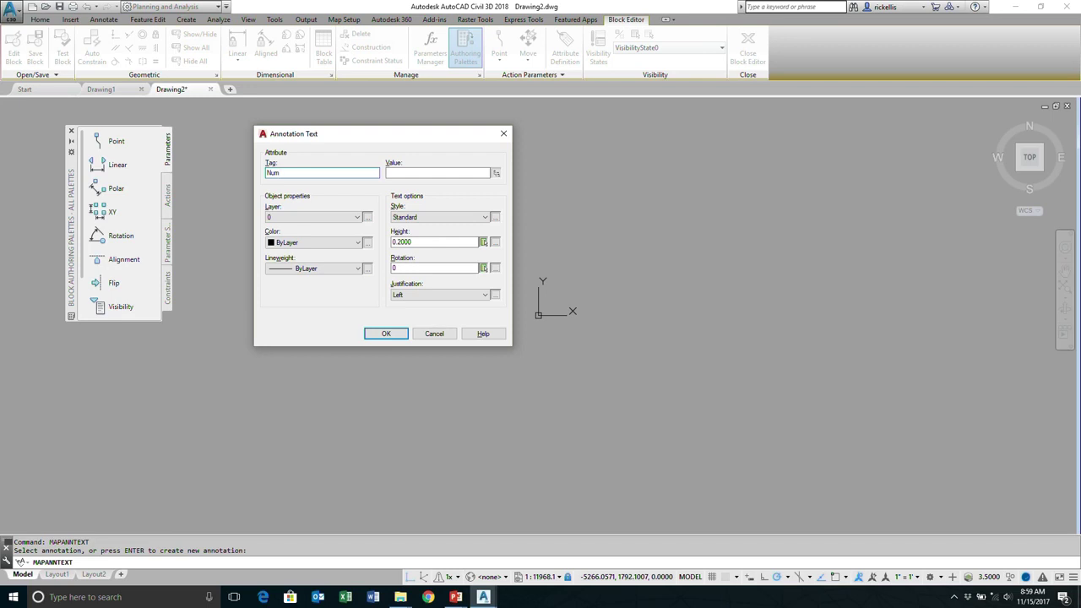
click(407, 175)
click(497, 173)
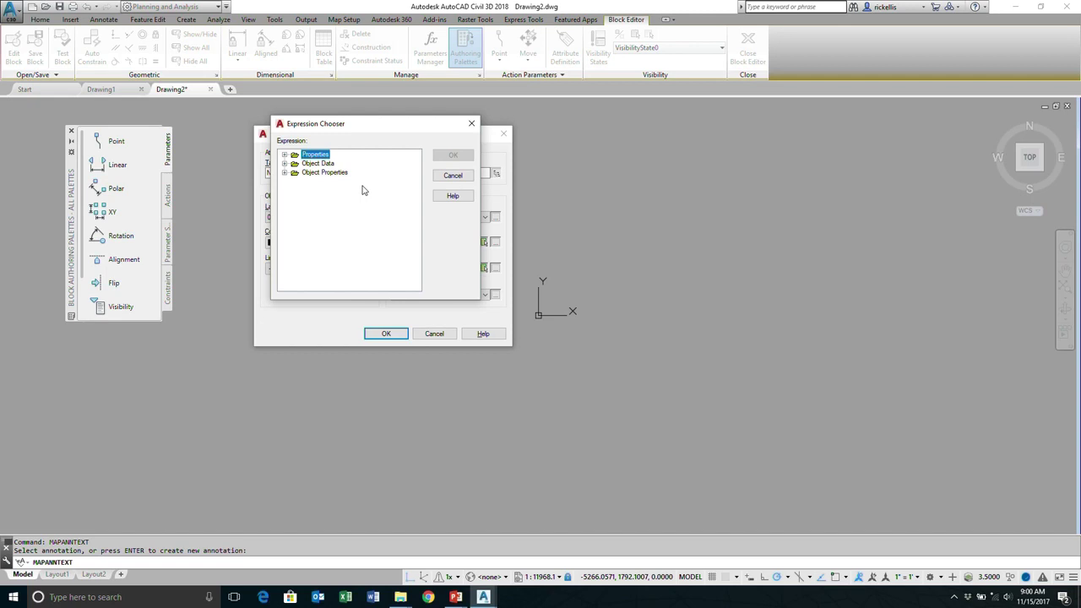
Step: Set the Num value expression to ACCTNO from the Parcels object data table
click(284, 154)
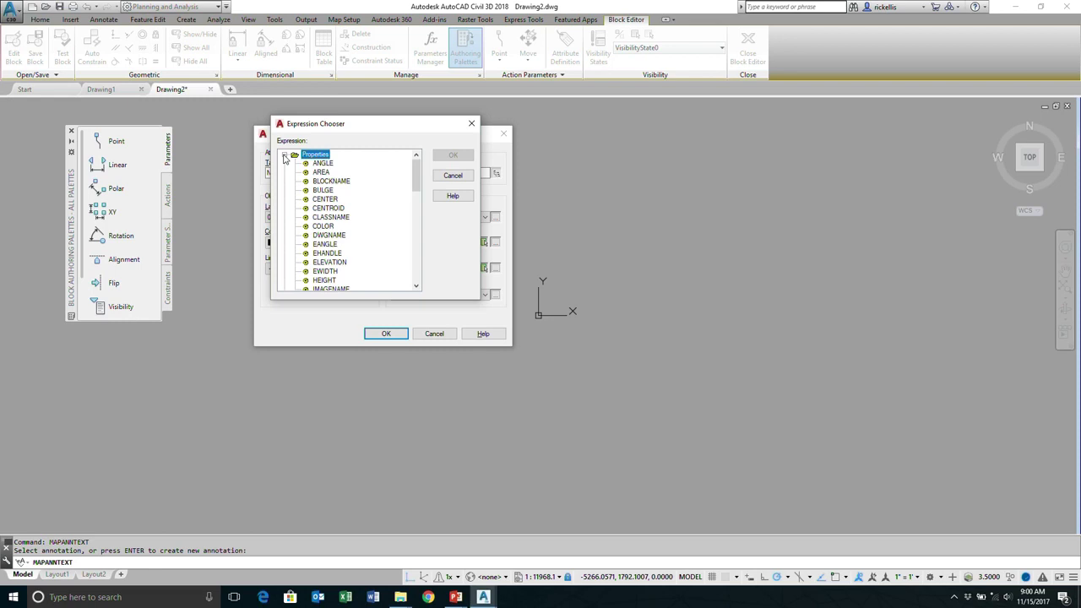
click(284, 154)
click(284, 163)
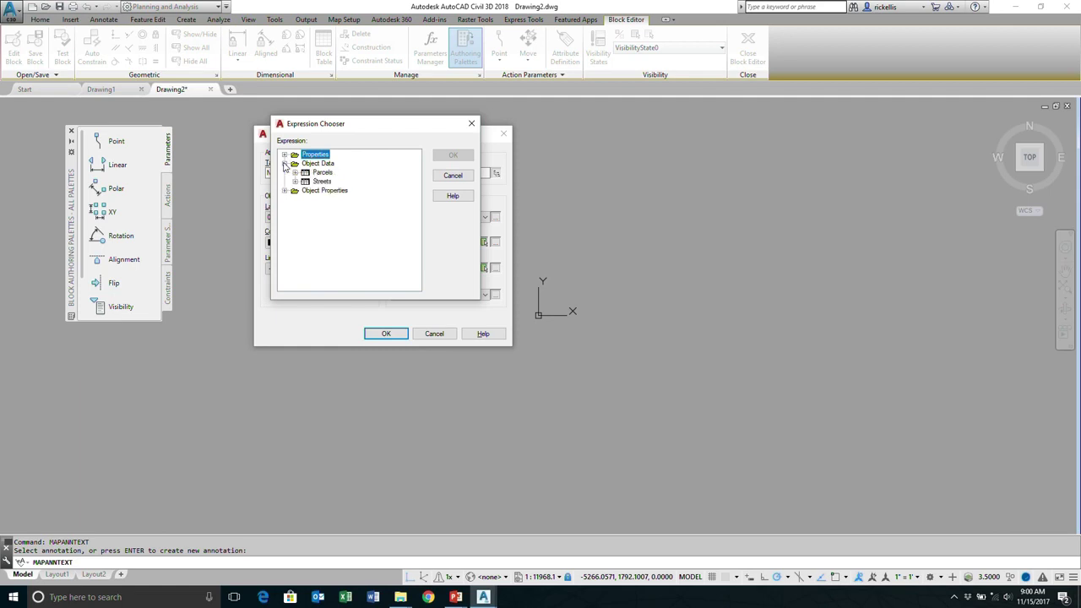
click(294, 173)
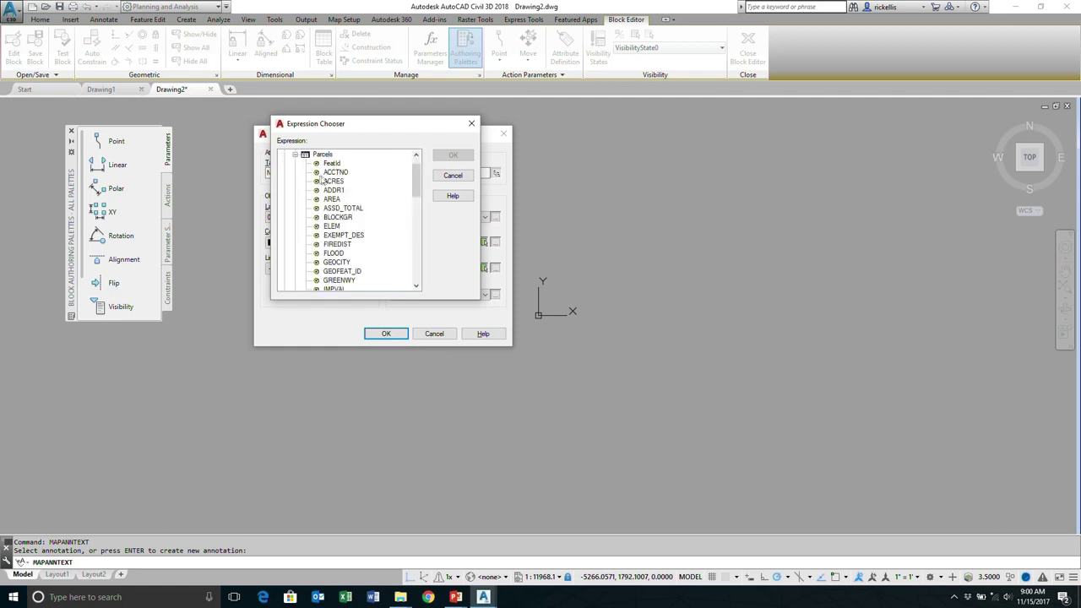
click(336, 172)
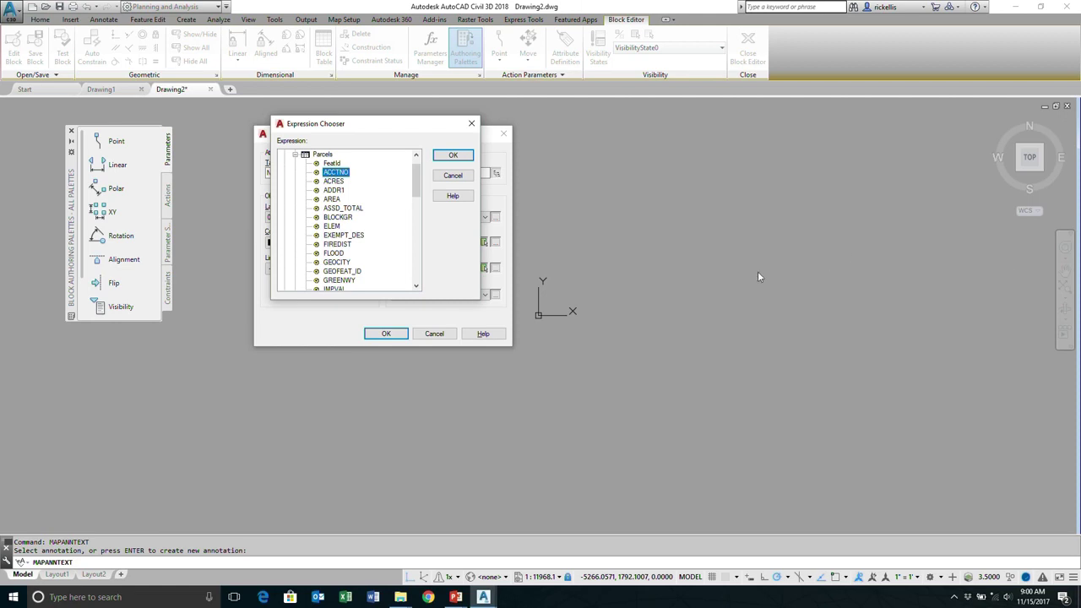
click(452, 155)
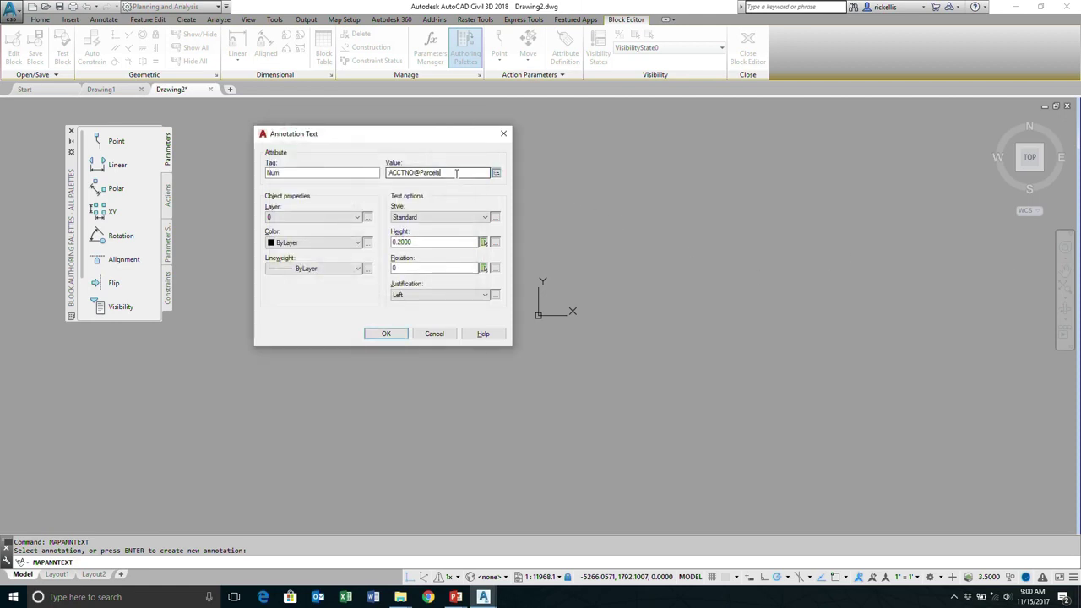
Step: Set the annotation text height to 10 and accept the Annotation Text settings
drag(441, 173, 464, 187)
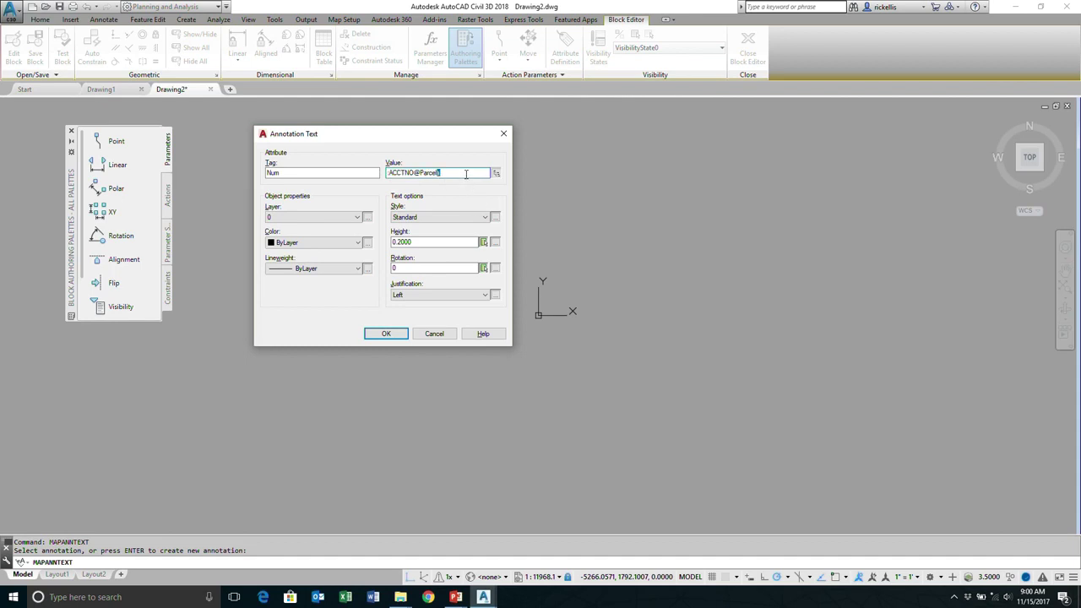
click(466, 172)
double_click(439, 240)
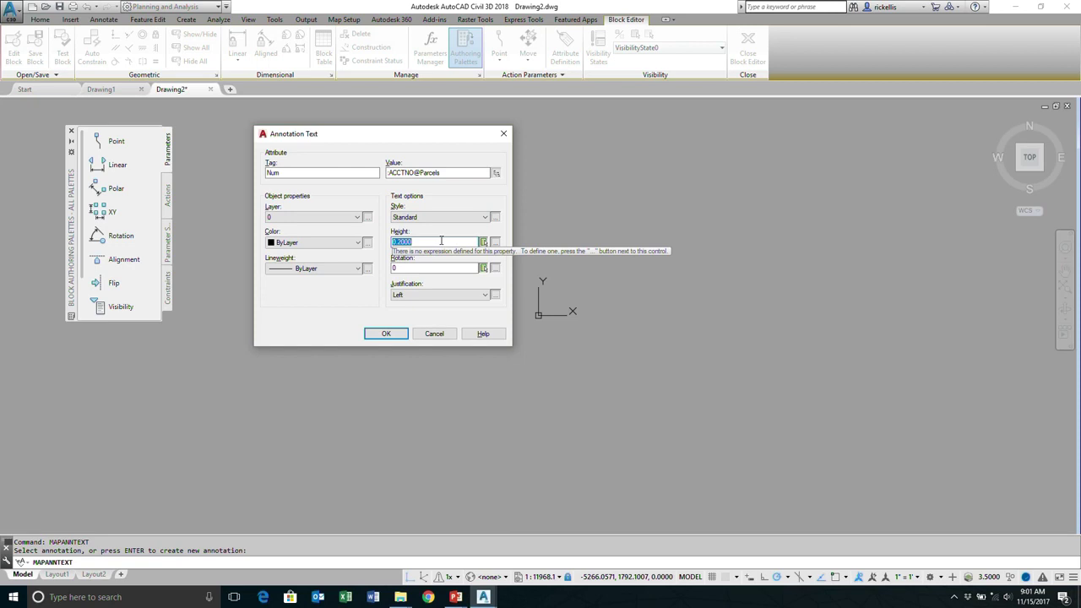
text(10)
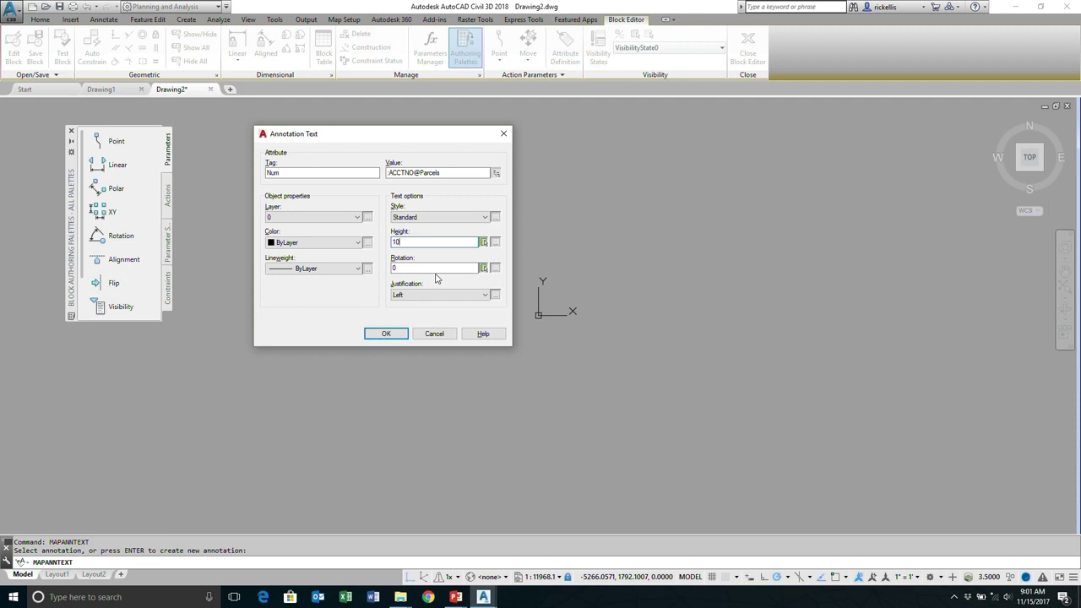
click(381, 334)
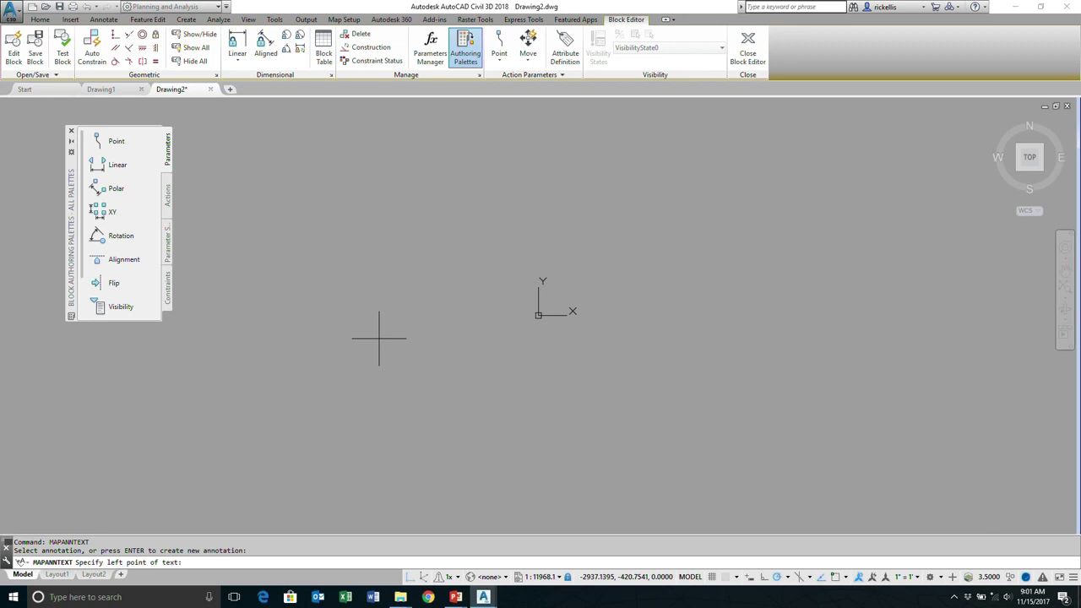
Step: Enter 0,0 as the Num text's left point, zoom in to check it, and finish editing
text(0,0)
key(Return)
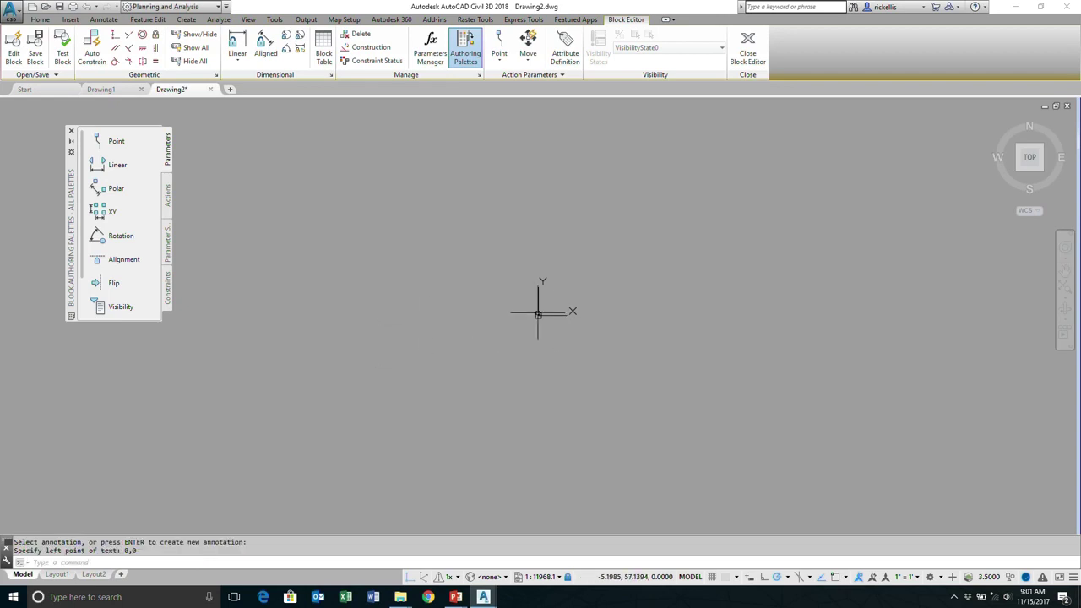
scroll(531, 319, up, 10)
scroll(523, 314, up, 8)
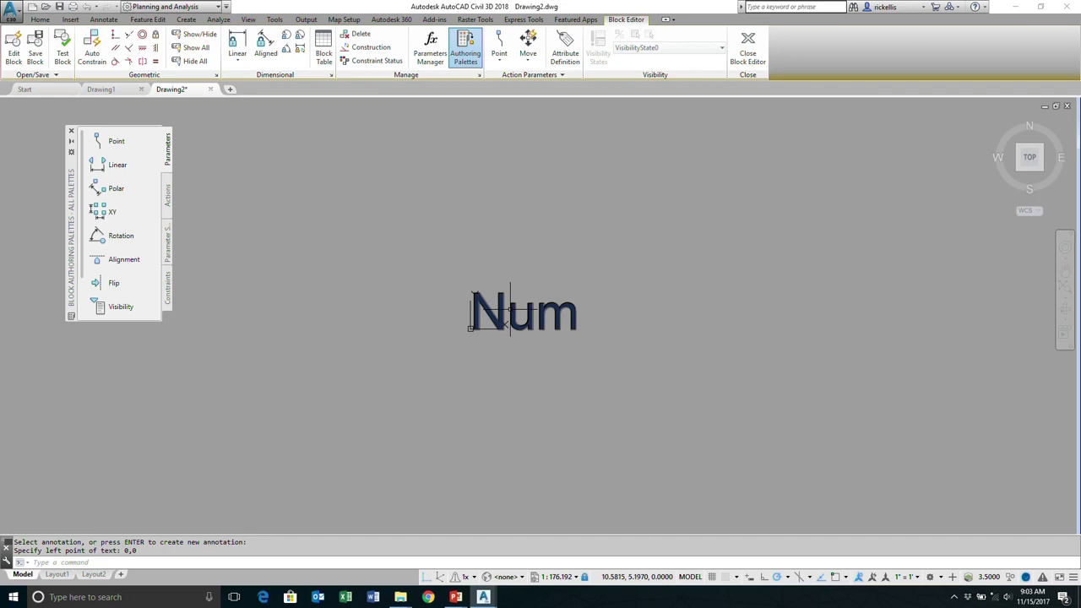
click(498, 278)
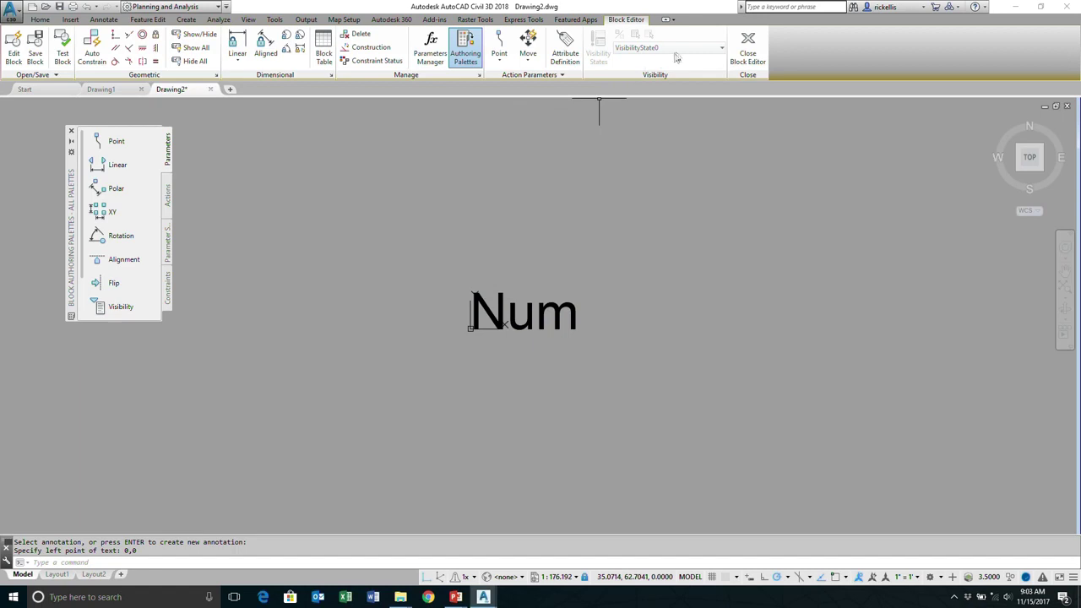
Step: Close the Block Editor saving changes, and accept the Number annotation template definition
click(738, 53)
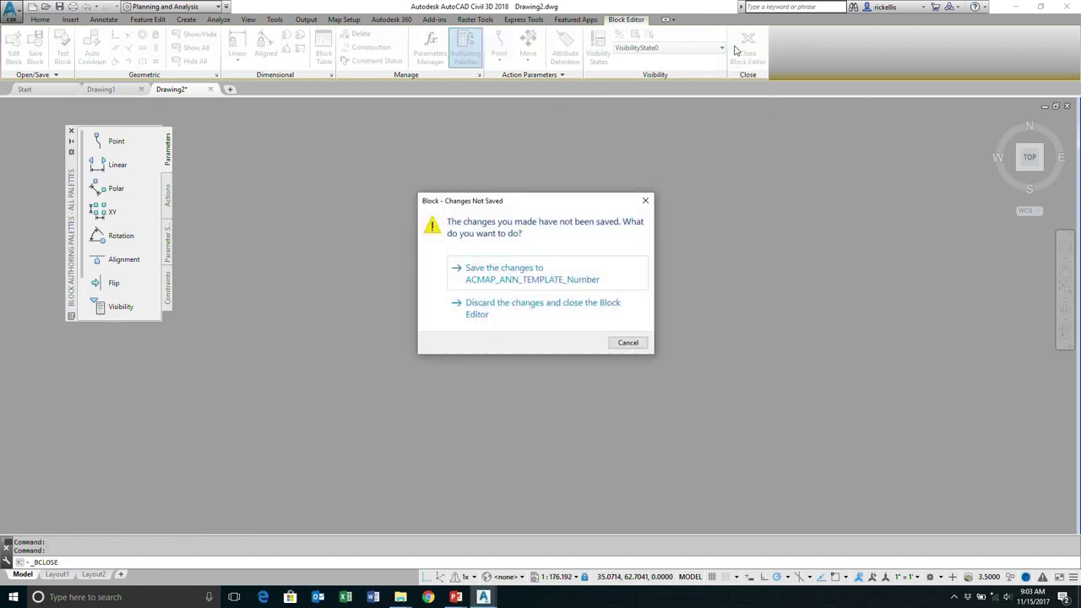
click(554, 278)
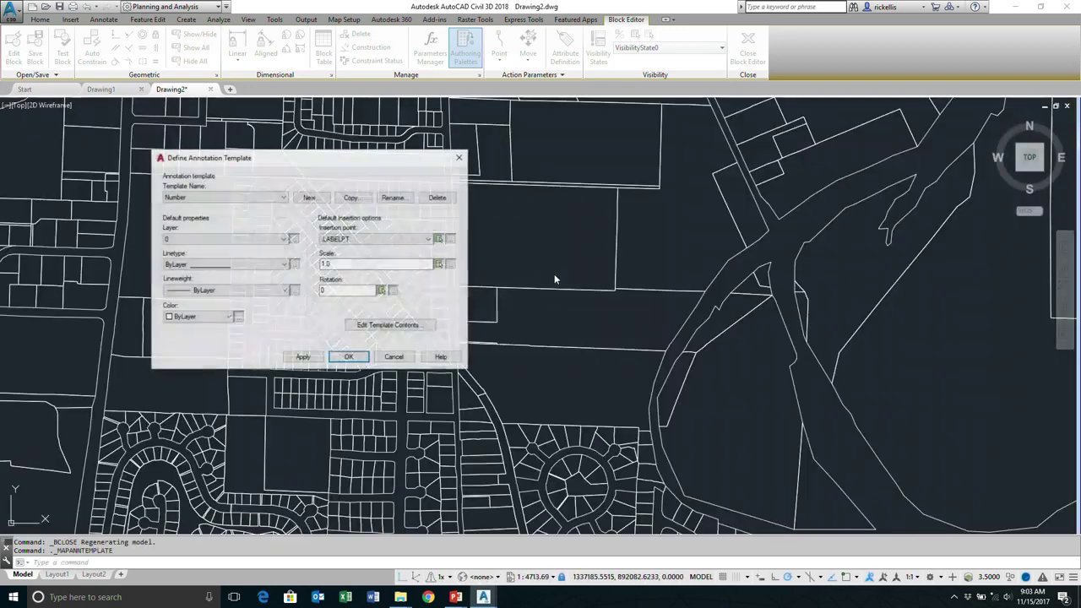
click(347, 357)
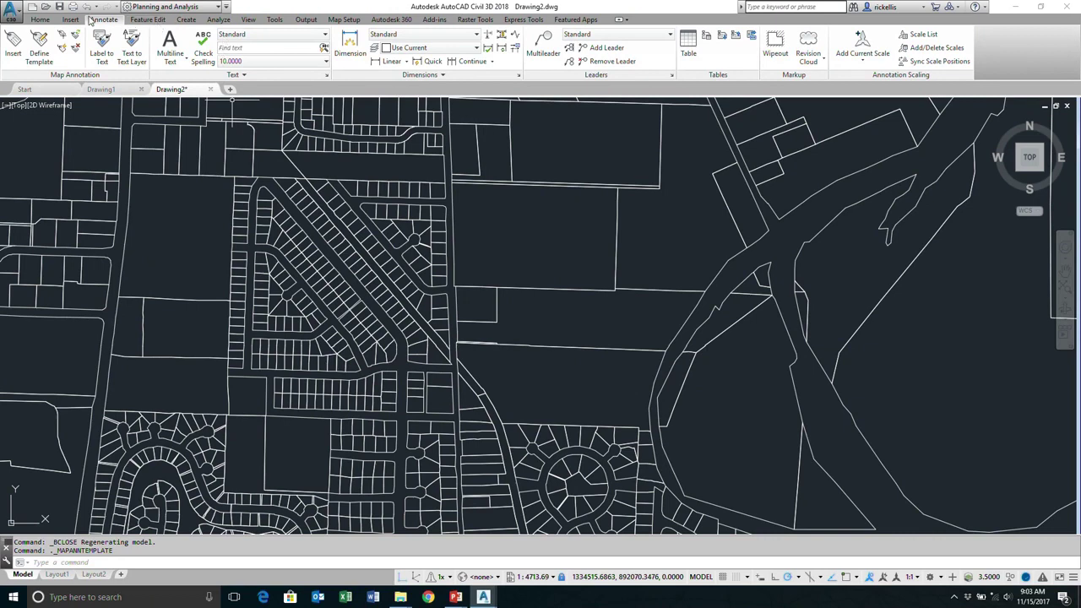
Step: Insert the Number annotation on the 240 subdivision parcels selected by a crossing window
click(12, 61)
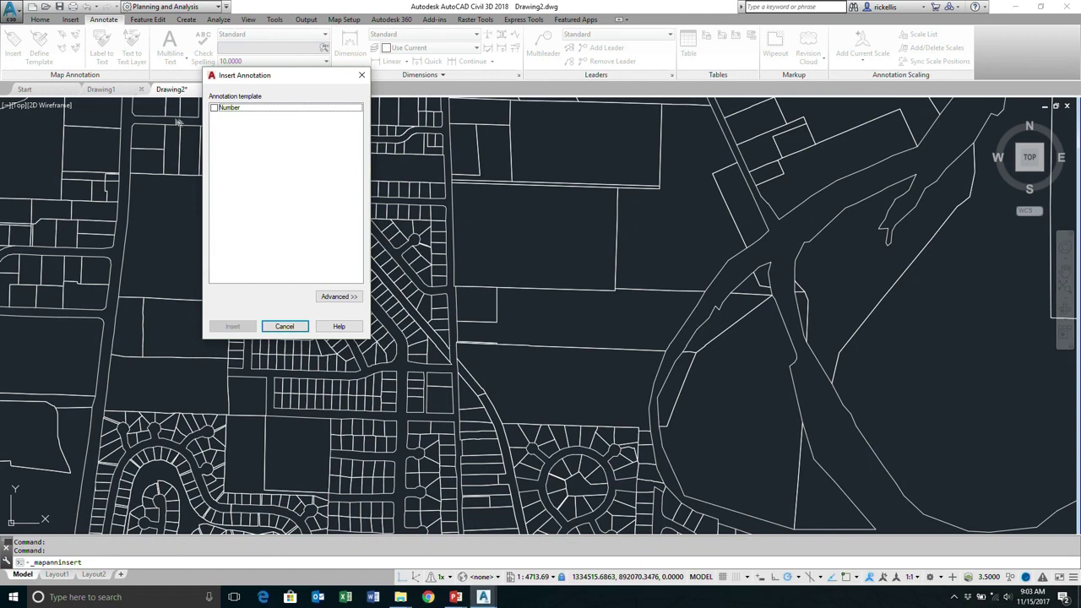
click(214, 108)
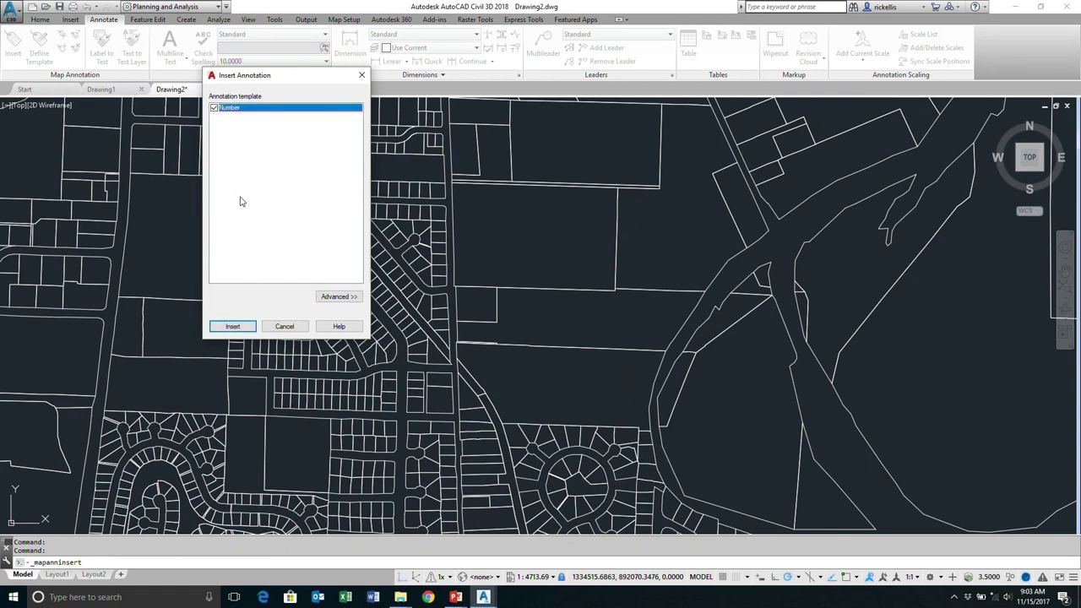
click(233, 327)
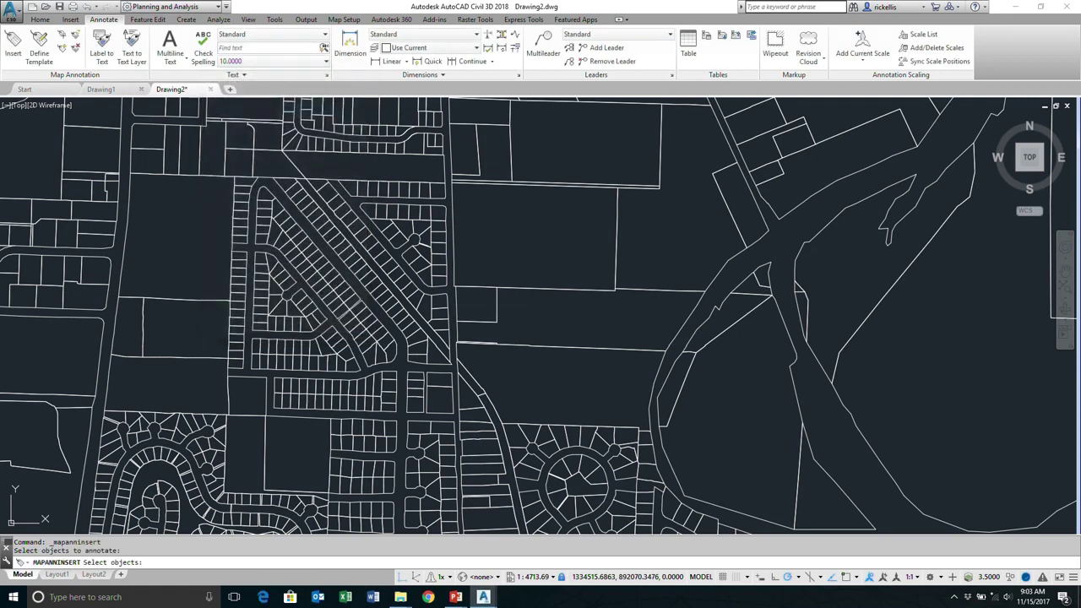
click(449, 412)
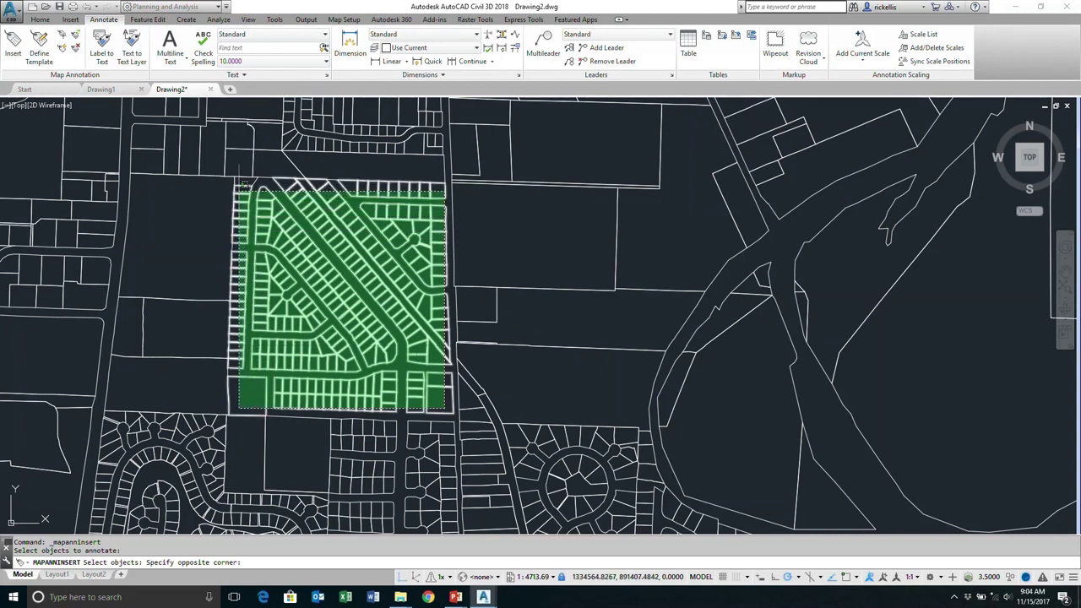
click(242, 182)
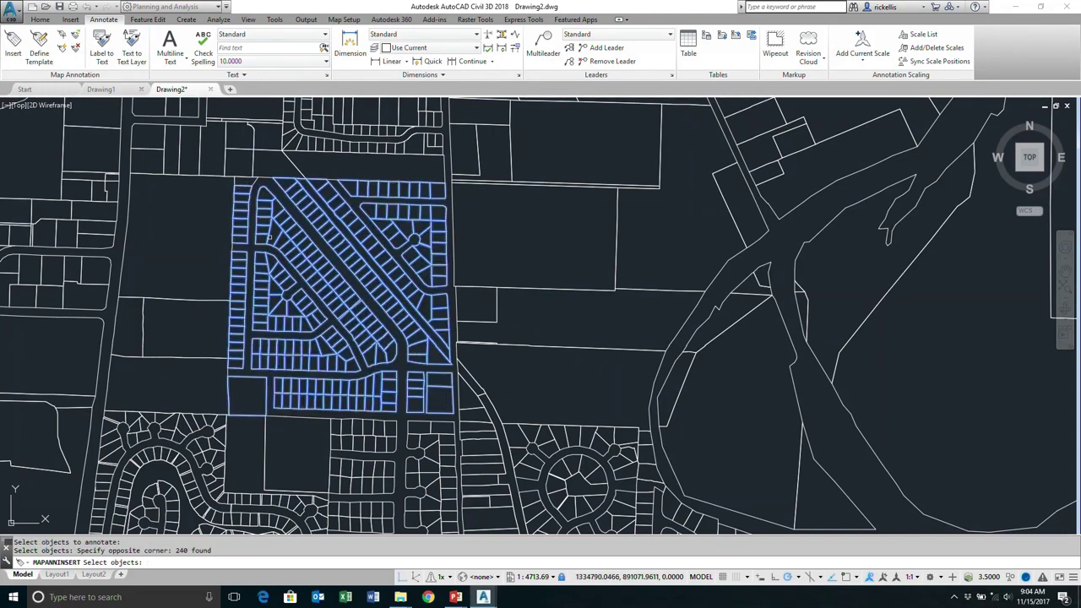
key(Return)
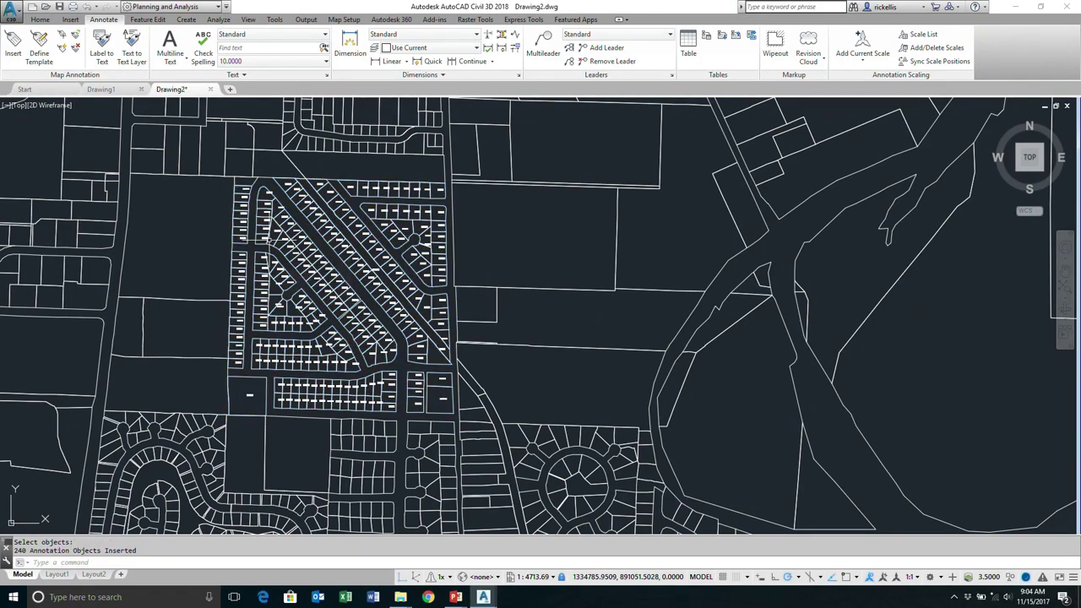
scroll(227, 336, up, 5)
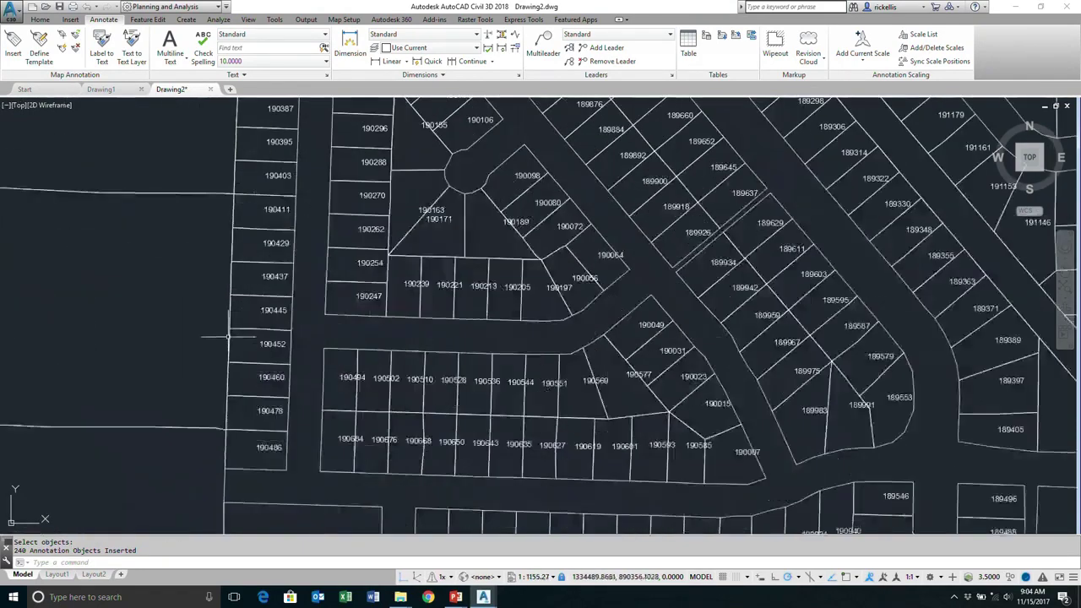
scroll(227, 336, up, 3)
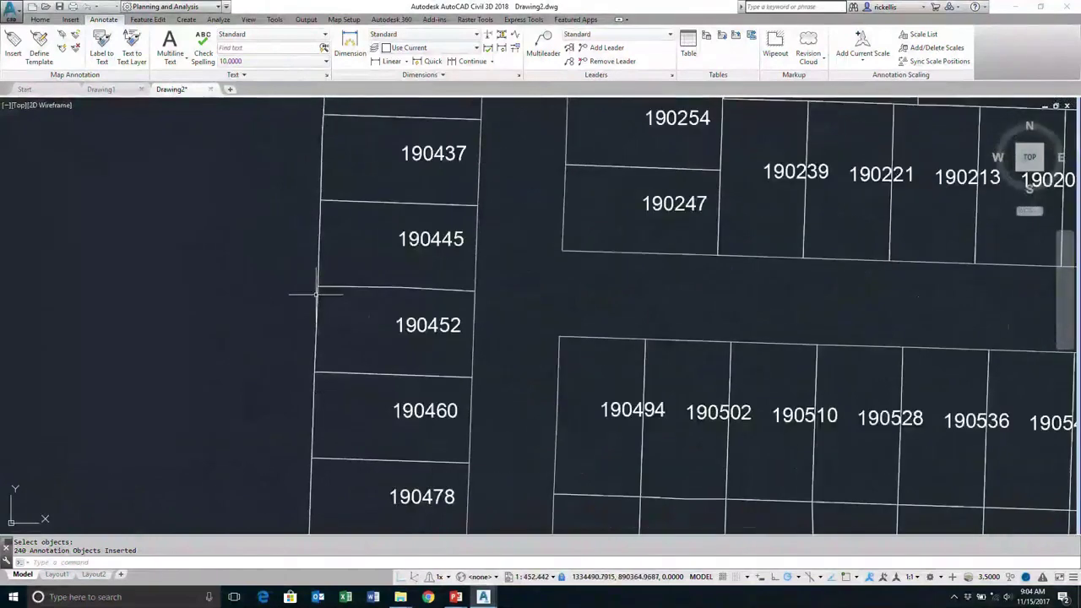
mouse_move(316, 293)
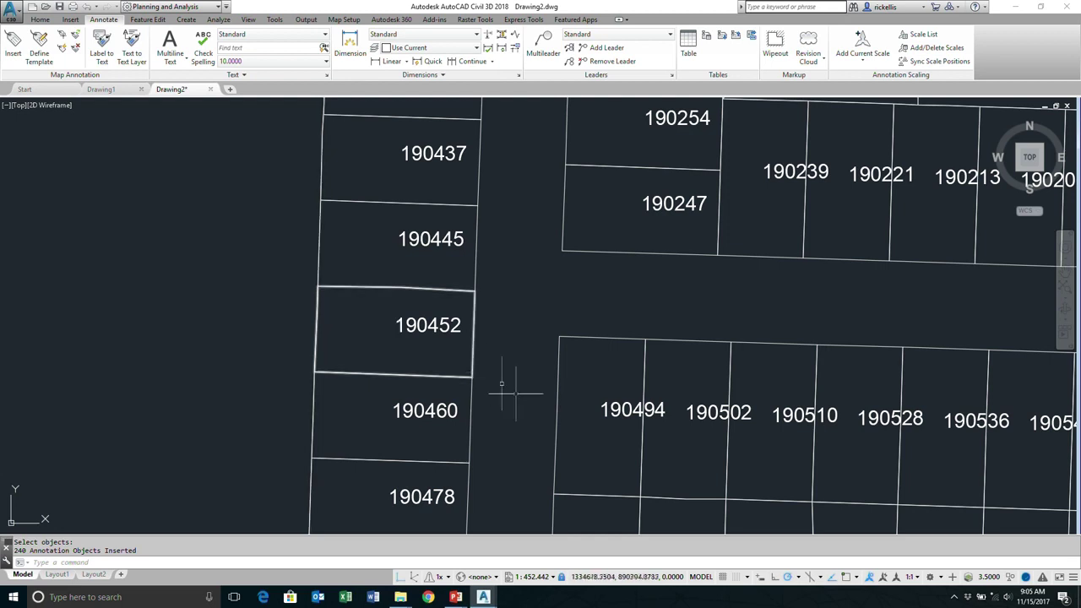
Step: Enter a new ACCTNO value for the selected parcel under OD:Parcels in its Properties palette
click(474, 313)
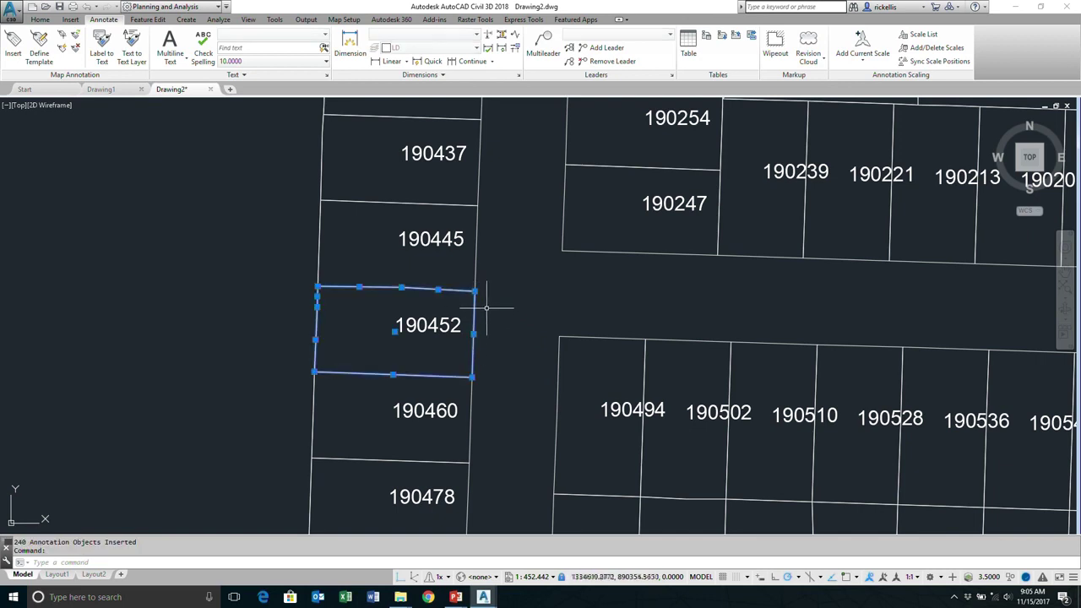
right_click(487, 309)
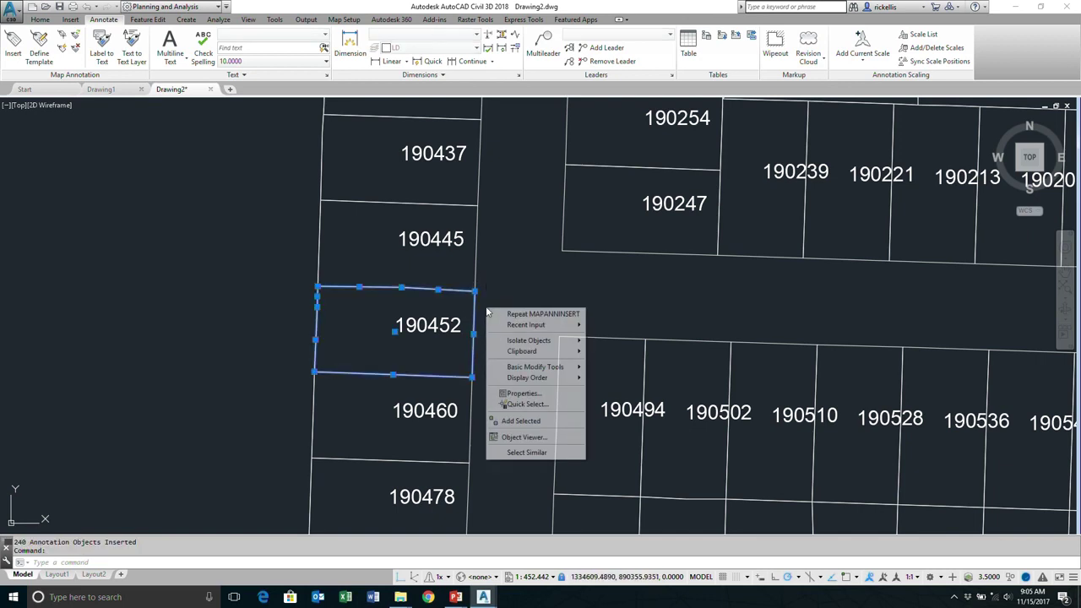
click(522, 393)
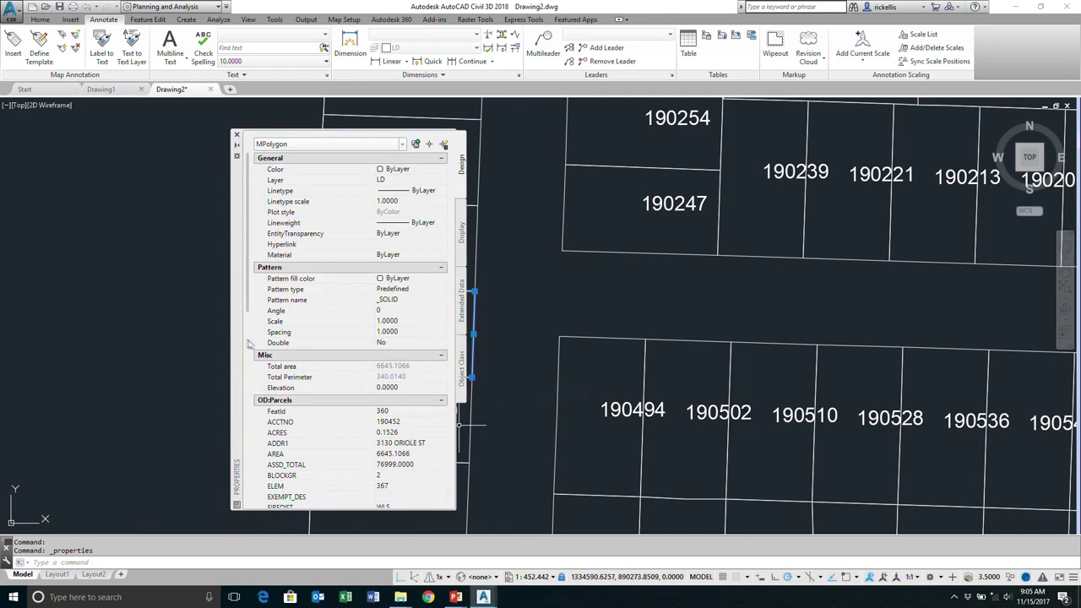
drag(238, 388, 519, 352)
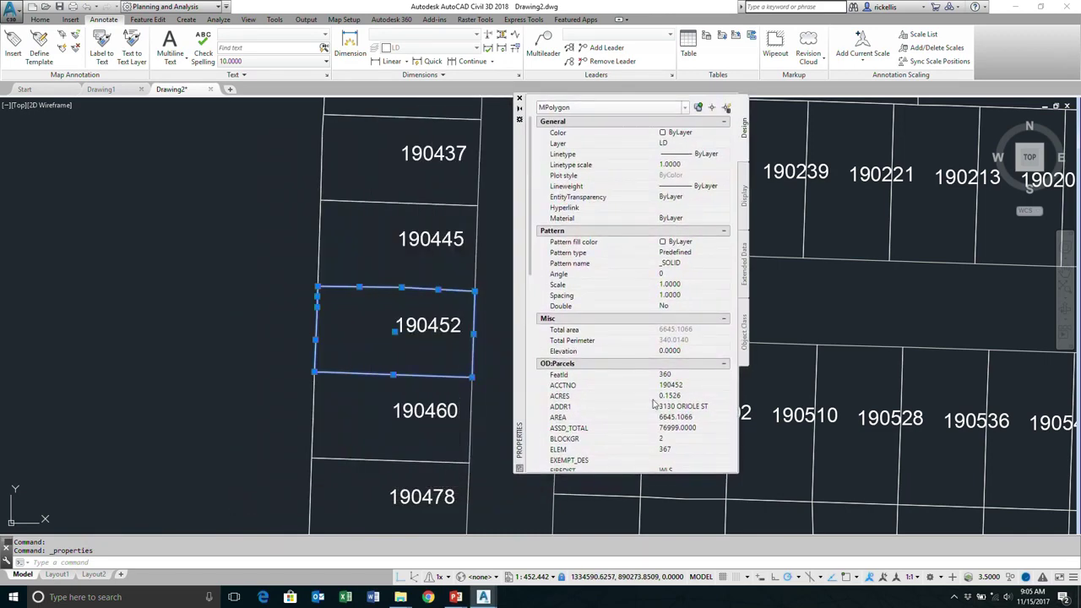
click(692, 385)
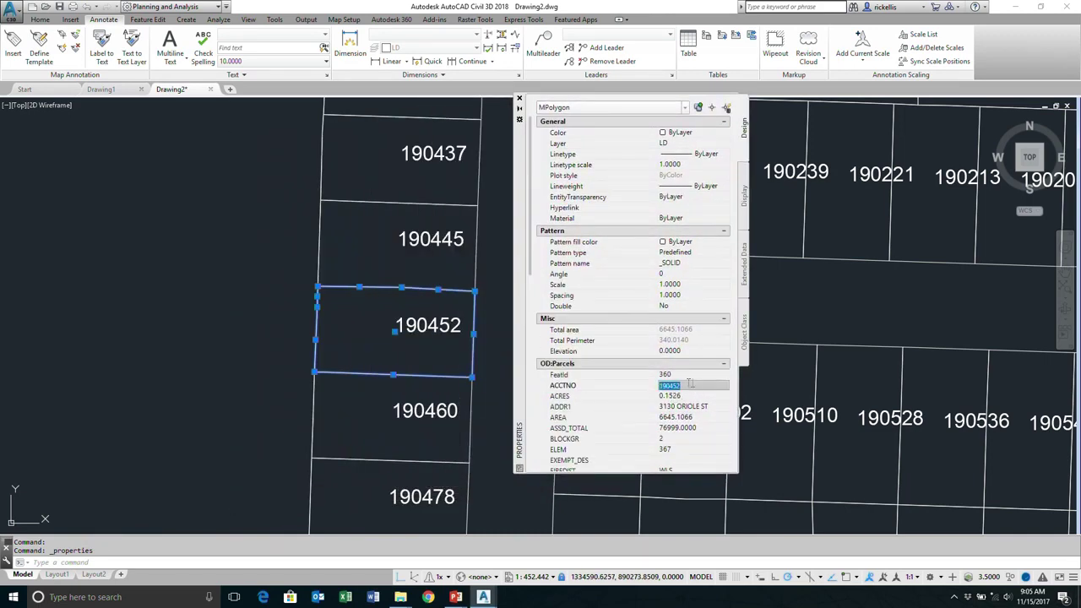
text(13)
text(23456)
click(694, 395)
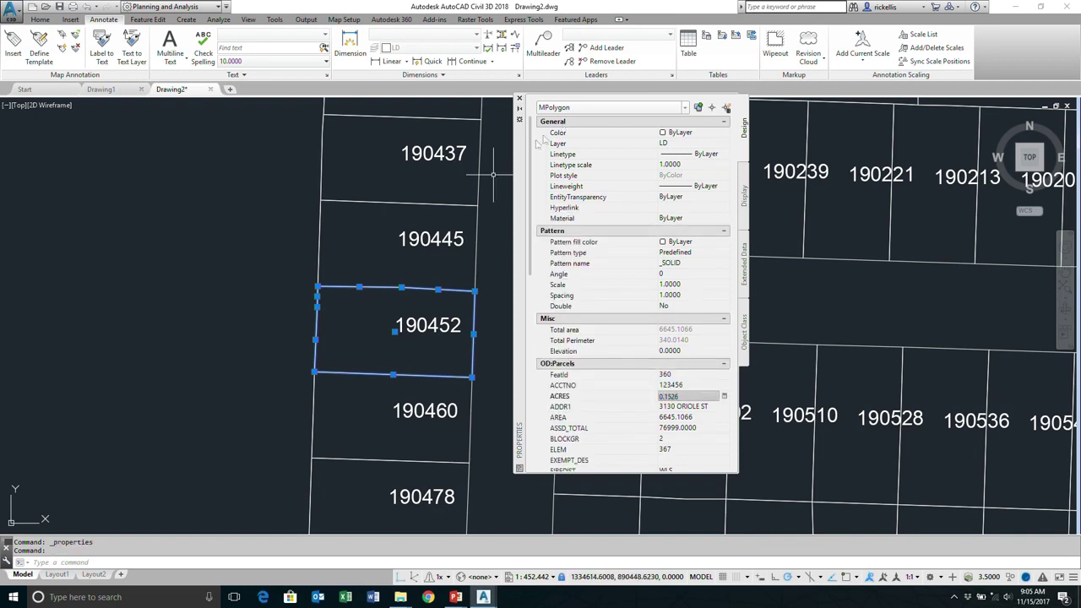
click(520, 98)
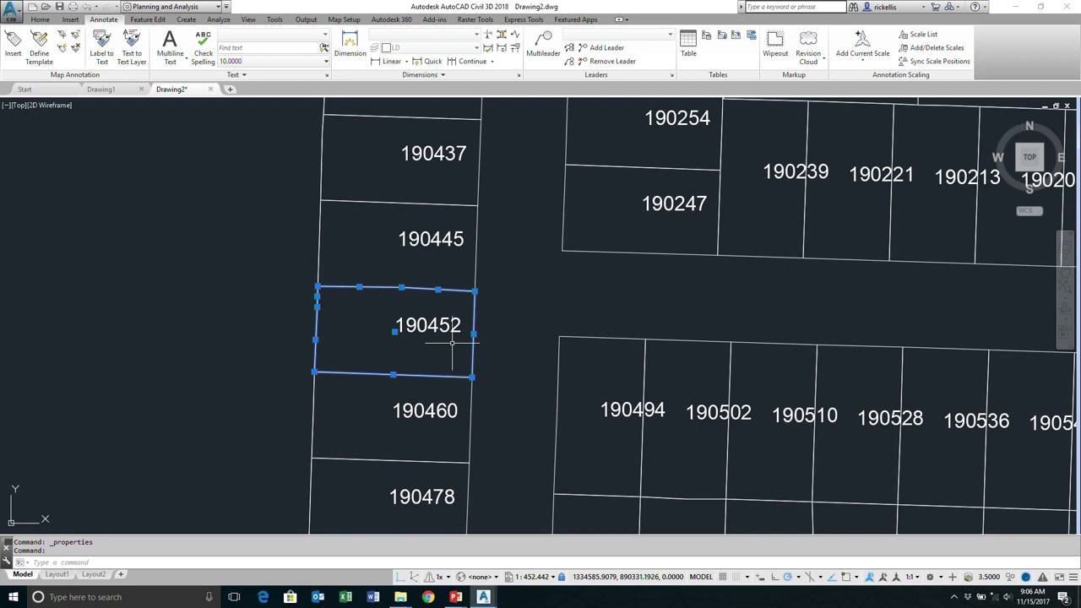
Step: Run Update Annotation on the Number template, retaining local overrides, to refresh the edited label
key(Escape)
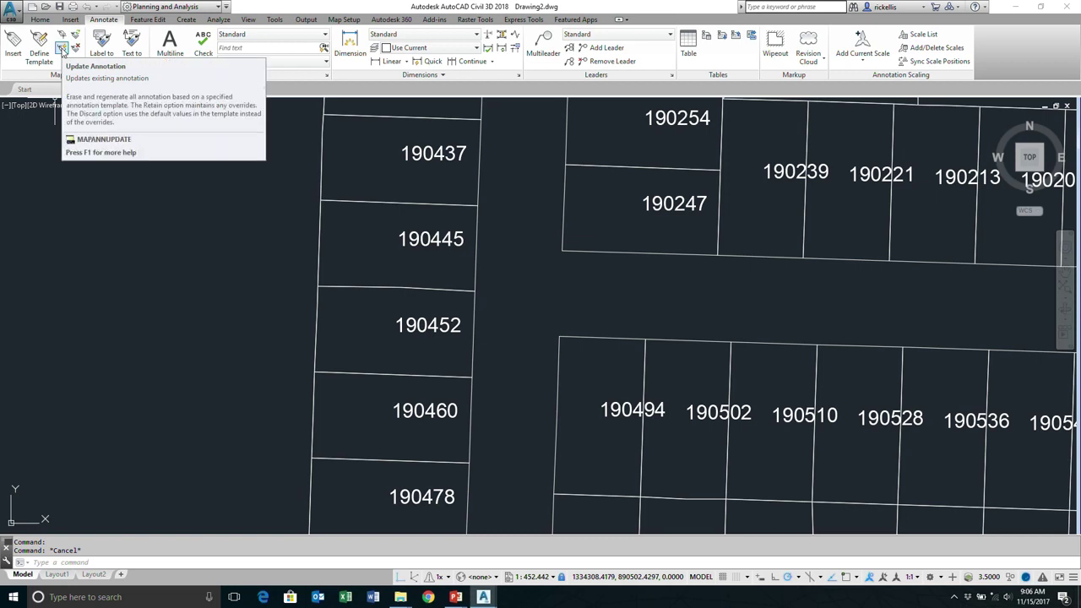
click(61, 48)
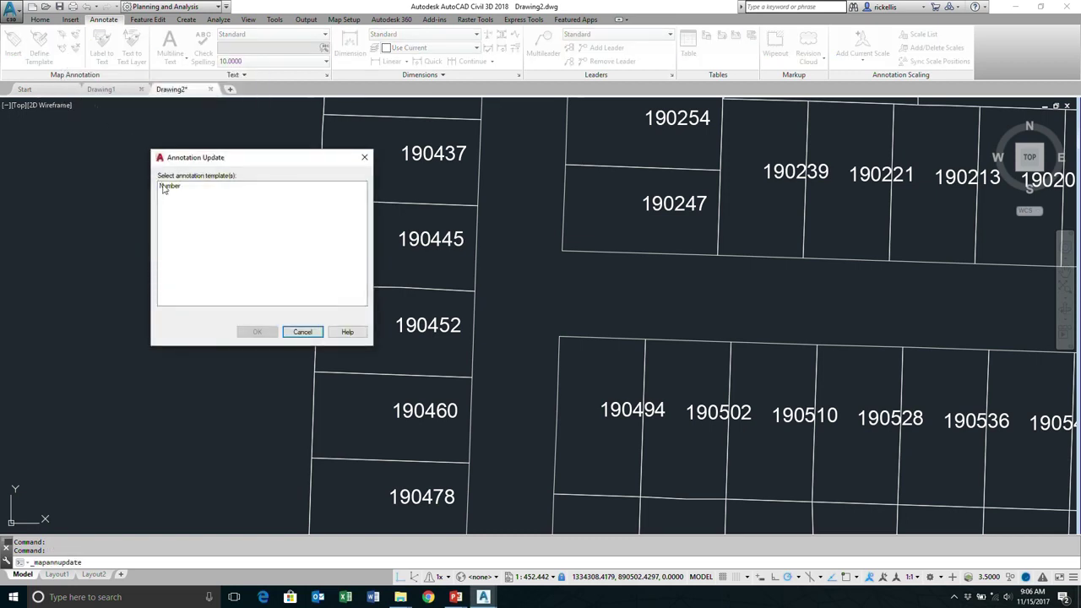
click(166, 186)
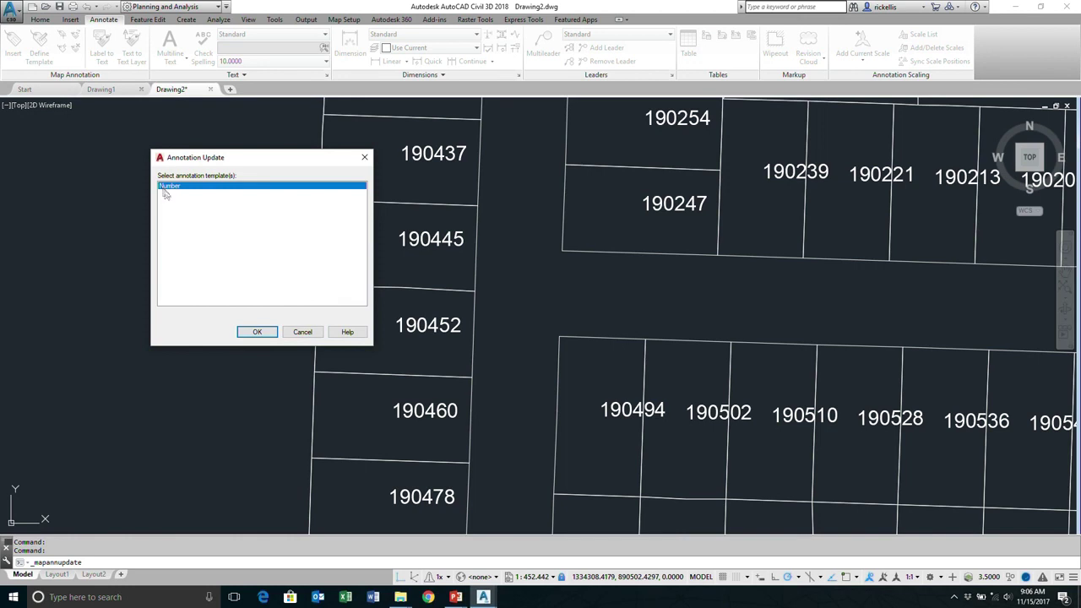
click(257, 332)
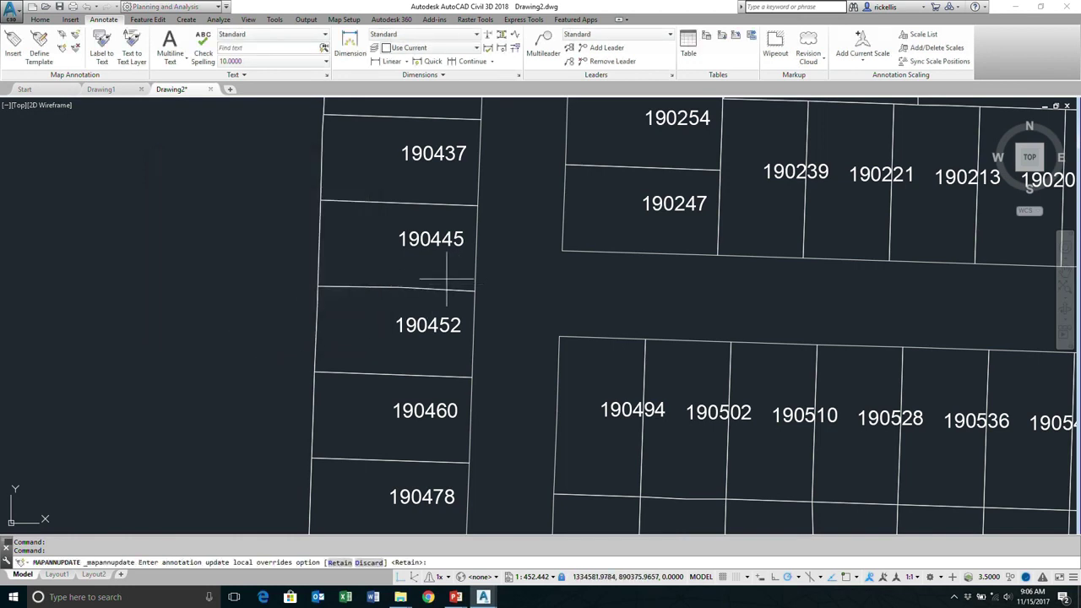
key(Return)
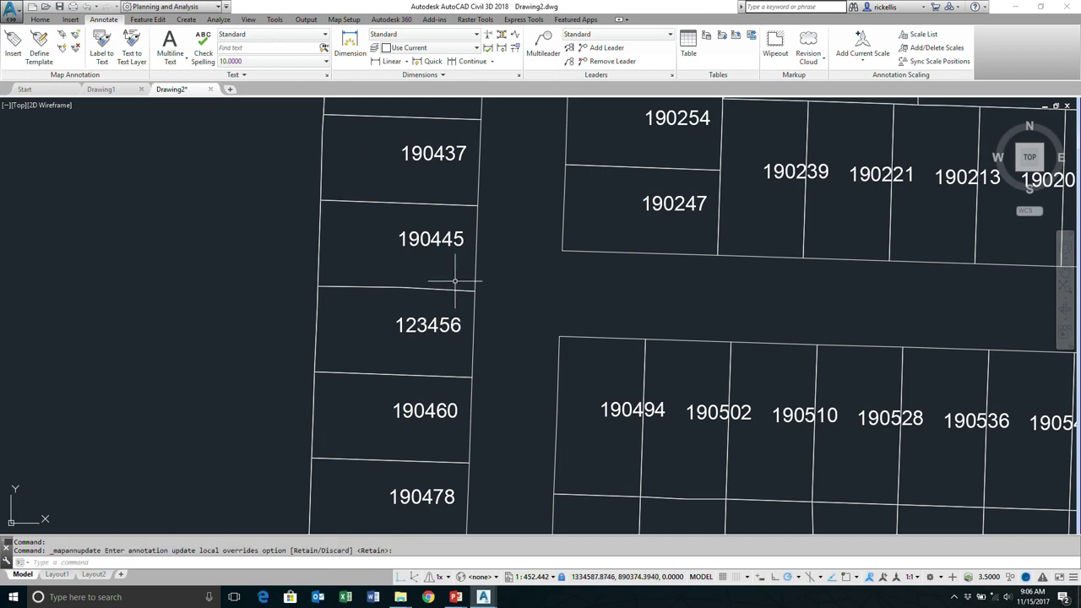
click(460, 344)
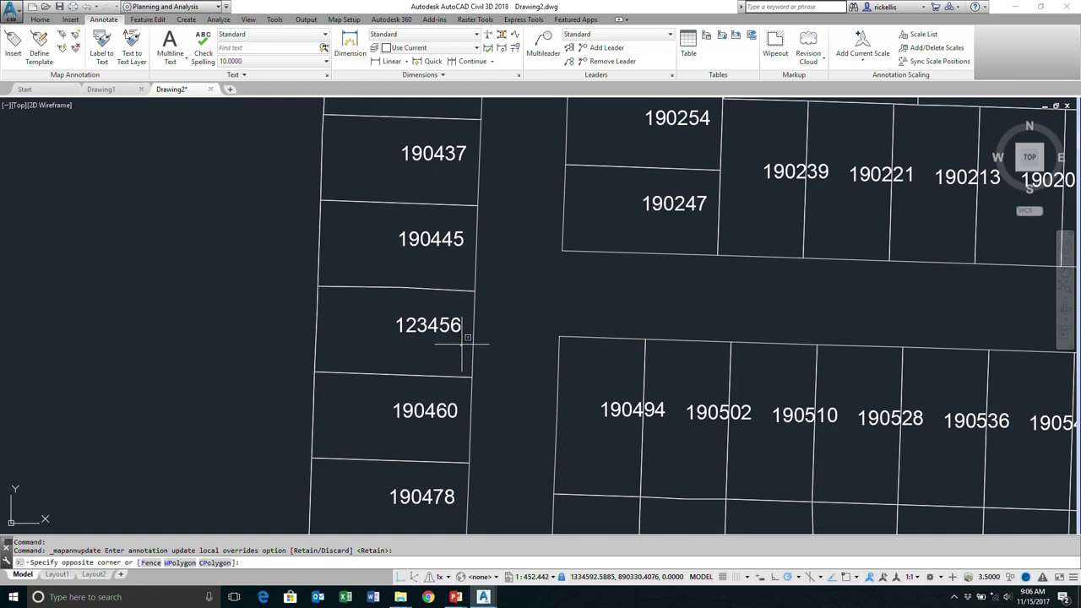
click(426, 346)
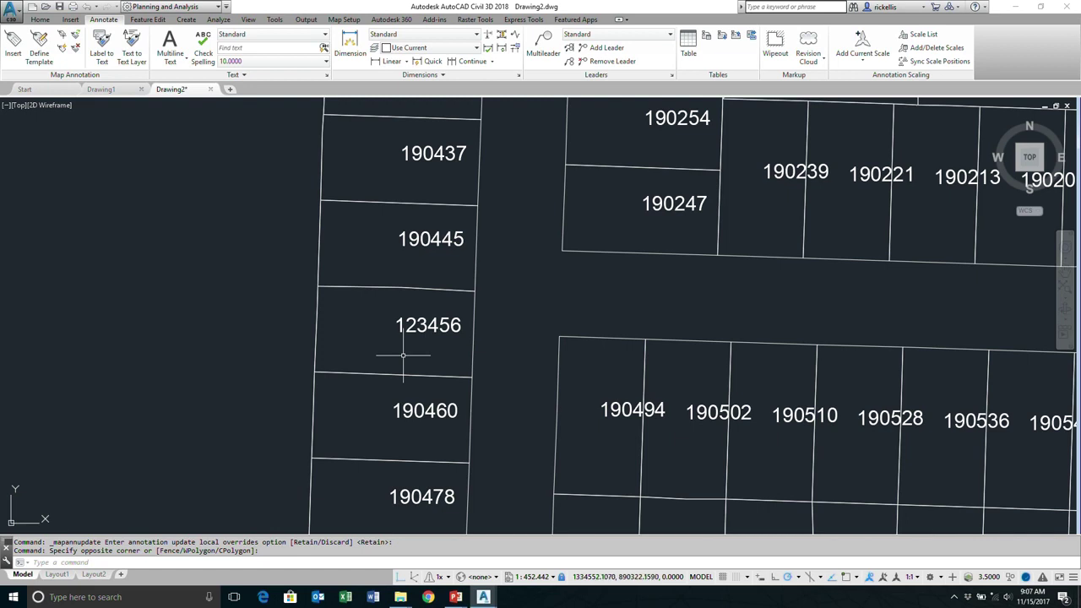
Step: Move the first lower-row parcel's label lower and left within its parcel
click(601, 413)
click(599, 417)
click(565, 443)
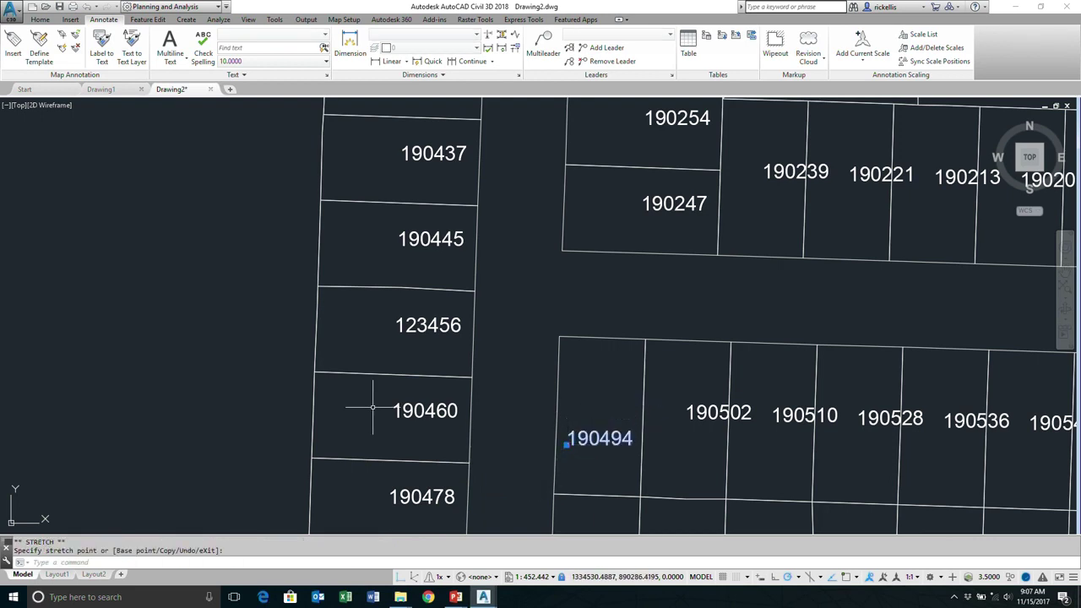
key(Escape)
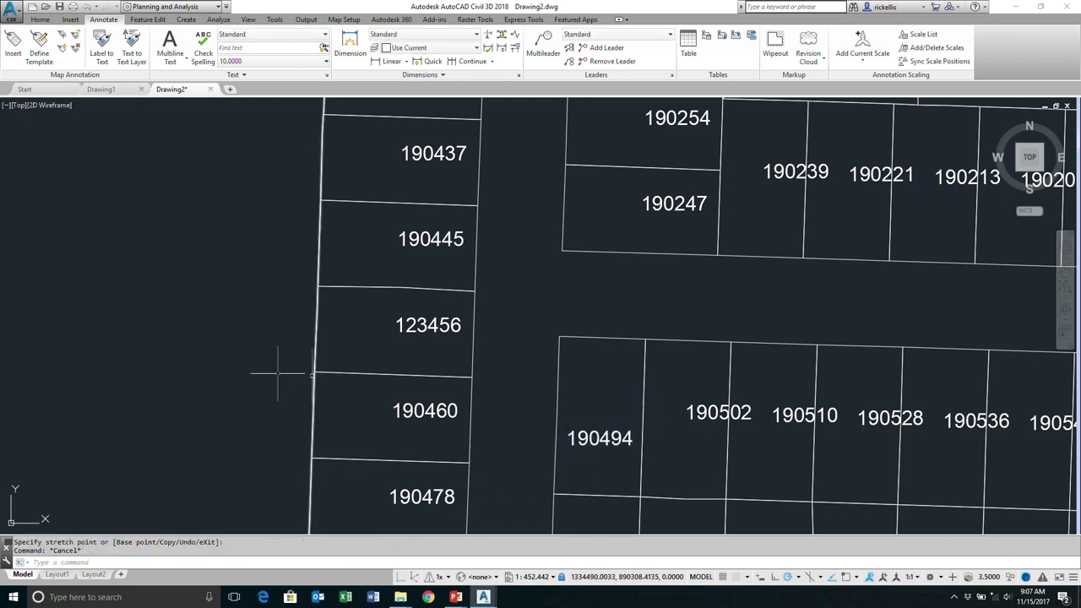
Step: Update the Number template annotations again, retaining local overrides
click(64, 49)
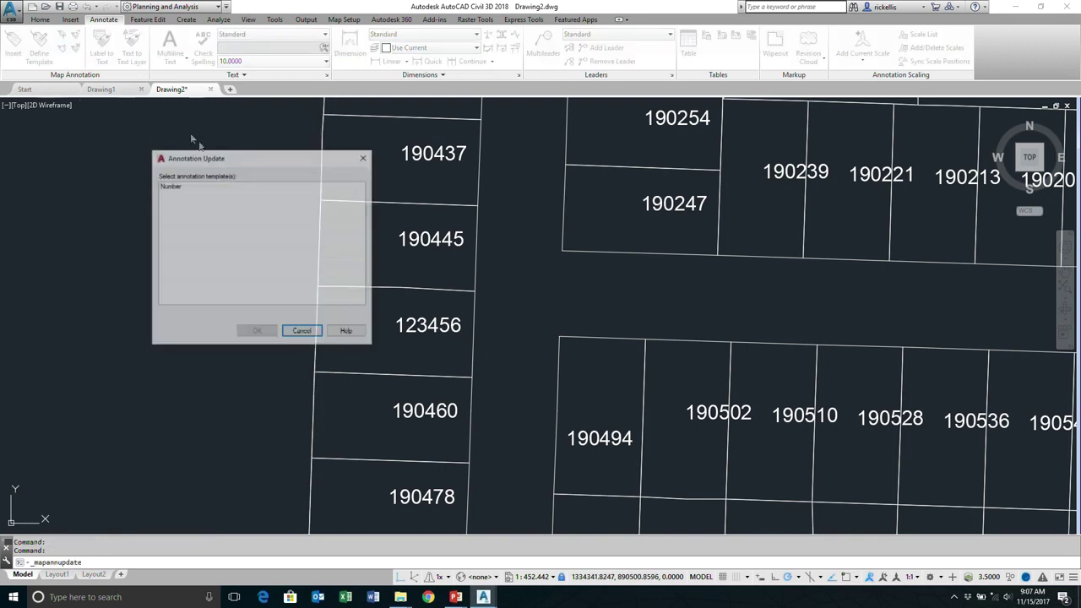
click(188, 186)
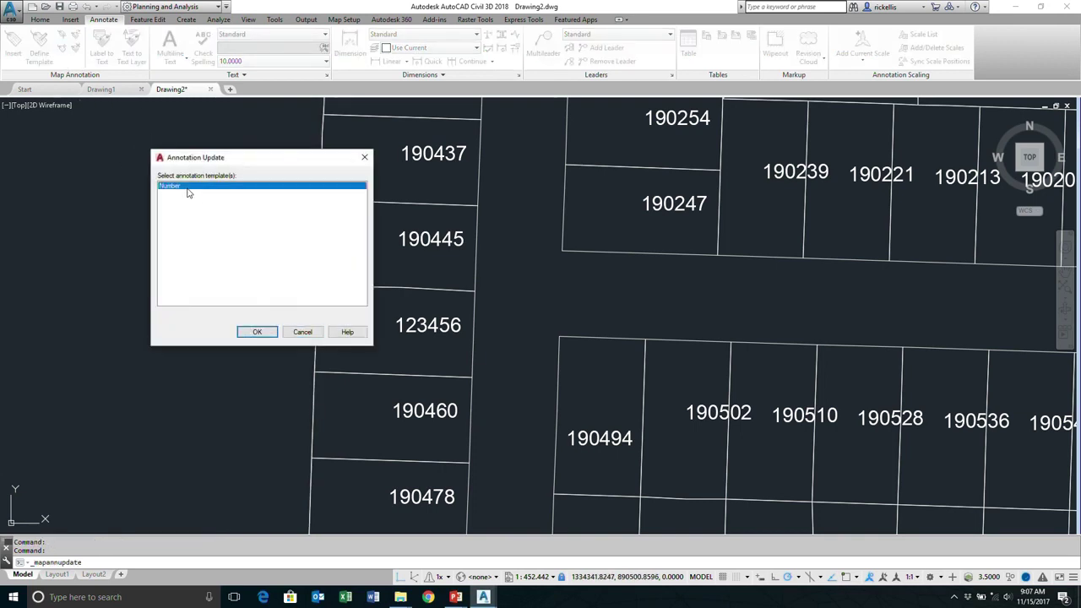
click(258, 332)
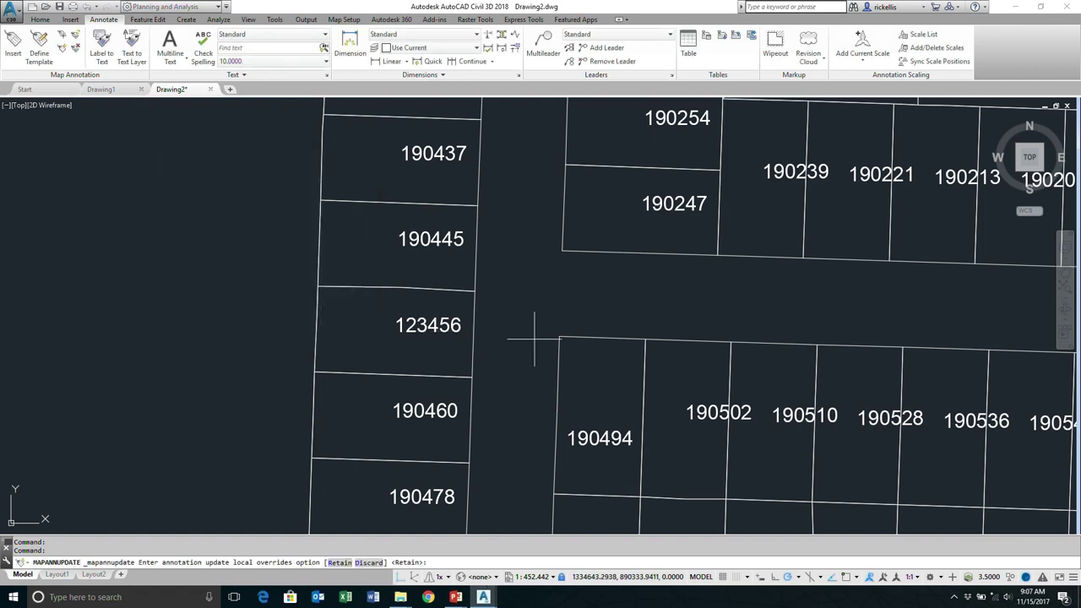
key(Return)
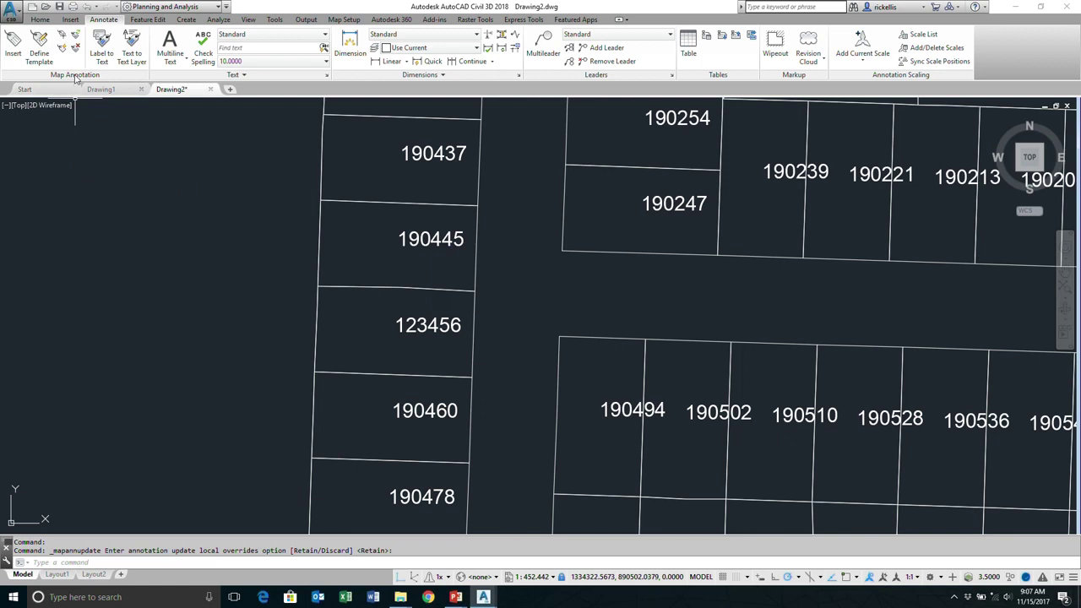
click(61, 36)
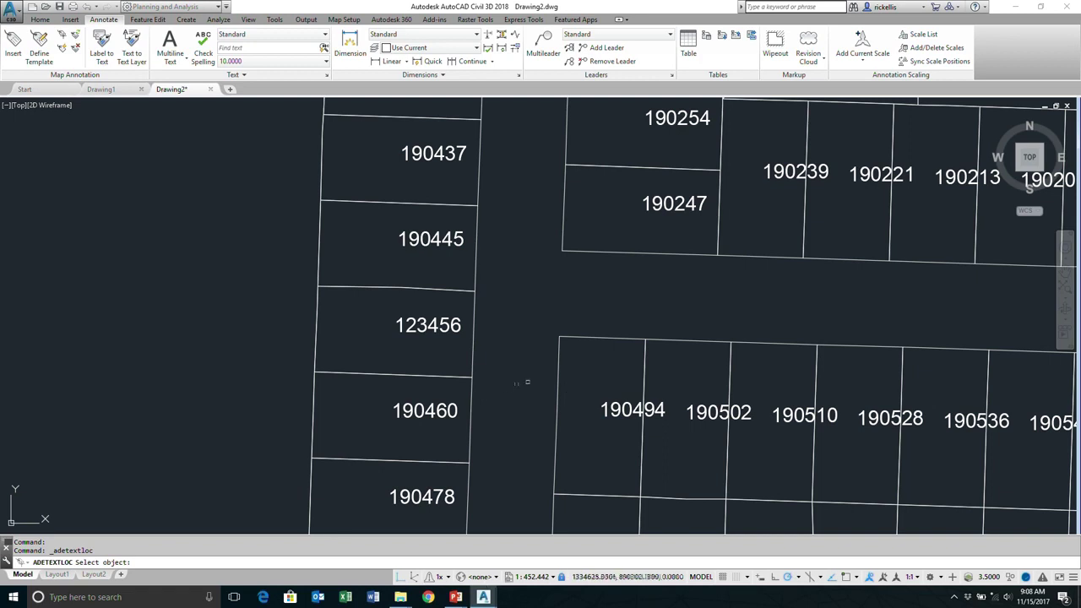
click(559, 347)
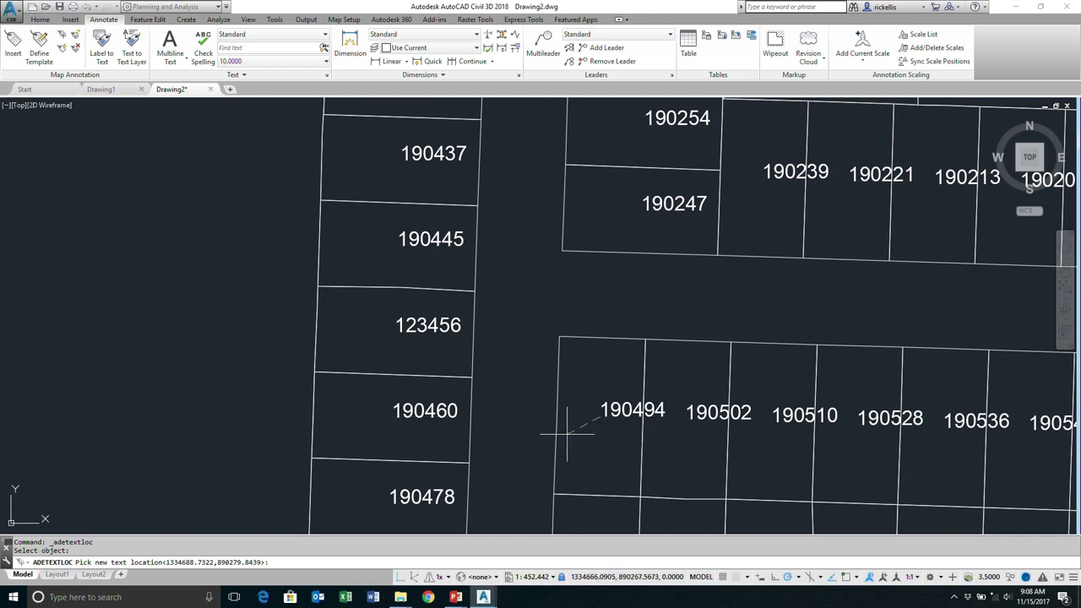
key(Return)
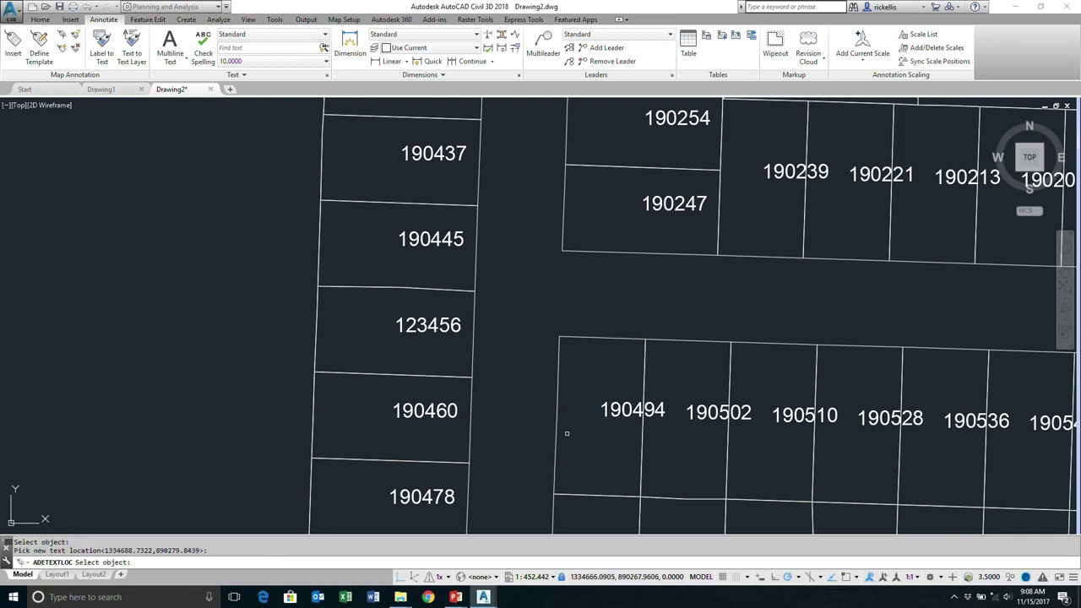
key(Return)
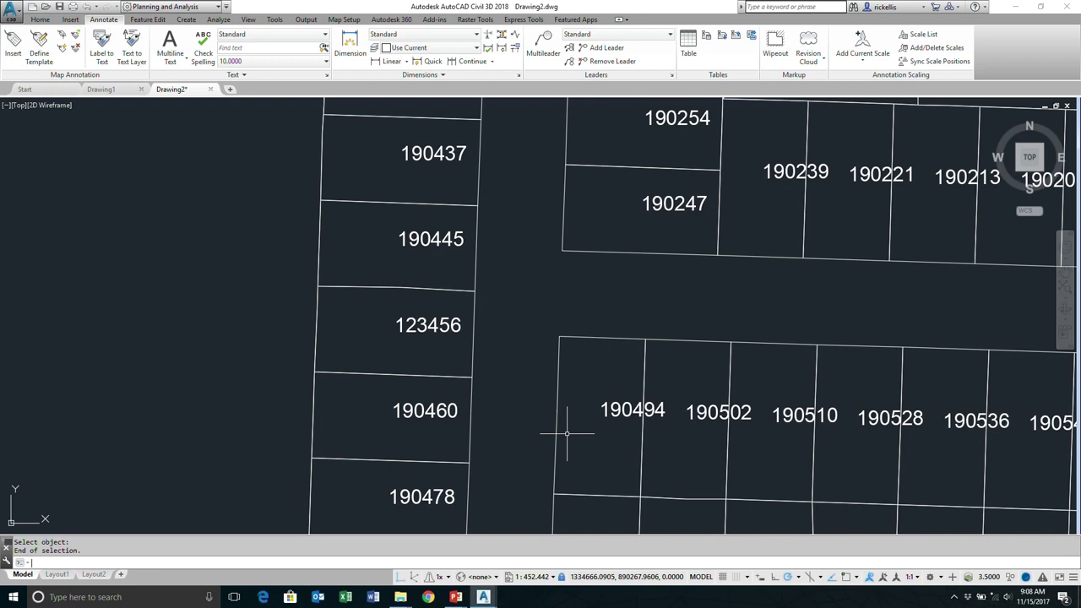
Step: Rerun the Map Annotation Update on the Number template, keeping local overrides
click(62, 52)
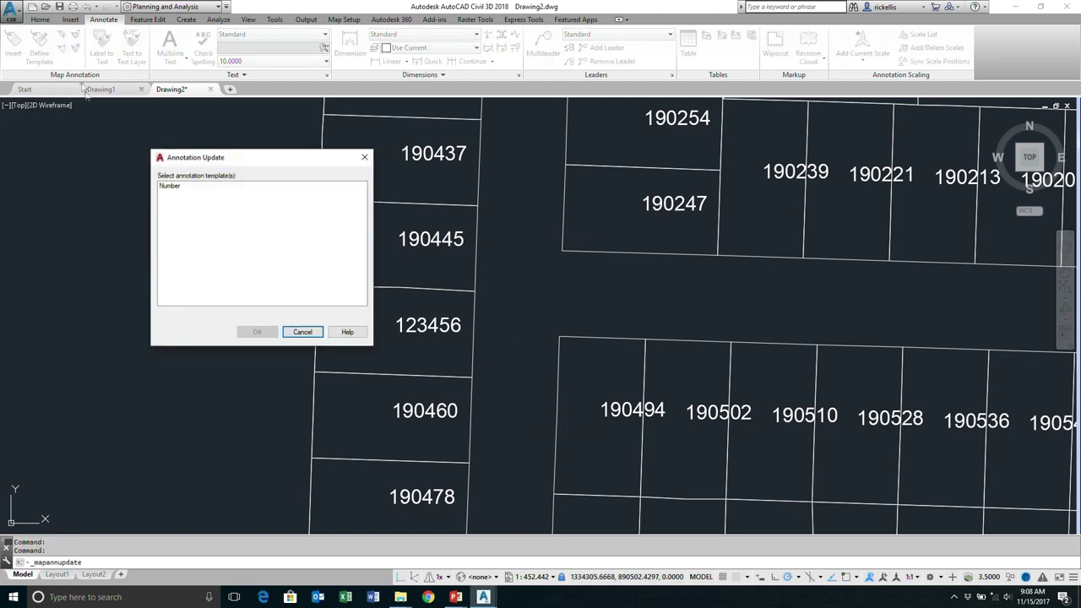
click(165, 186)
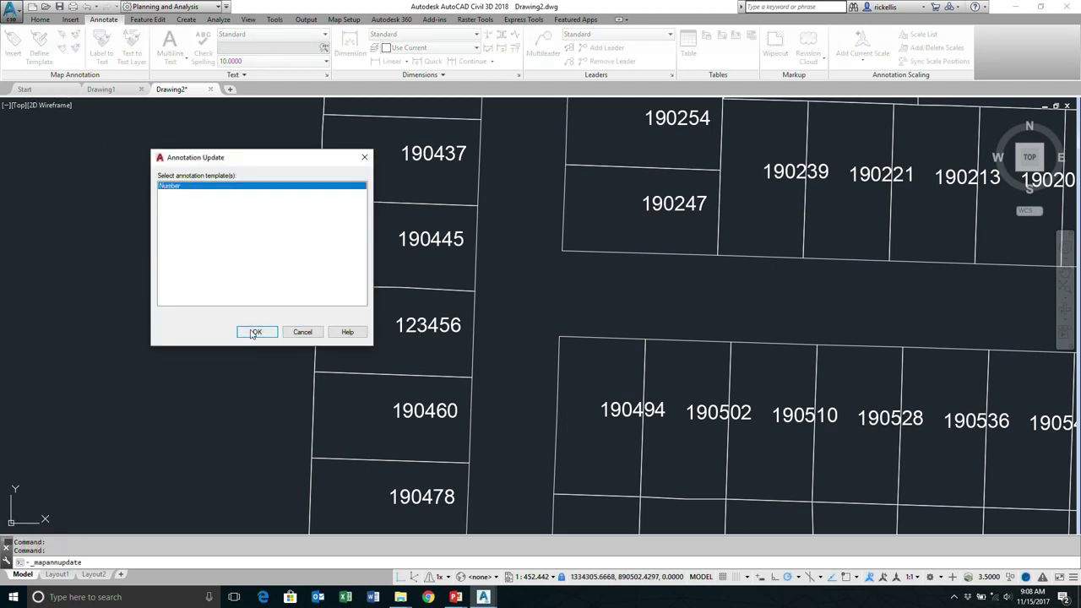
click(254, 332)
key(Return)
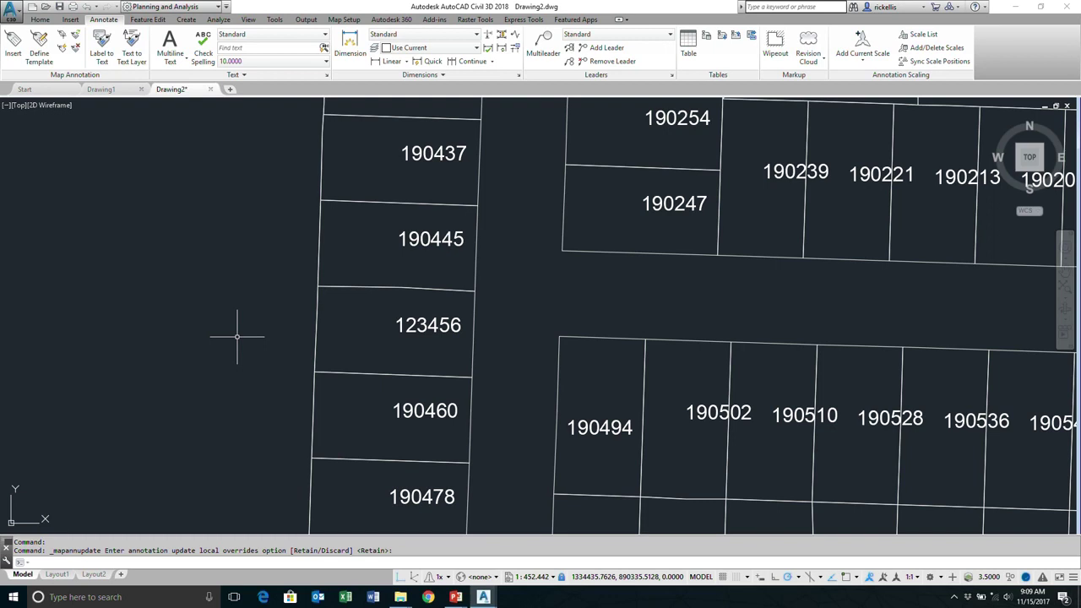
key(Return)
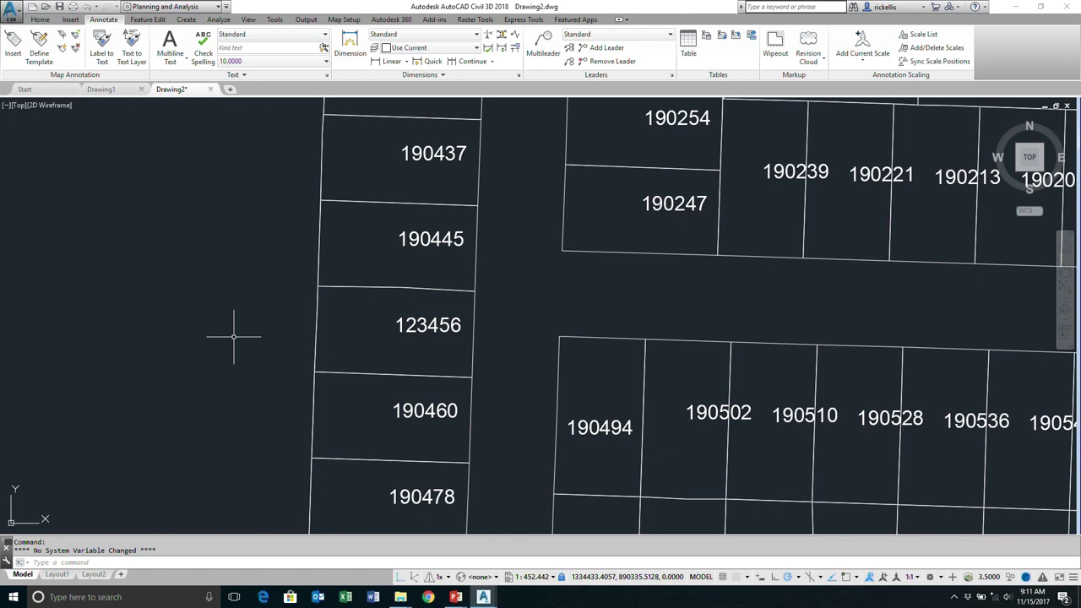
Step: Switch to the PowerPoint slide show window with Alt+Tab
key(alt+Tab)
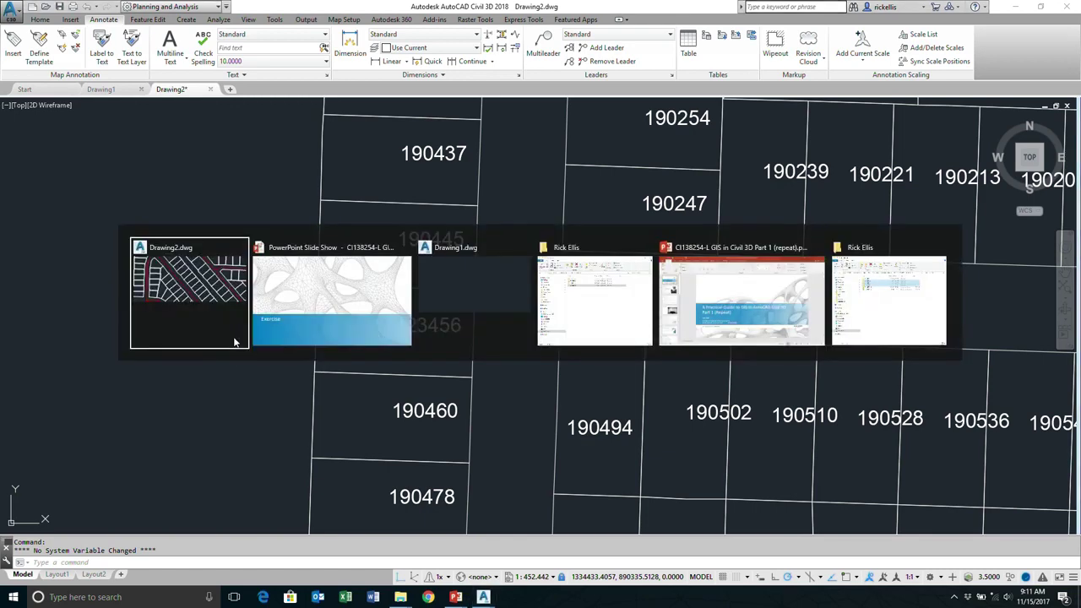
key(alt+Tab)
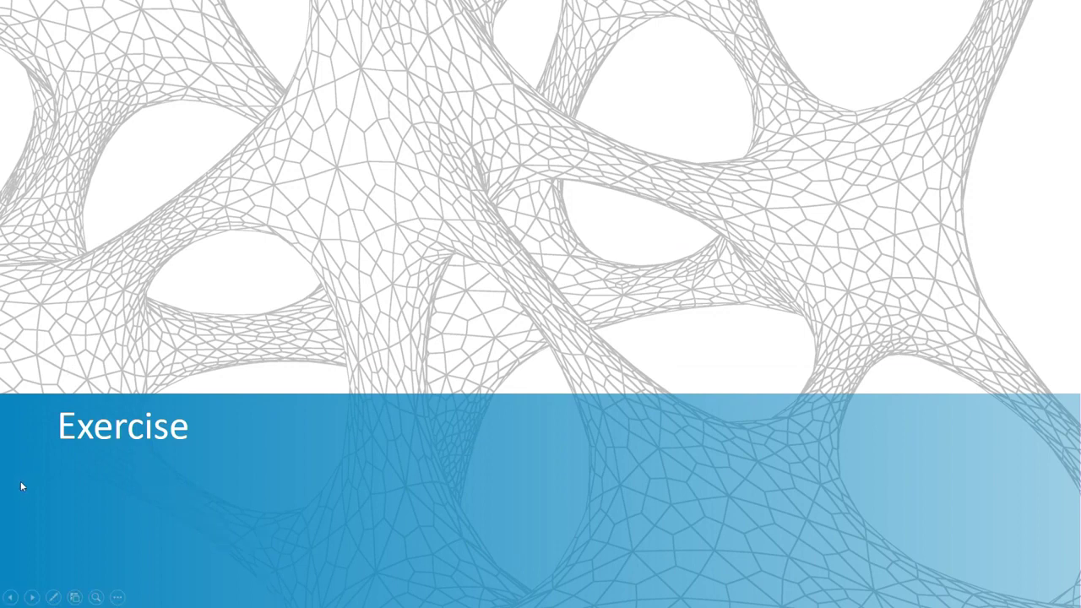
Step: Return to the Civil 3D drawing and select the Civil 3D workspace
key(alt+Tab)
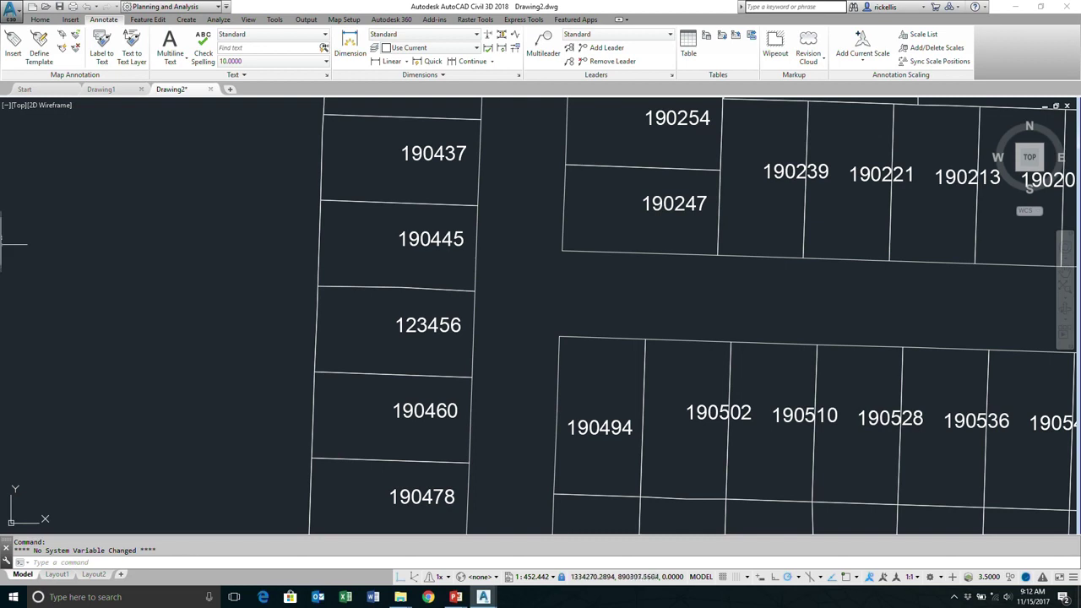
click(193, 9)
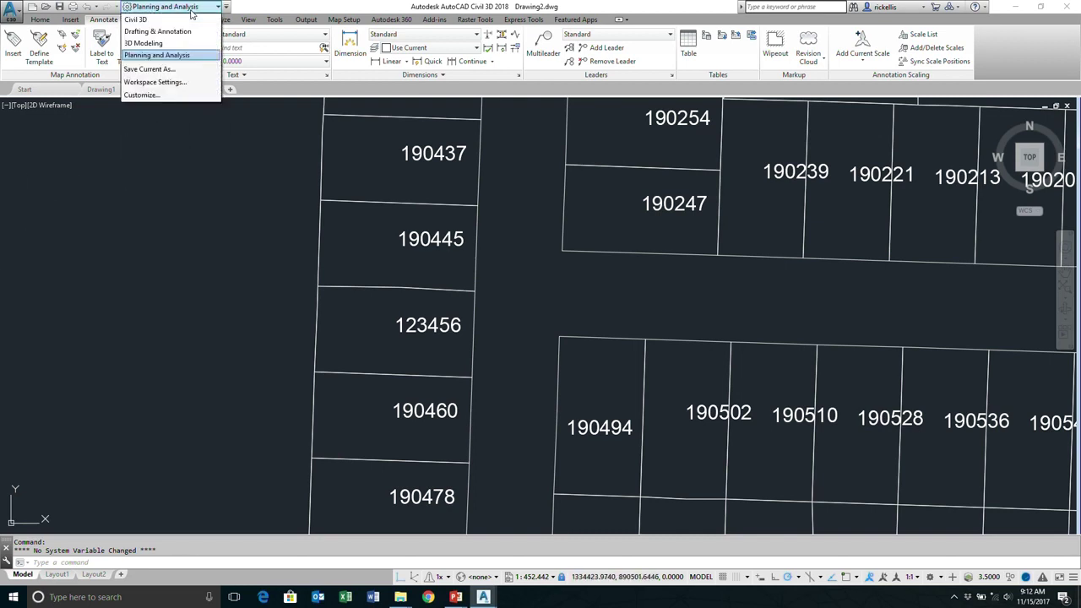
click(189, 21)
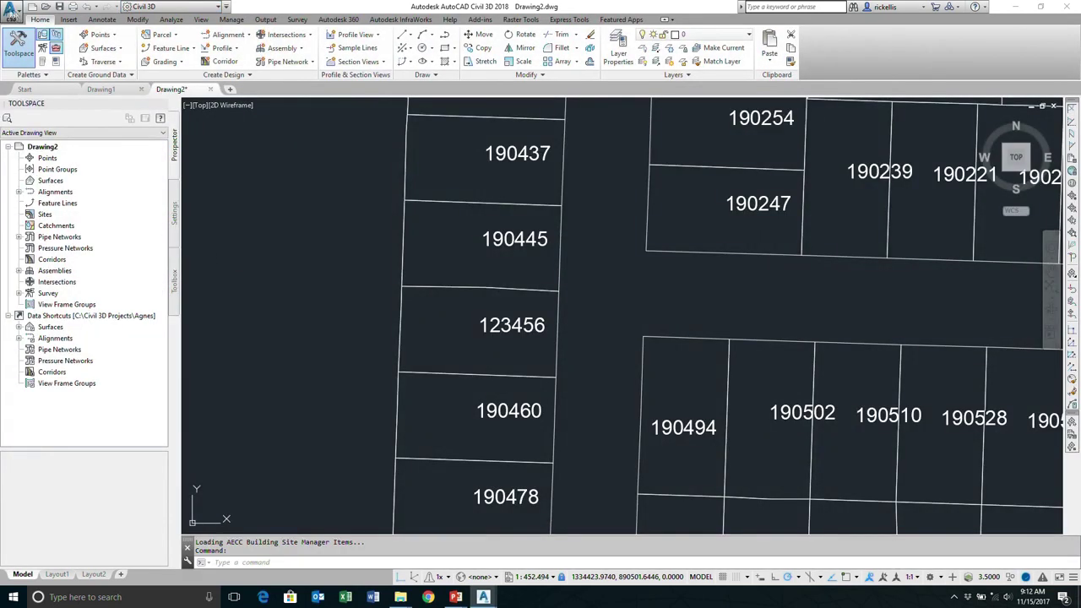
Step: Create Drawing3 from the _AutoCAD Civil 3D (Imperial) NCS.dwt template
click(8, 13)
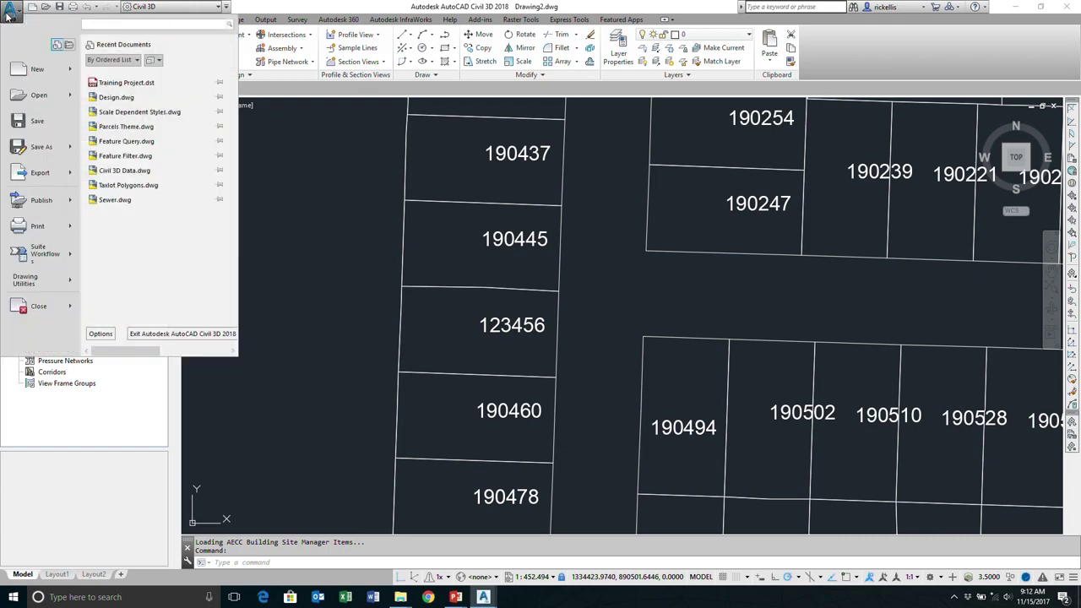
click(29, 76)
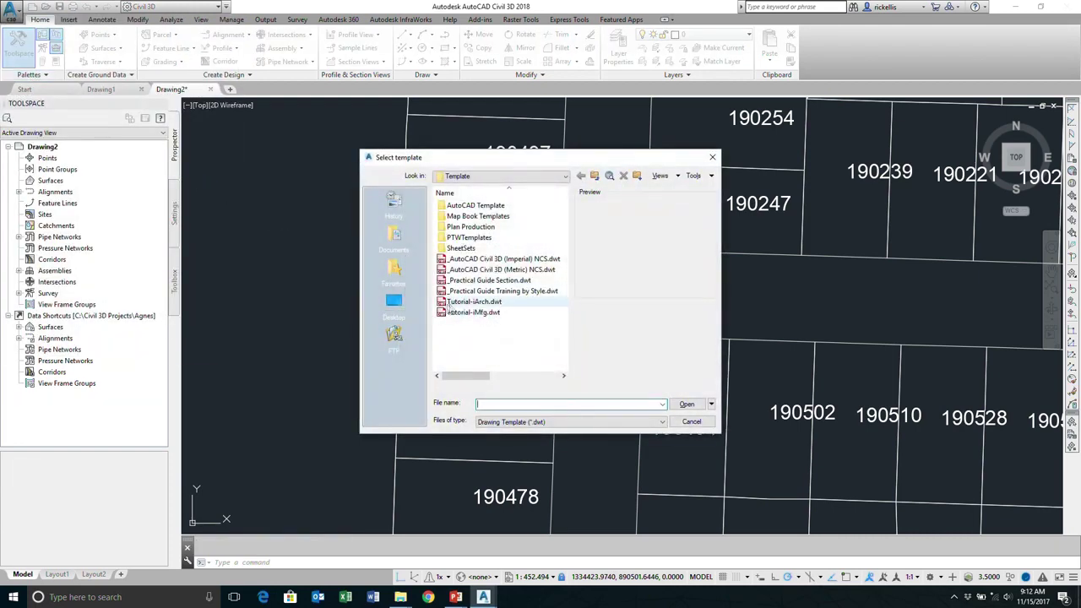
click(496, 259)
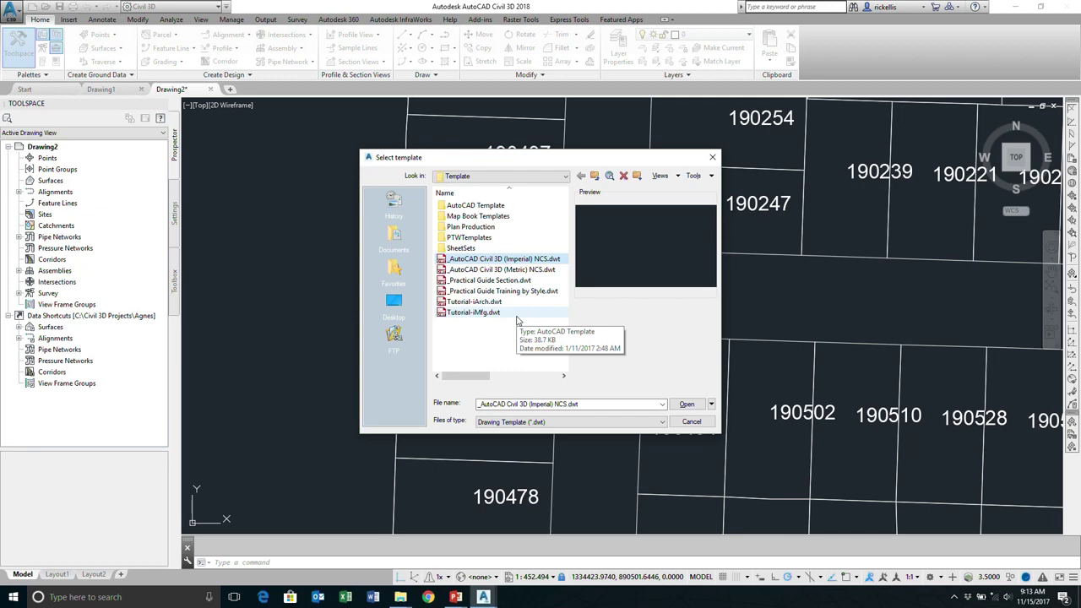
key(Return)
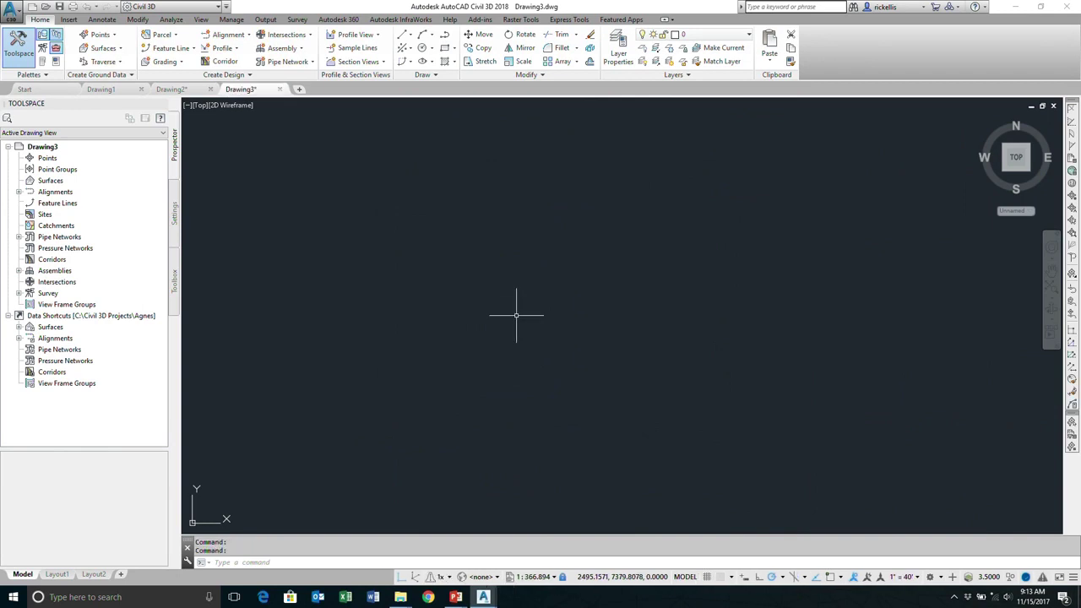
right_click(265, 380)
click(306, 334)
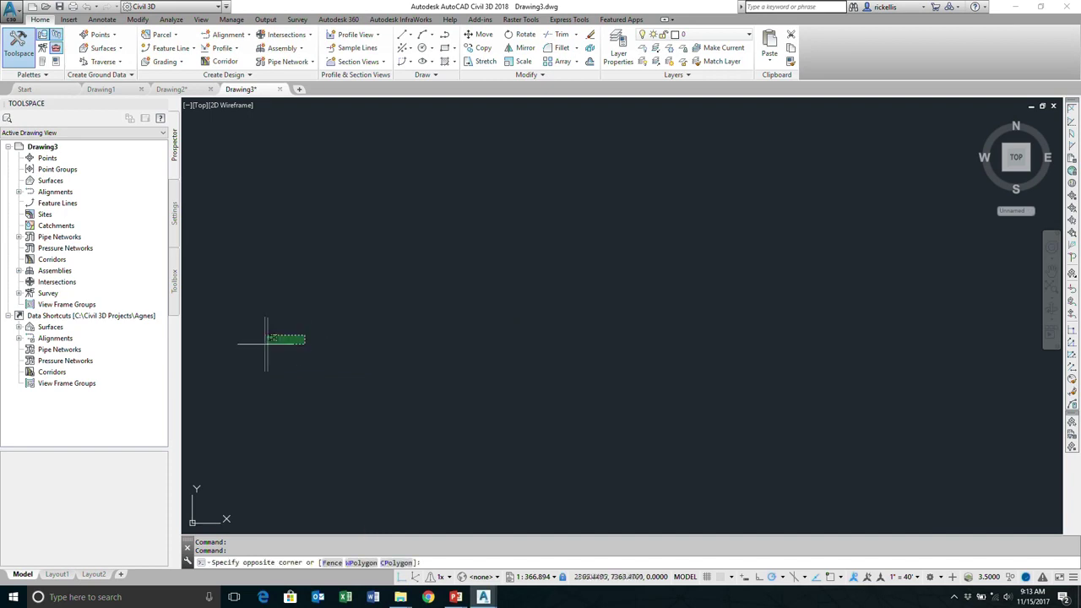
click(284, 323)
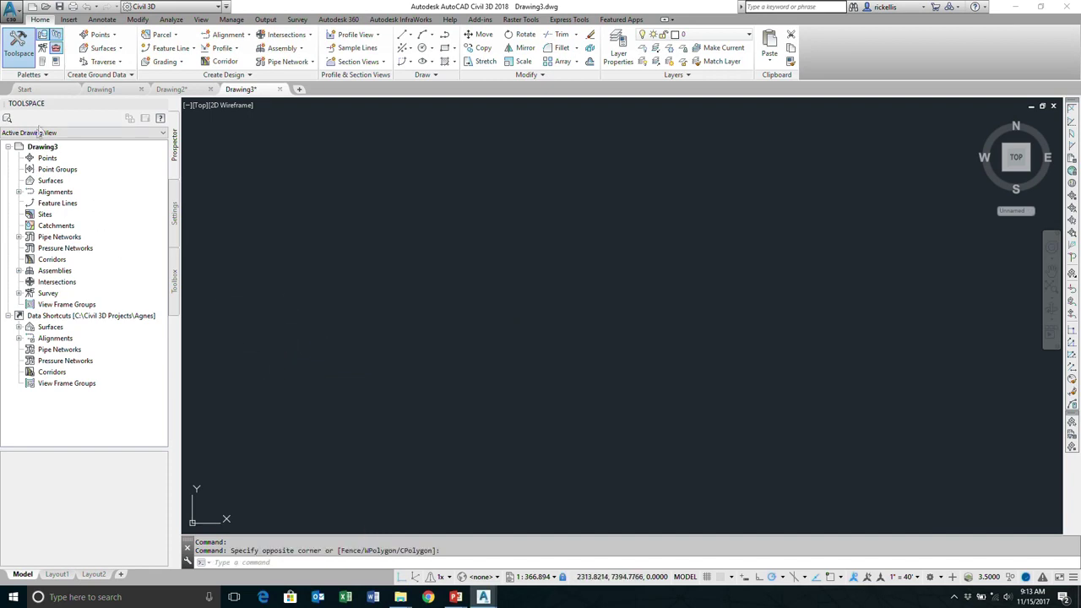
Step: Launch Create Surface from GIS Data from the Home tab's Surfaces dropdown
click(104, 51)
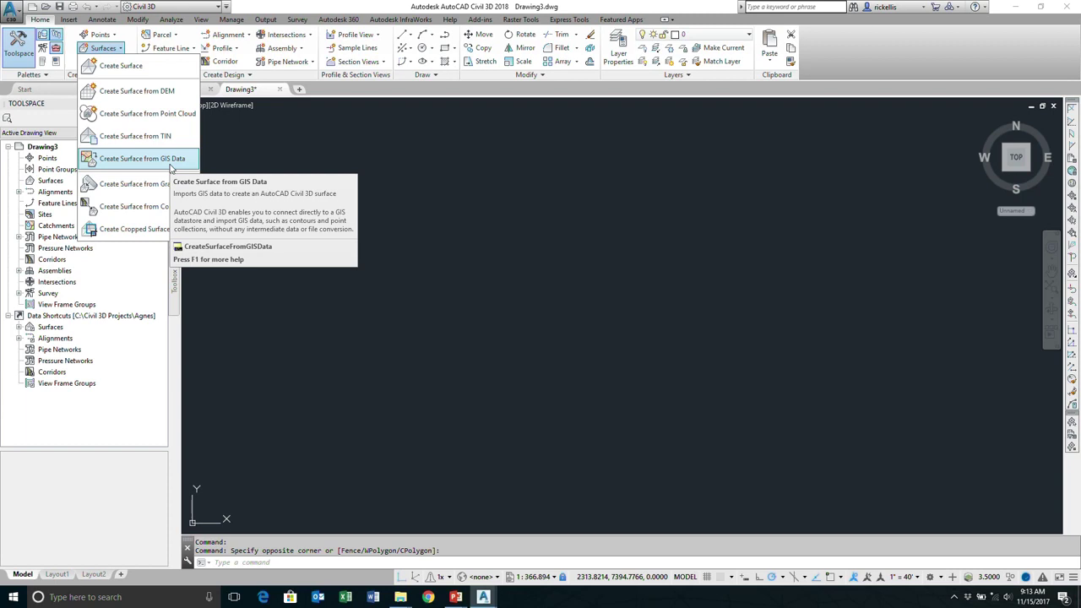
click(172, 165)
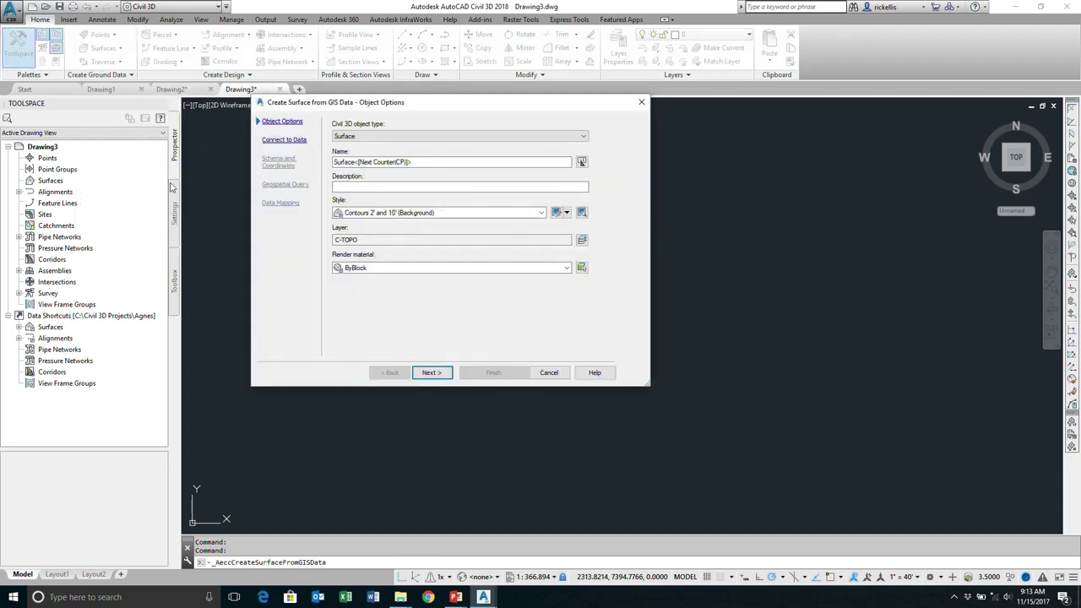
Step: Keep object type Surface, name the new surface EG, and continue to Connect to Data
click(408, 139)
click(405, 136)
click(404, 136)
click(405, 136)
drag(453, 161, 325, 177)
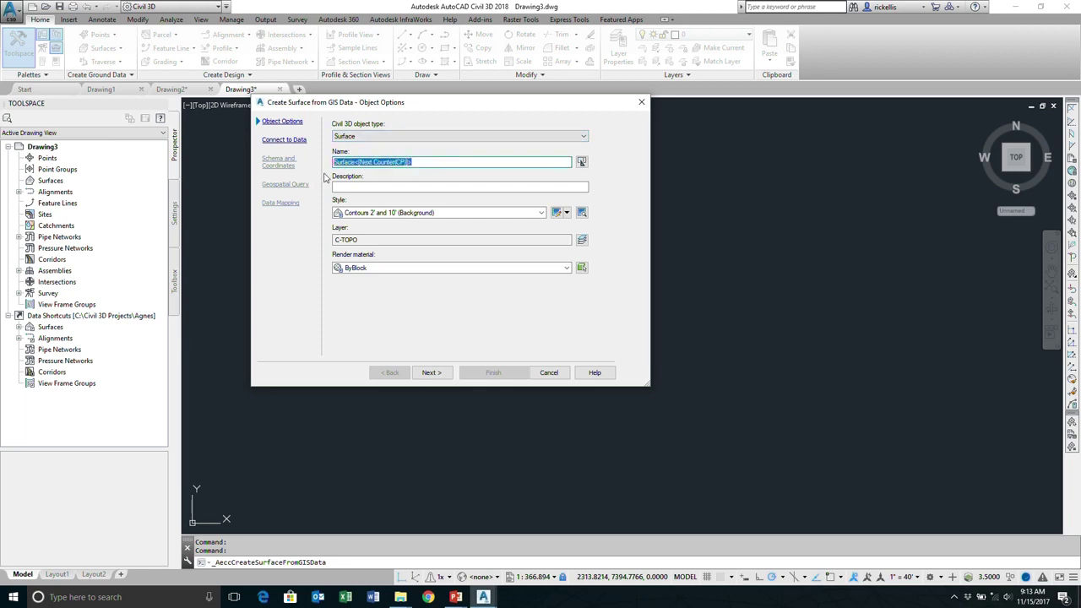
text(E)
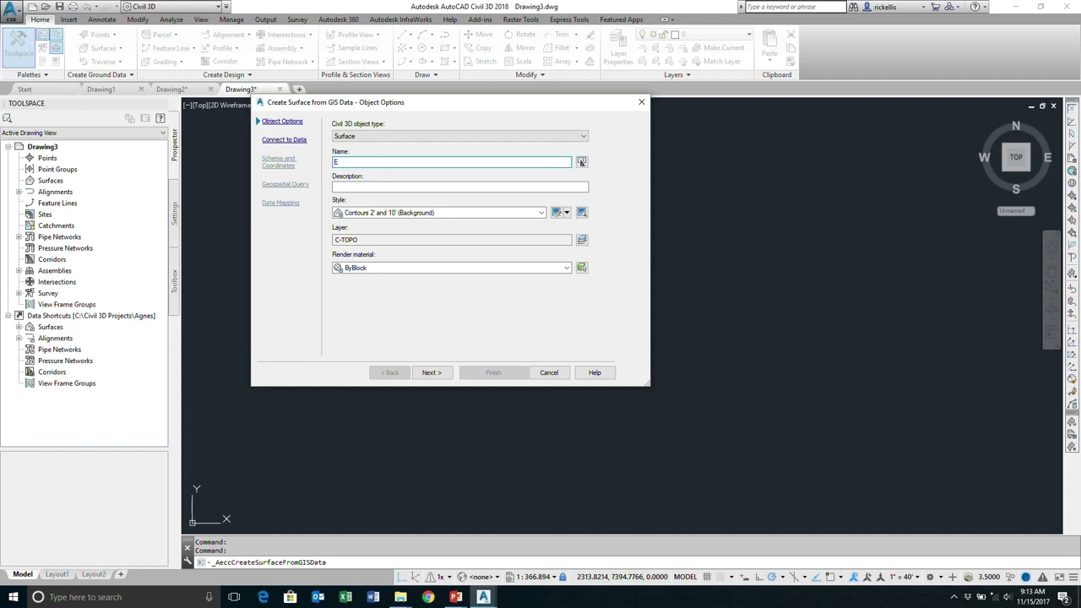
text(G)
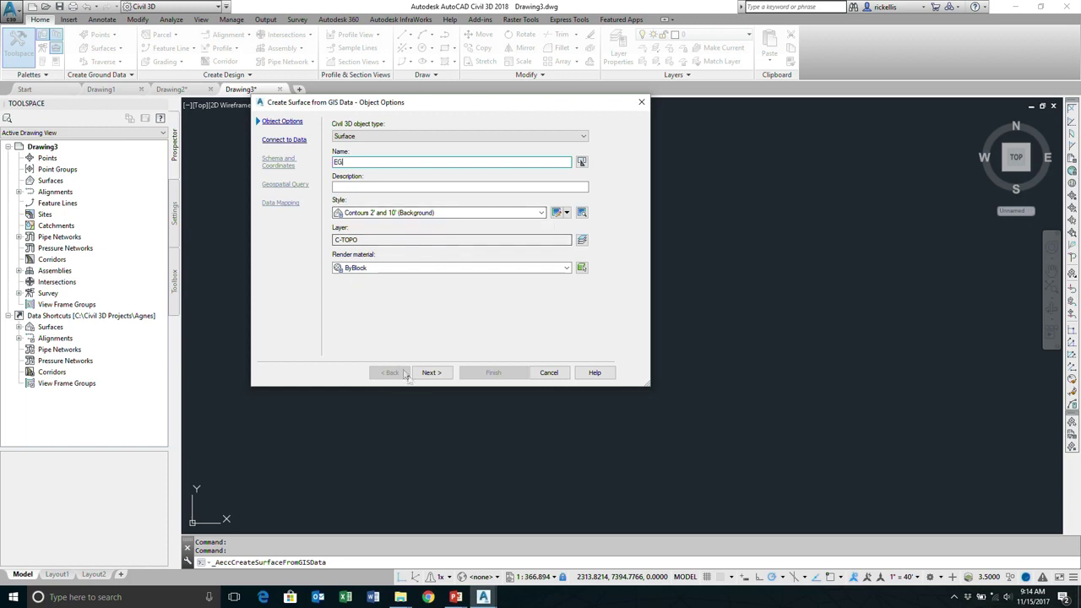
click(431, 373)
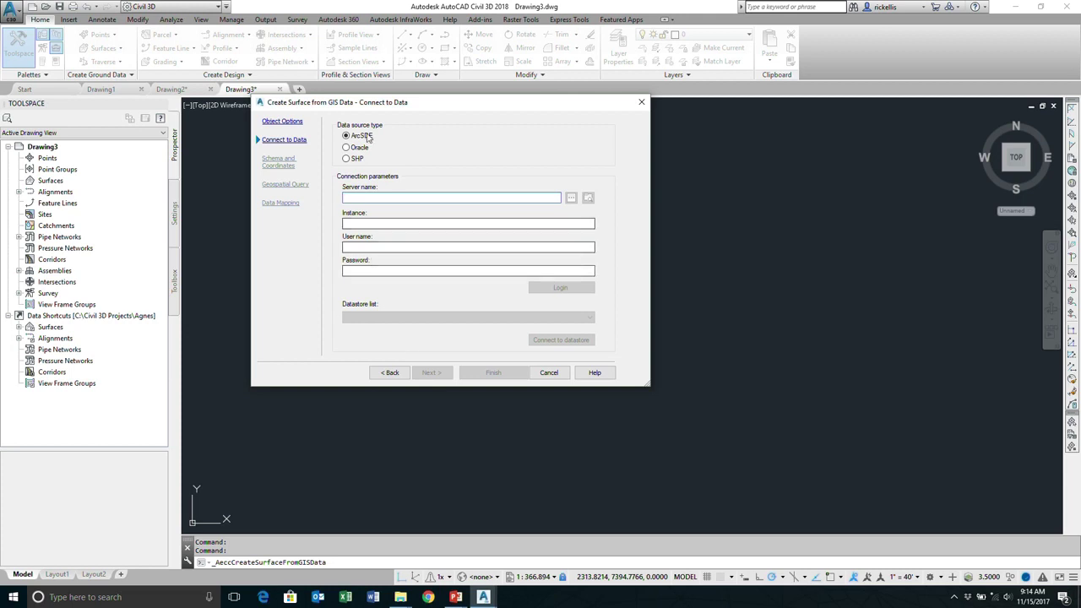
Step: Switch the data source type from ArcSDE to SHP
click(348, 160)
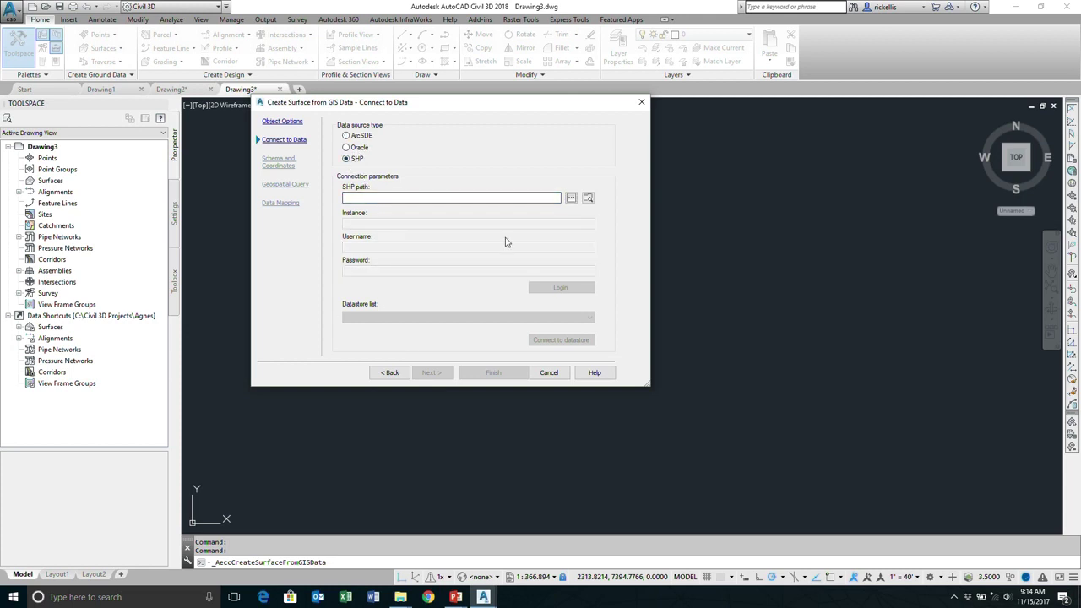
Step: Set the SHP path to Contours.shp from the CI138254-L folder
click(570, 198)
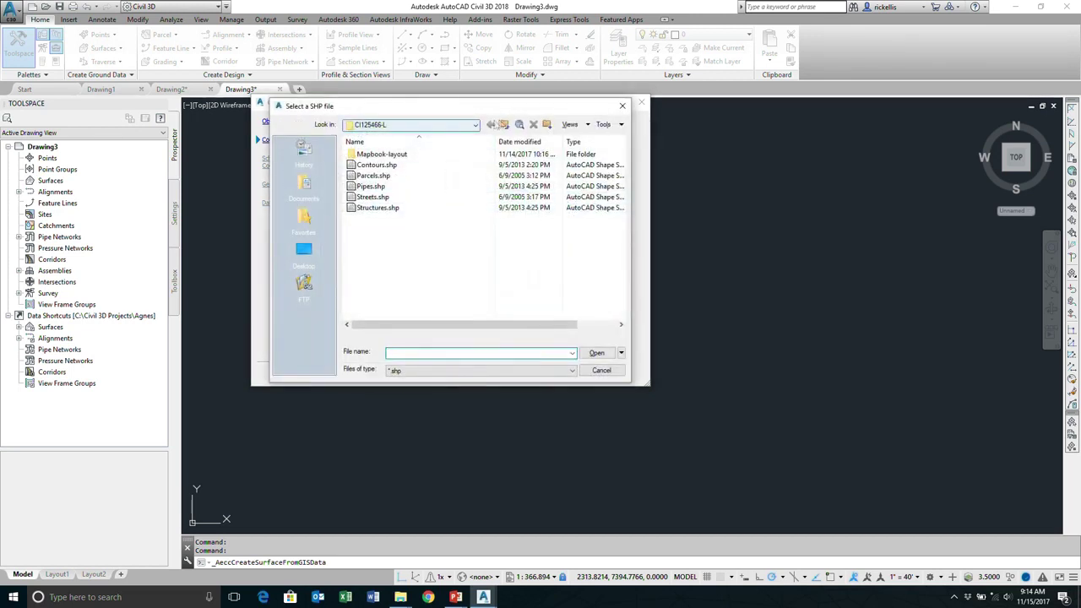
click(503, 124)
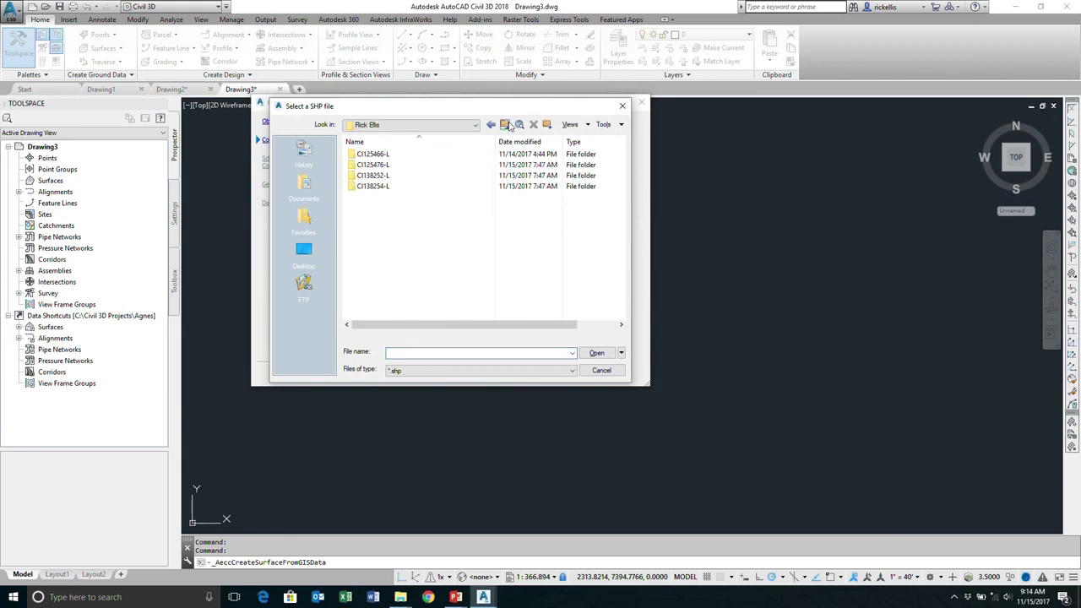
double_click(404, 189)
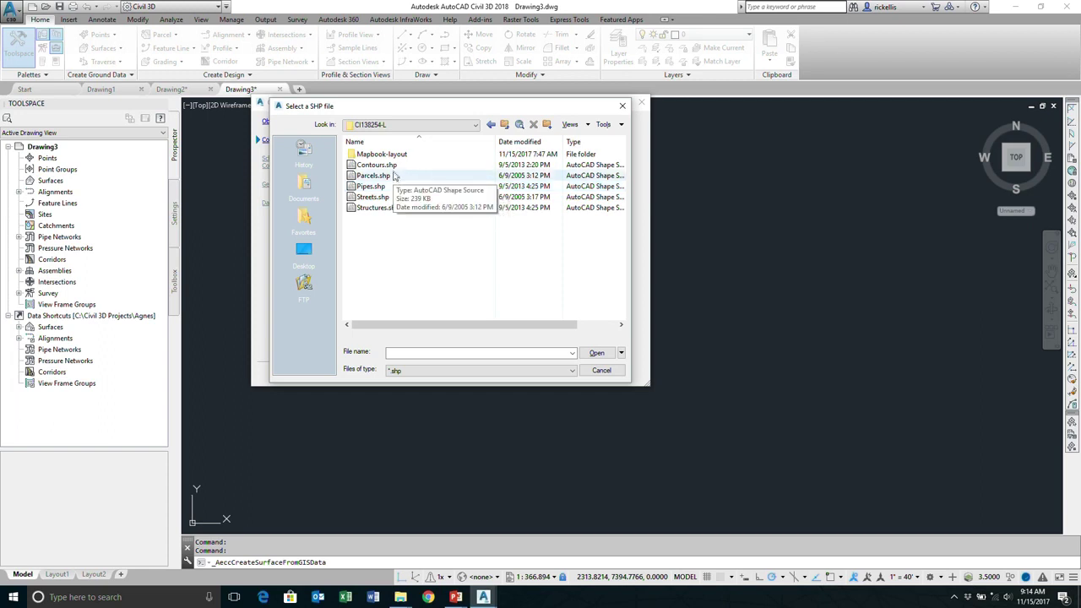
click(378, 164)
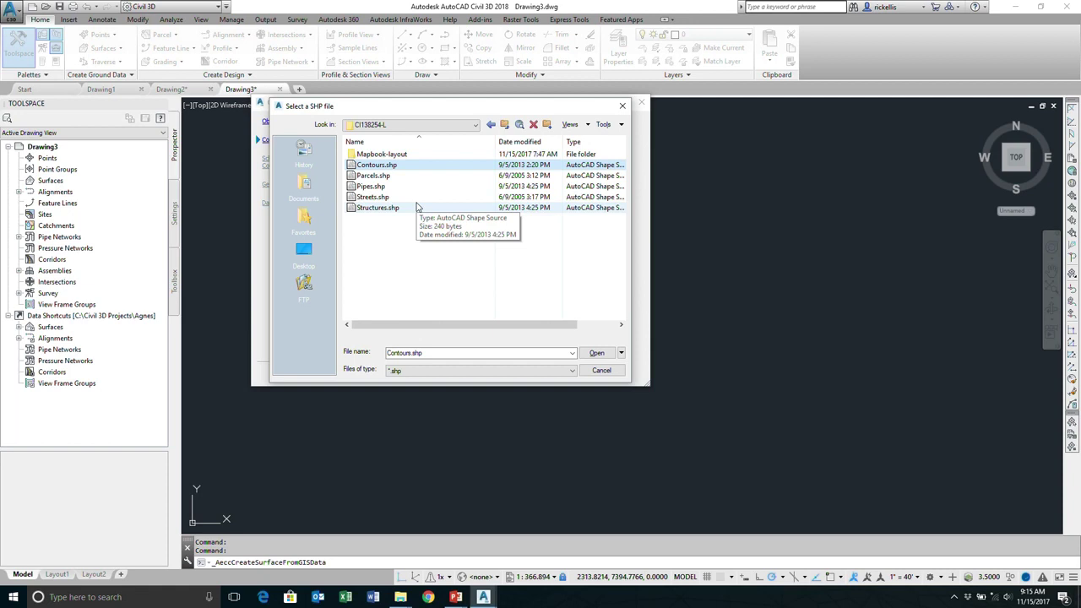
click(596, 352)
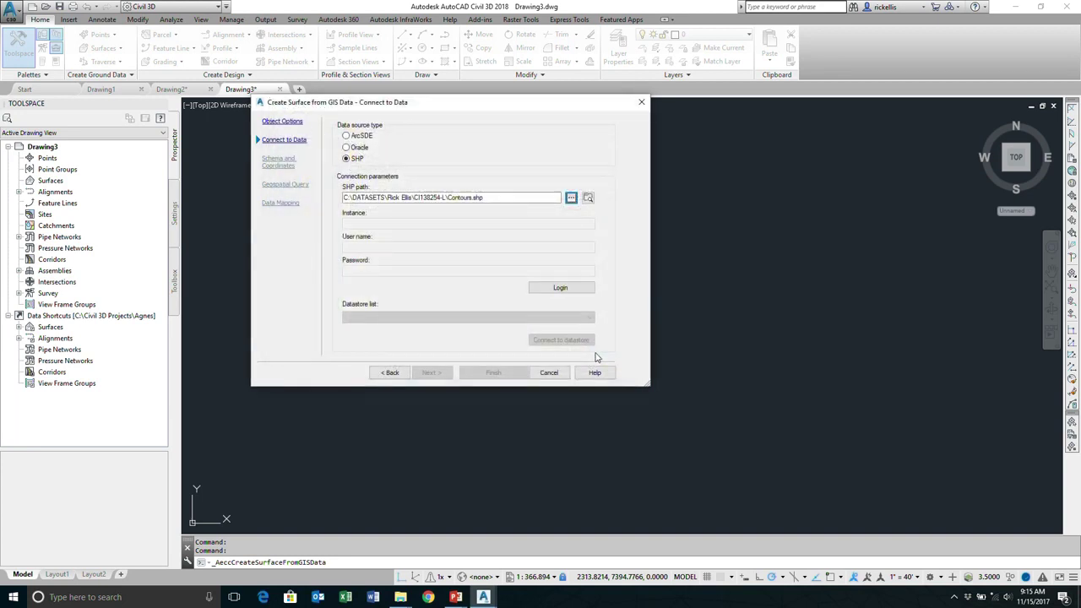
Step: Log in to the shapefile, include the Contours feature class, and continue to Geospatial Query
click(565, 290)
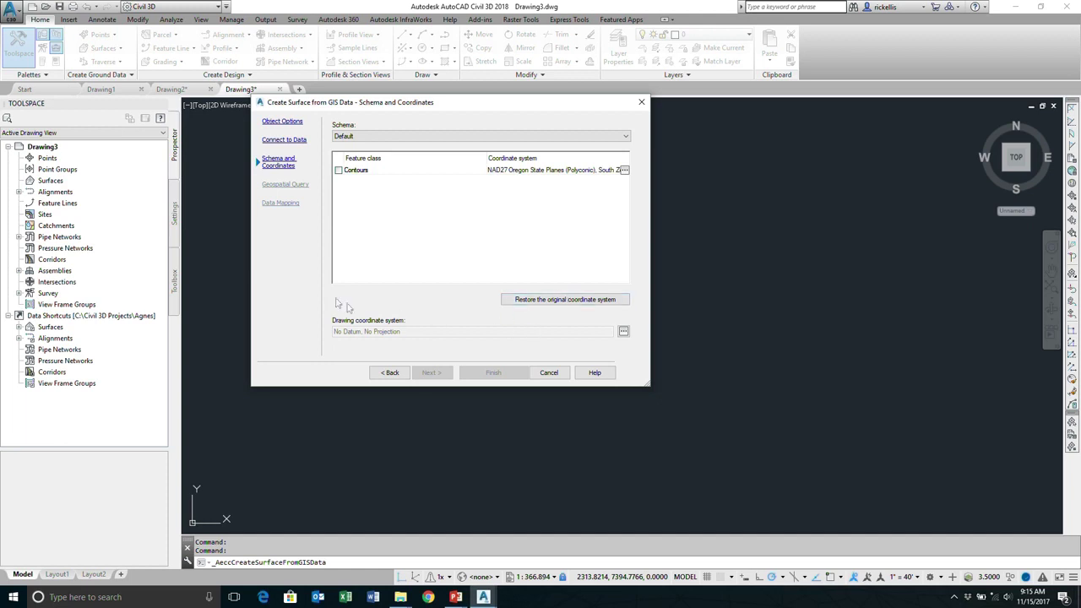
click(339, 169)
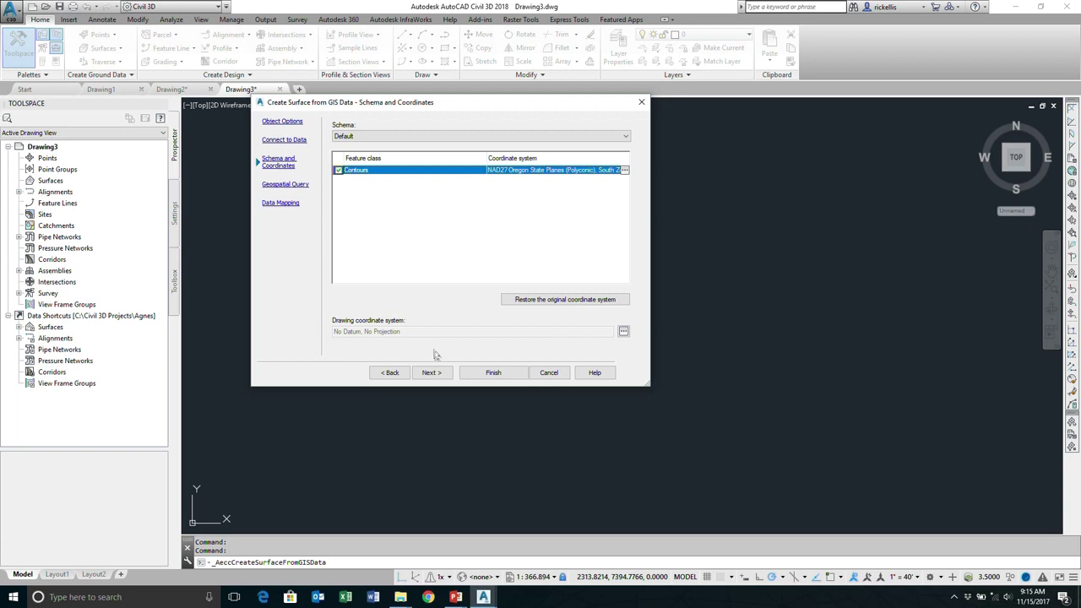
click(441, 373)
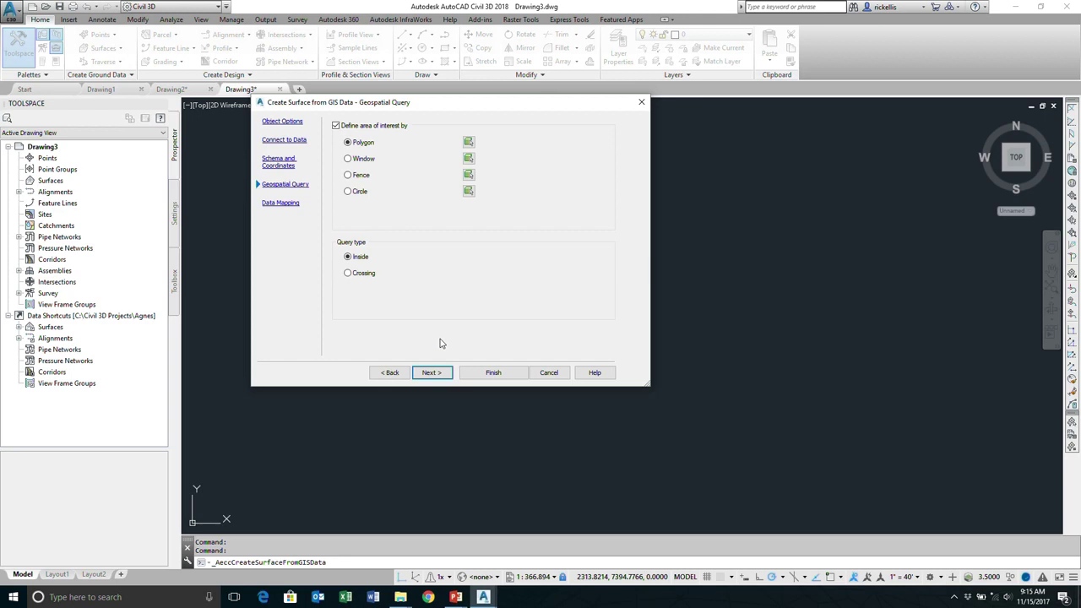
Step: Turn off Define area of interest so all contours import, then go to Data Mapping
click(336, 126)
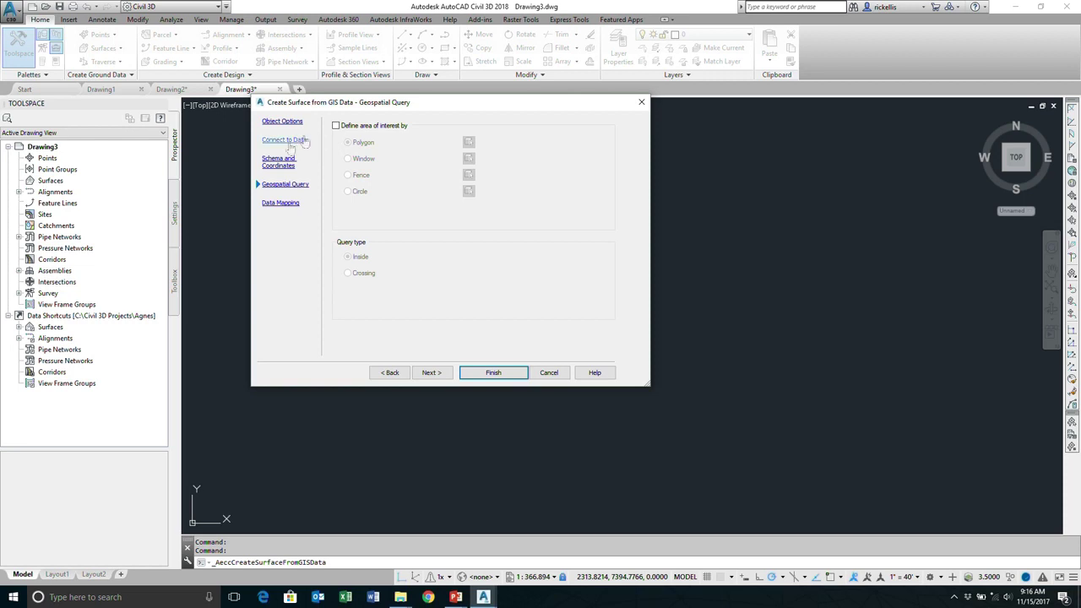
click(424, 373)
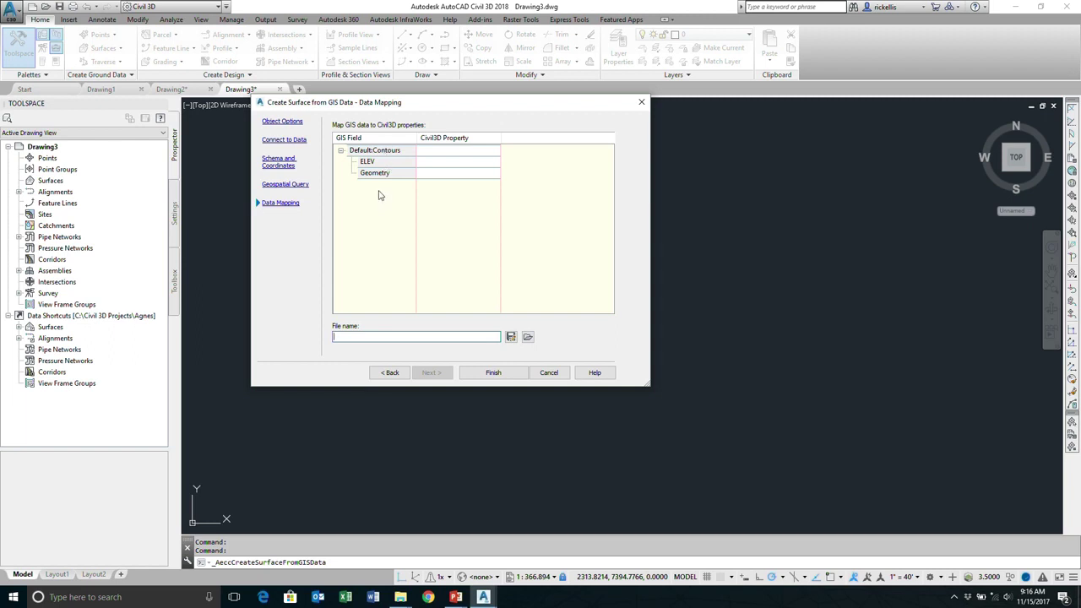
Step: Map the ELEV field to the Elevation property and finish building surface EG
click(433, 164)
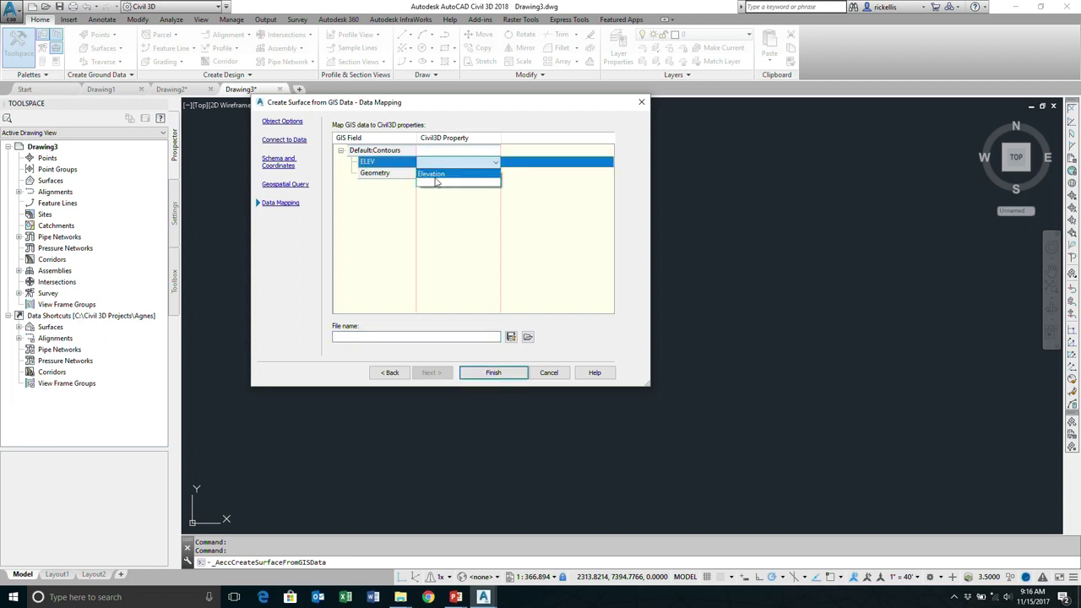
click(436, 175)
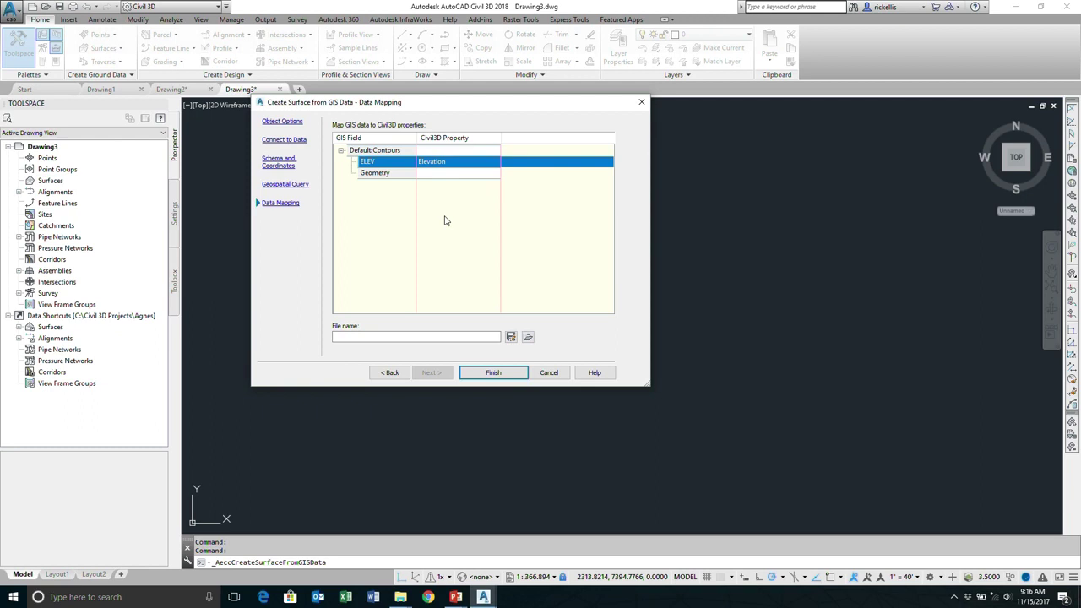
click(493, 373)
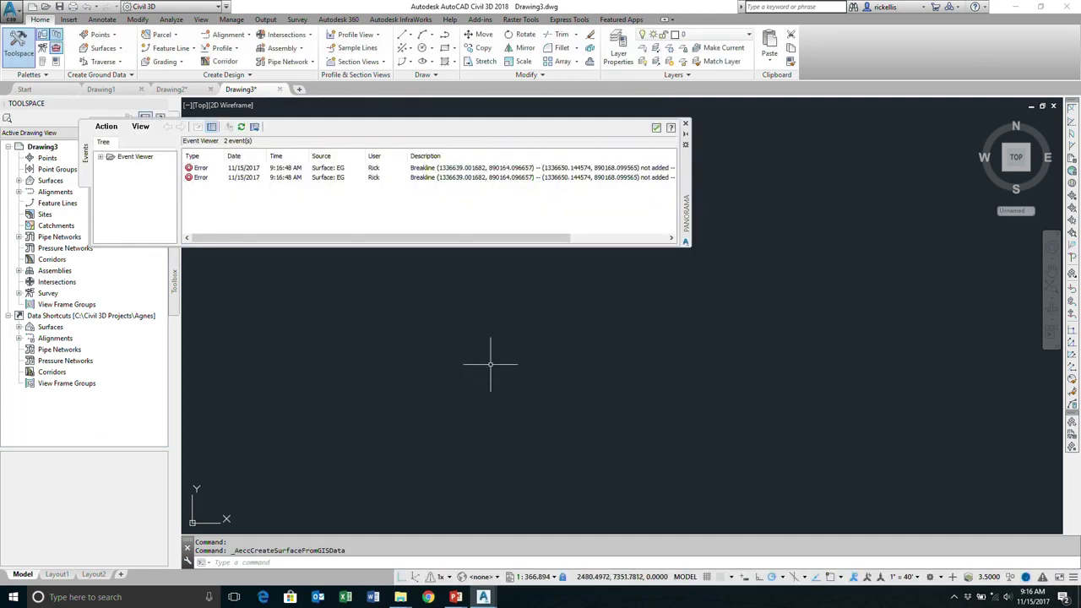
Step: Dismiss the Event Viewer errors and zoom extents (ZE) to show all contours
click(655, 128)
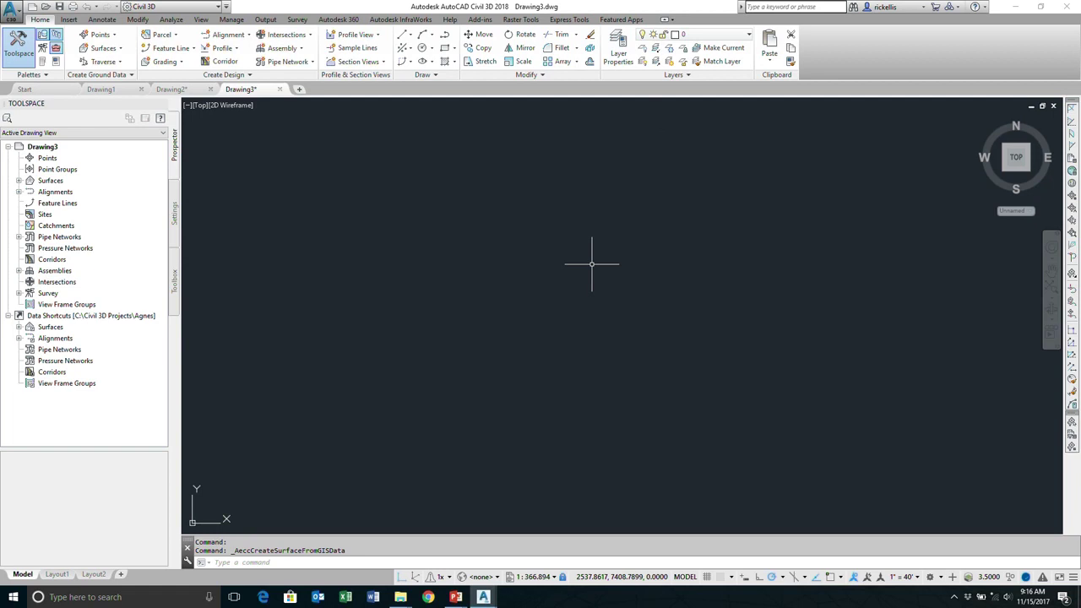
text(ze)
key(Return)
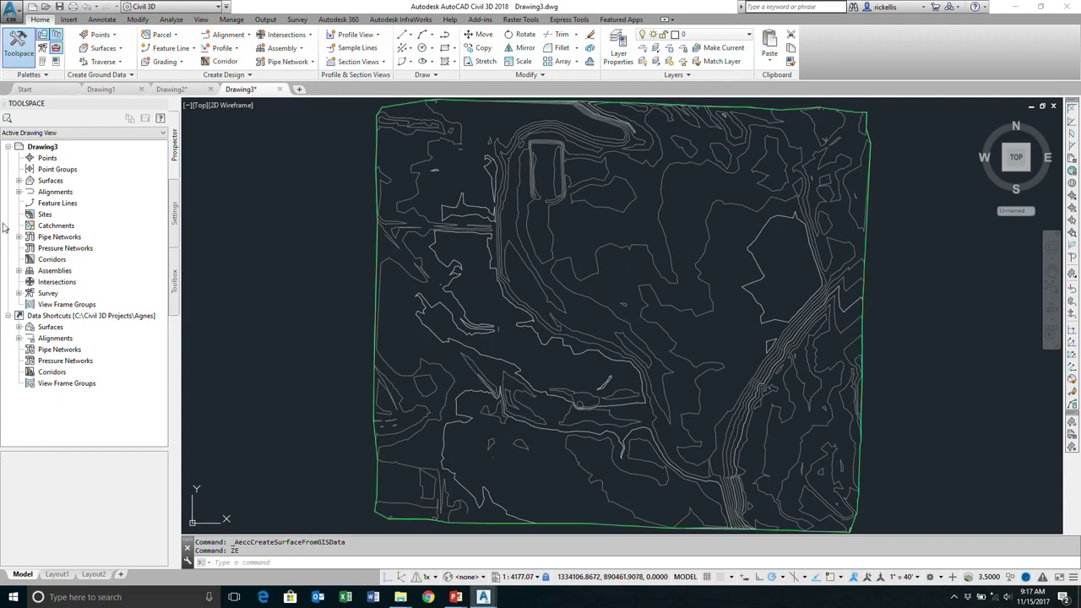
Step: Expand Surfaces > EG > Definition in Prospector to list its contents
click(18, 181)
click(29, 191)
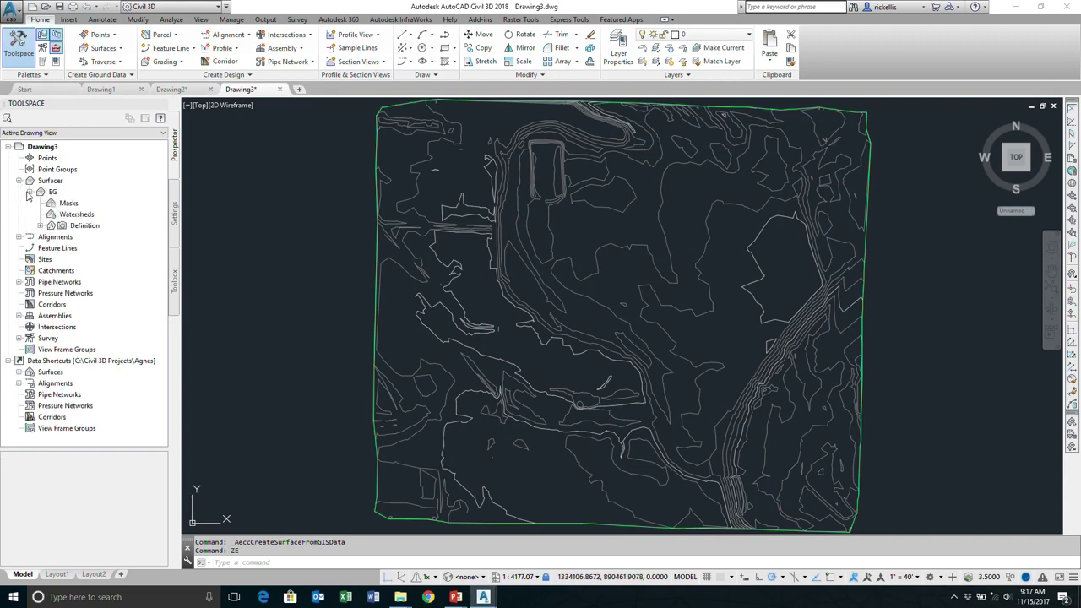
click(41, 226)
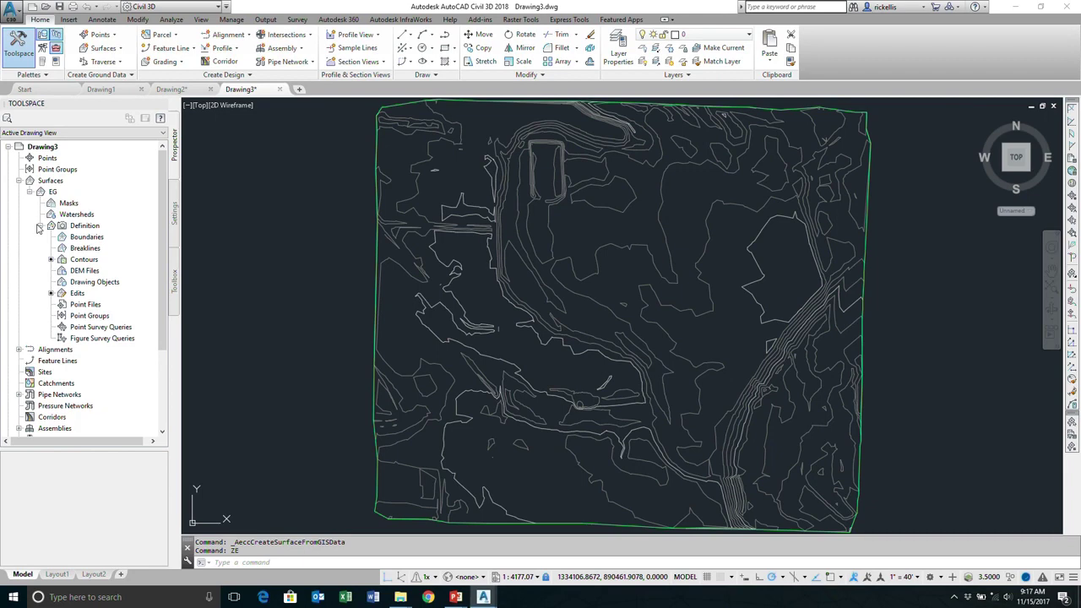
Step: Start the Import GIS Data wizard from the Insert tab's Import panel
click(68, 18)
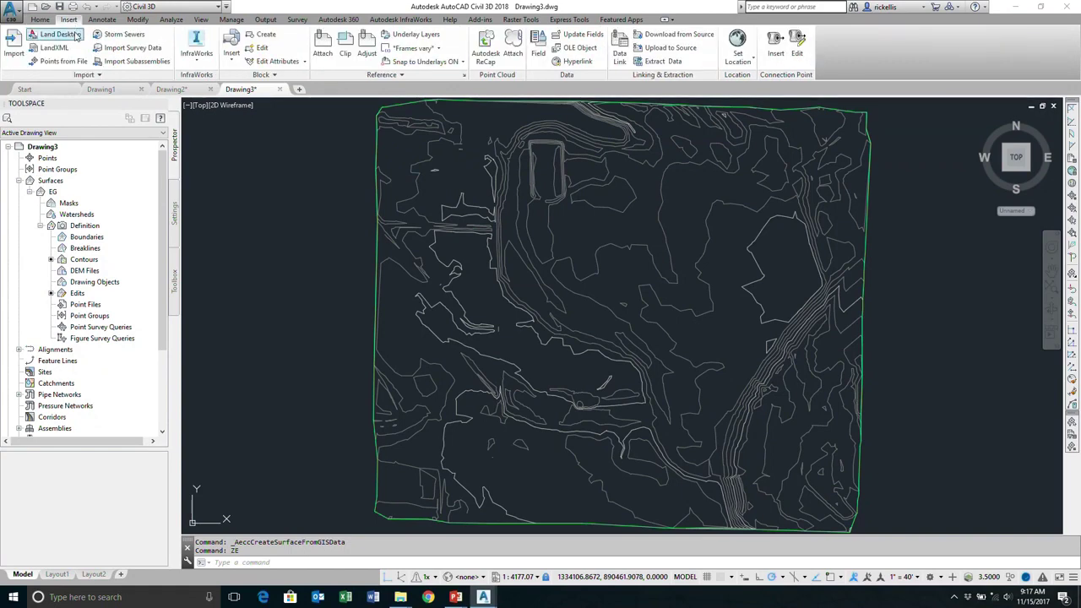
click(121, 75)
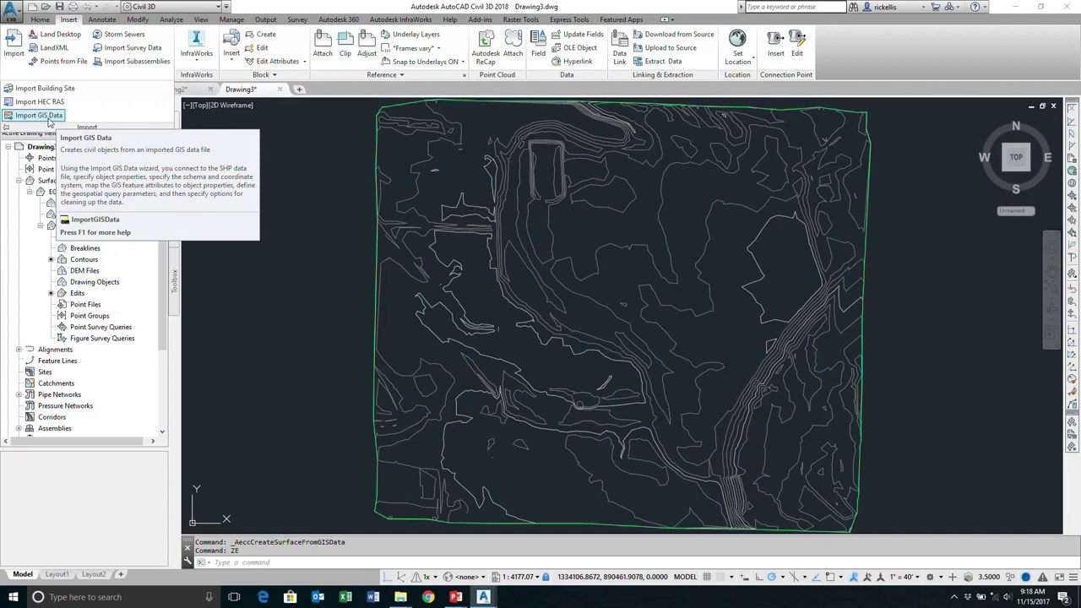
click(36, 121)
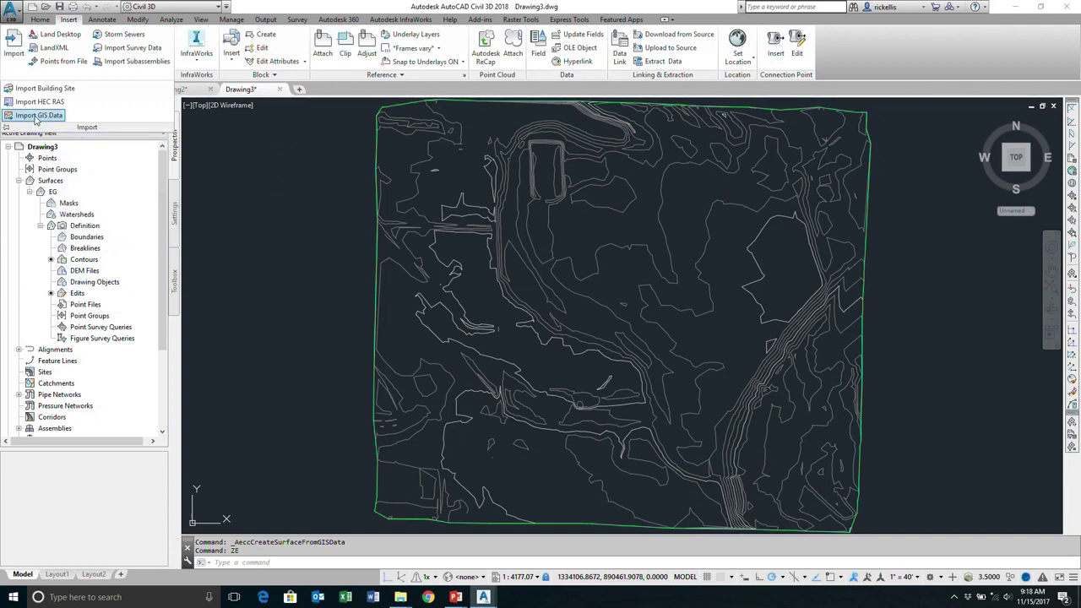
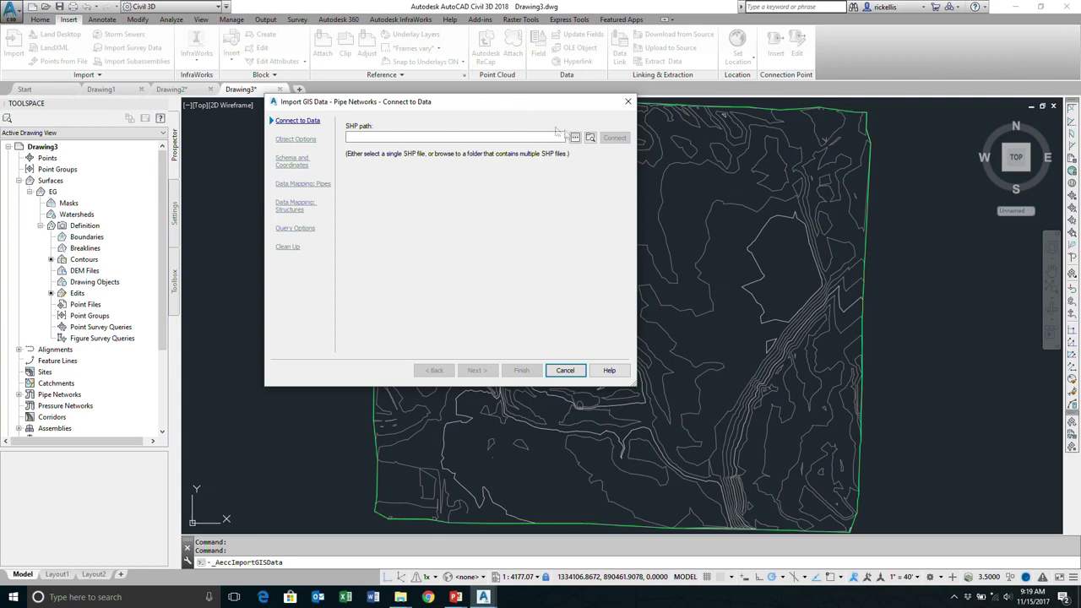
Step: Set the CI138254-L folder as the shapefile source and connect to it
click(590, 137)
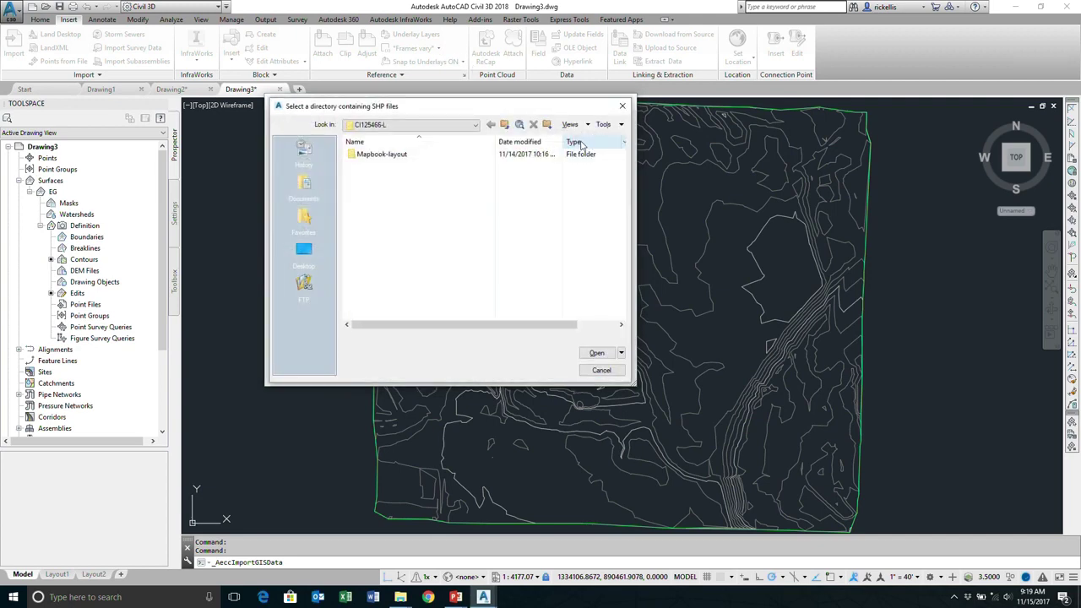
click(438, 131)
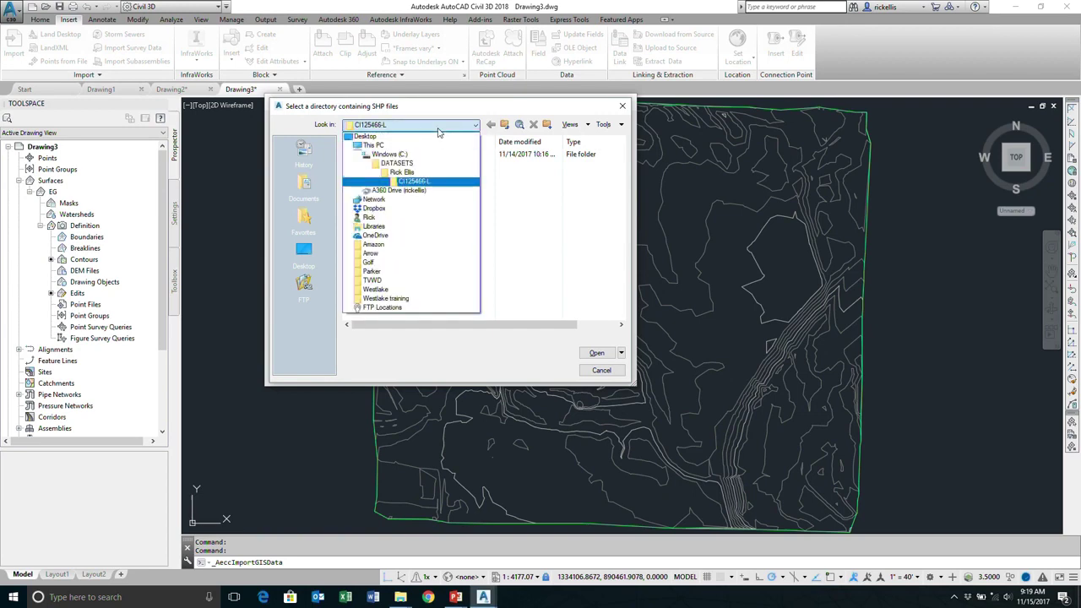
click(407, 172)
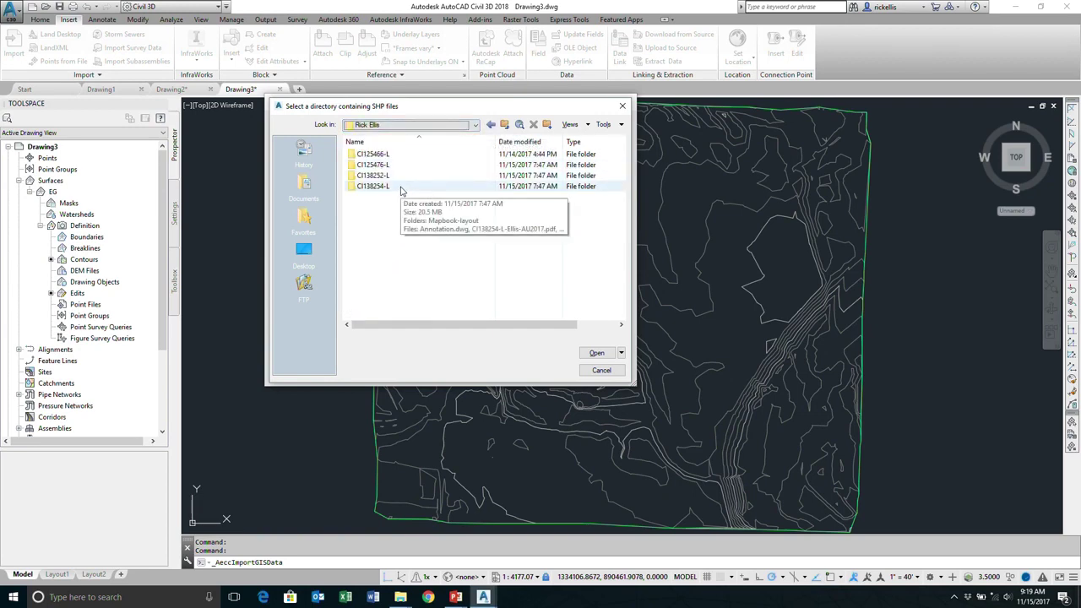
double_click(402, 187)
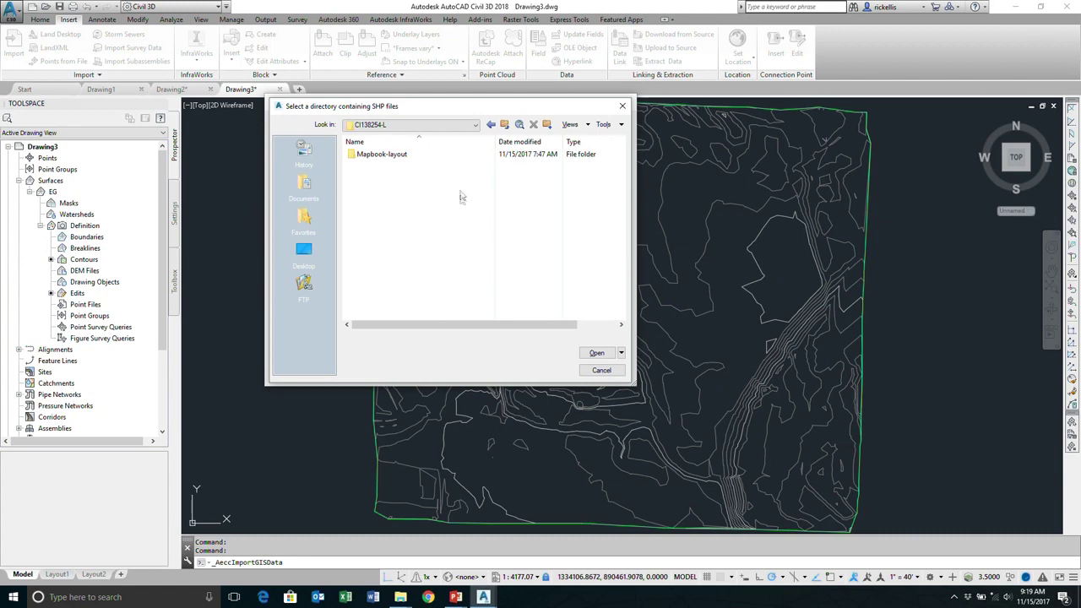
click(597, 354)
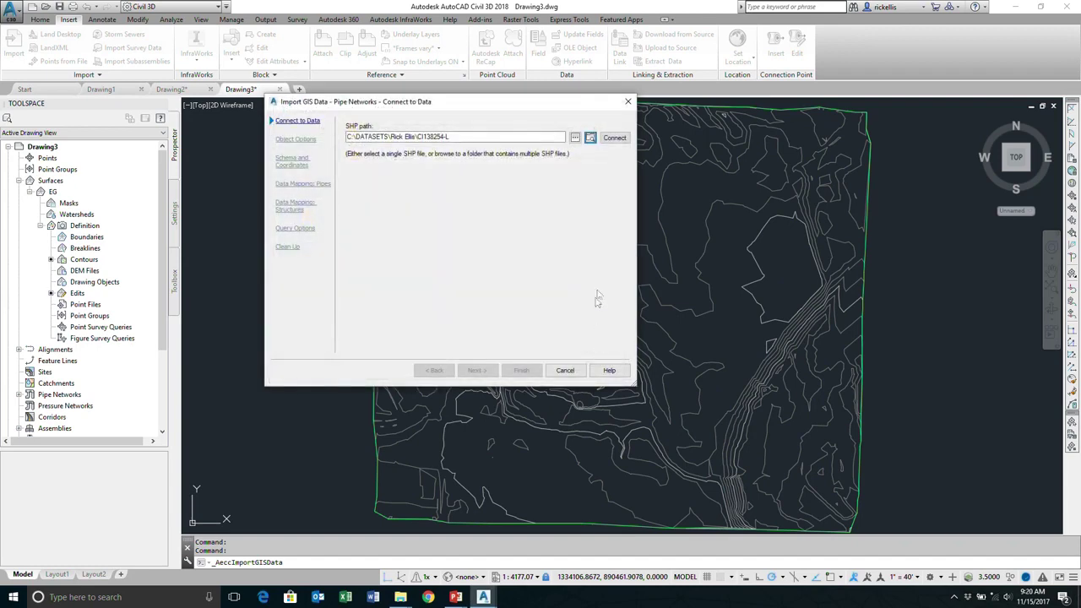
click(625, 139)
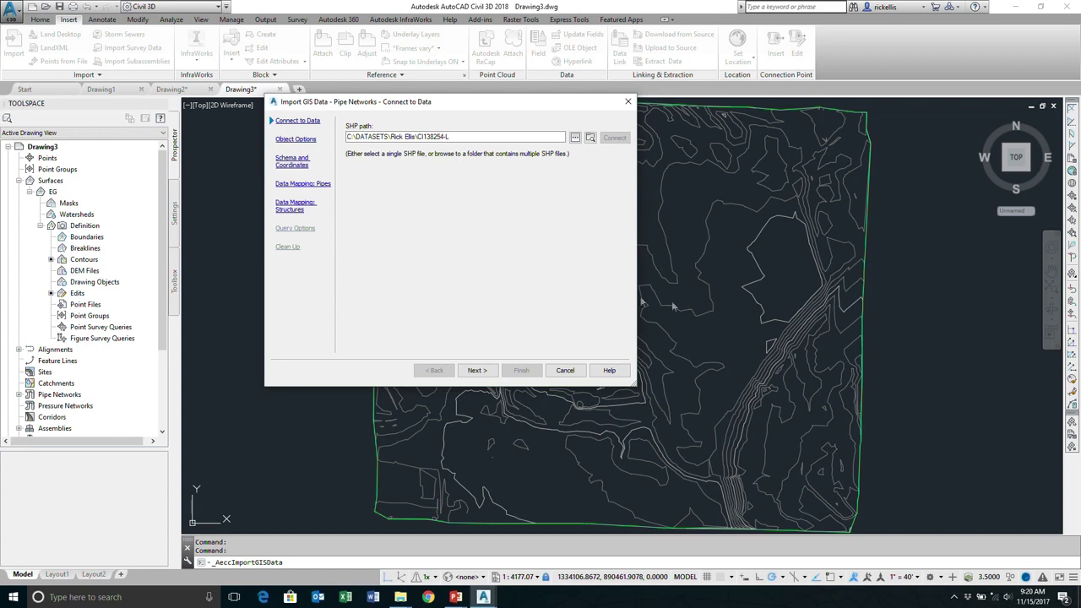
Step: Use Sanitary Sewer parts, EG surface, Data with Connected Pipes (Sanitary) and Length Description and Slope labels
click(477, 372)
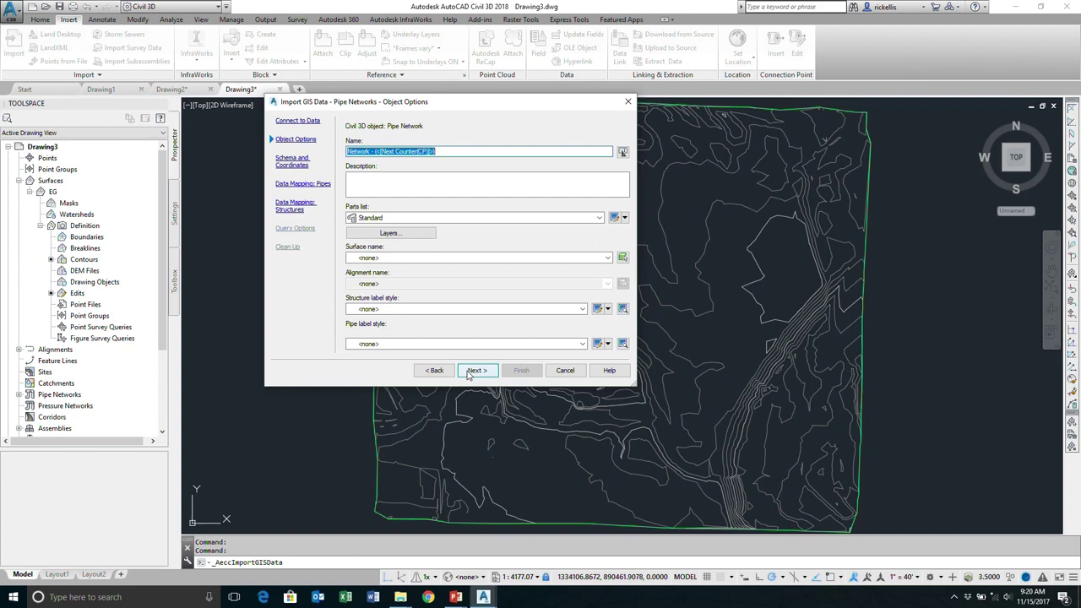
click(431, 220)
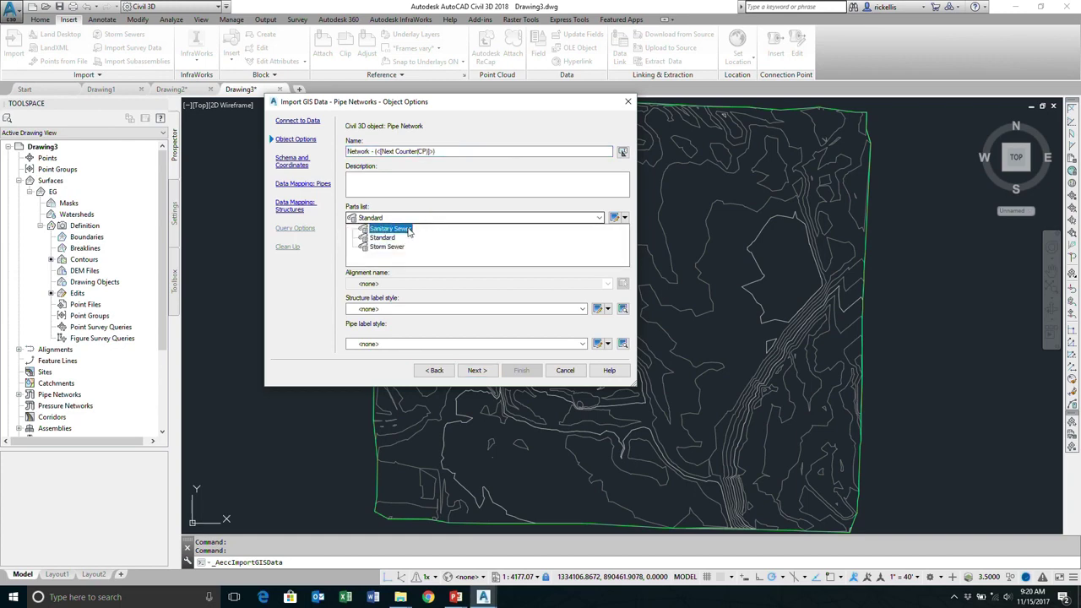
click(408, 230)
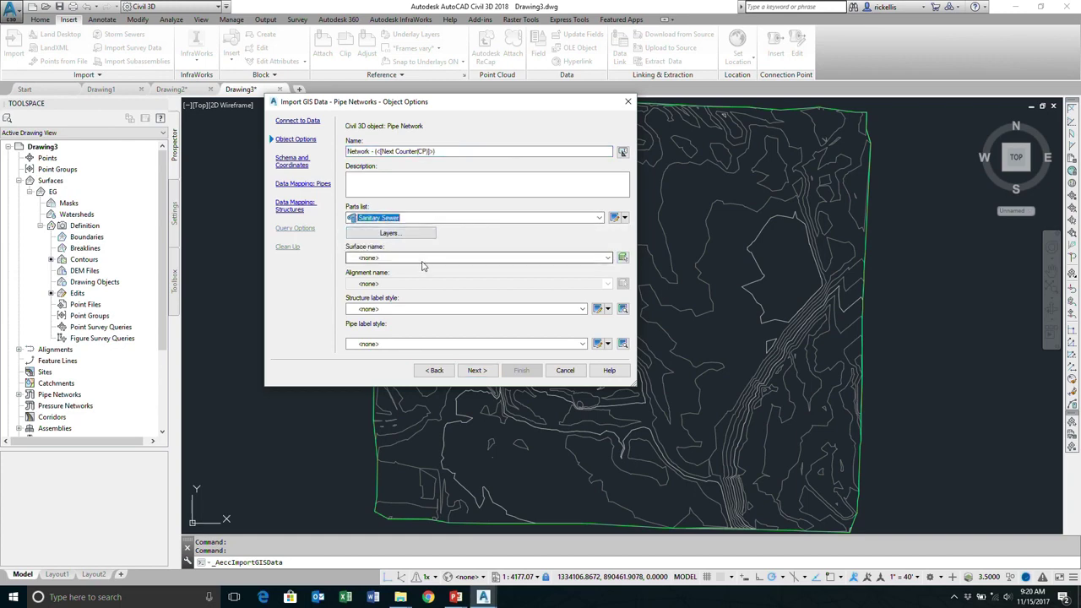
click(427, 259)
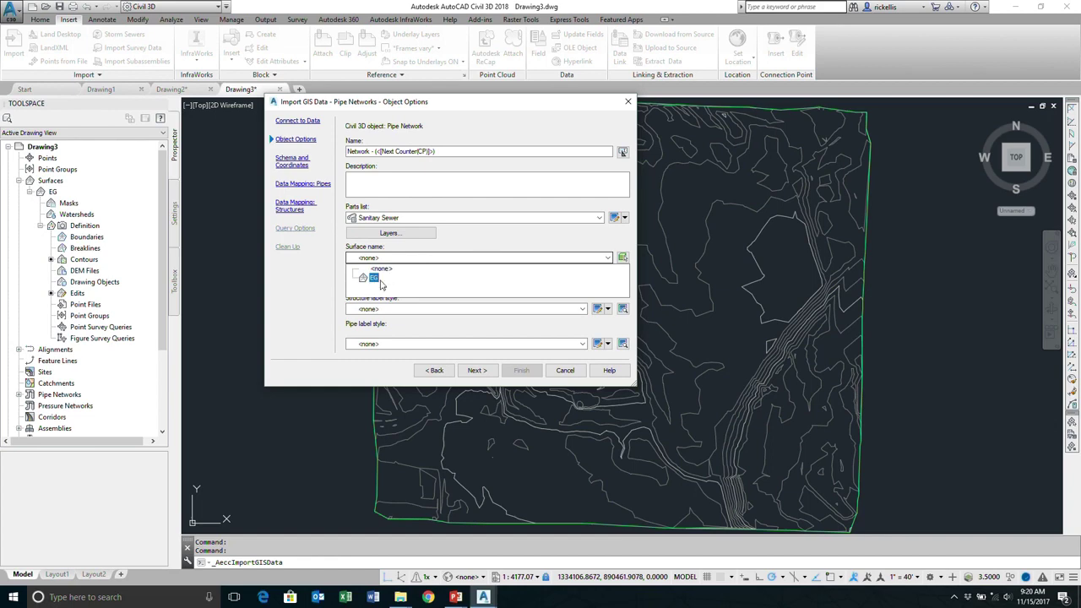
click(374, 277)
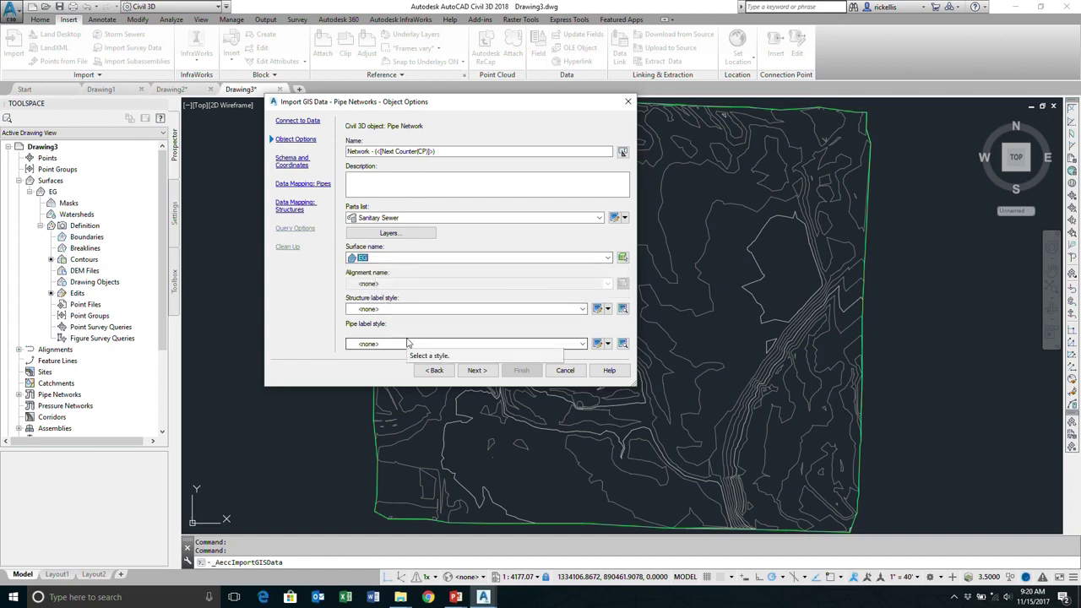
click(388, 310)
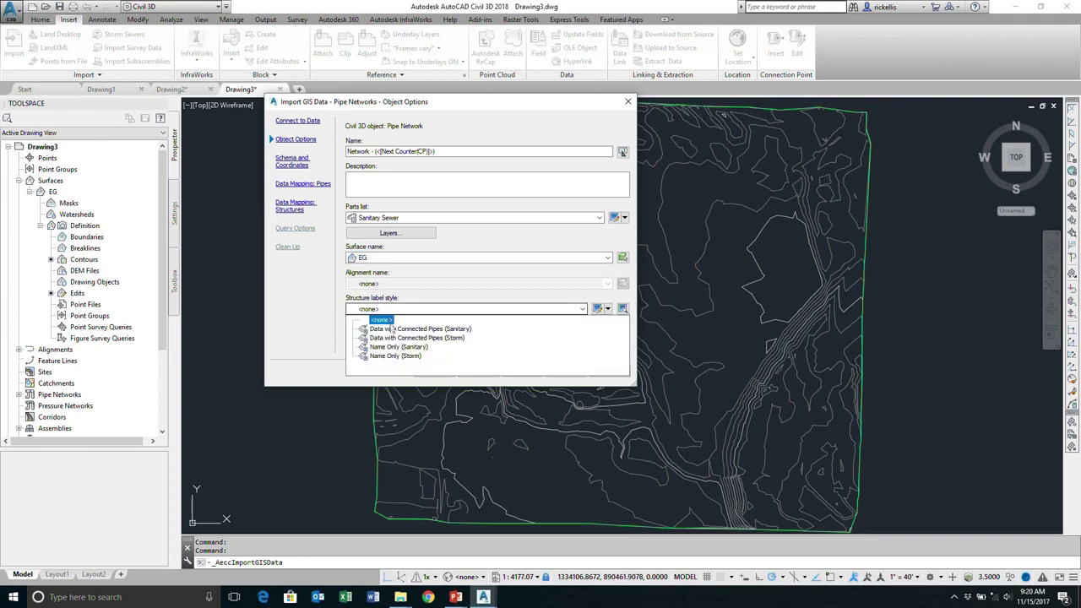
click(395, 329)
click(397, 344)
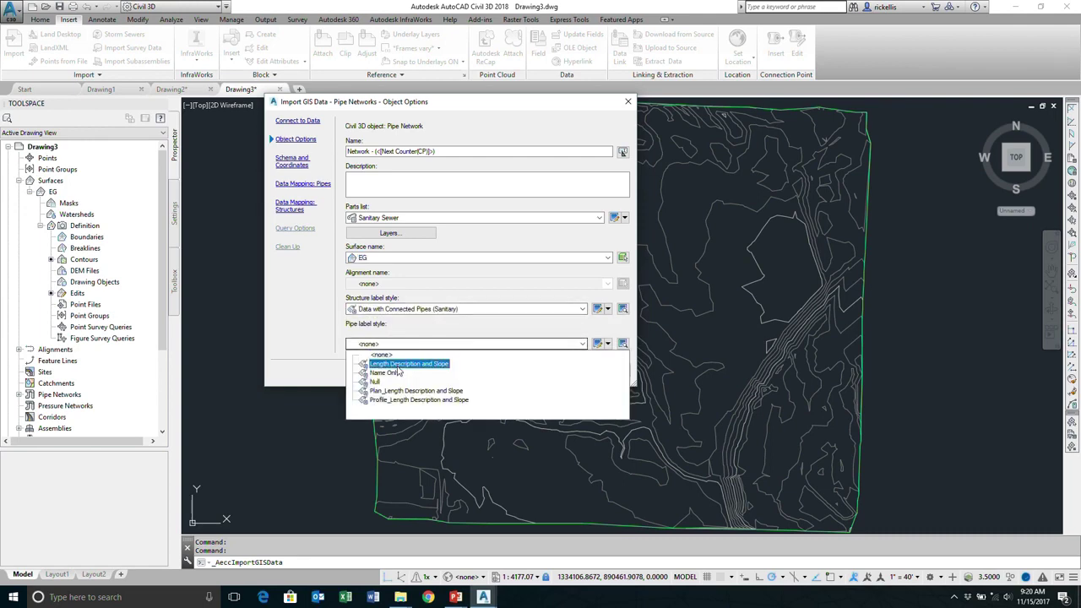
click(399, 364)
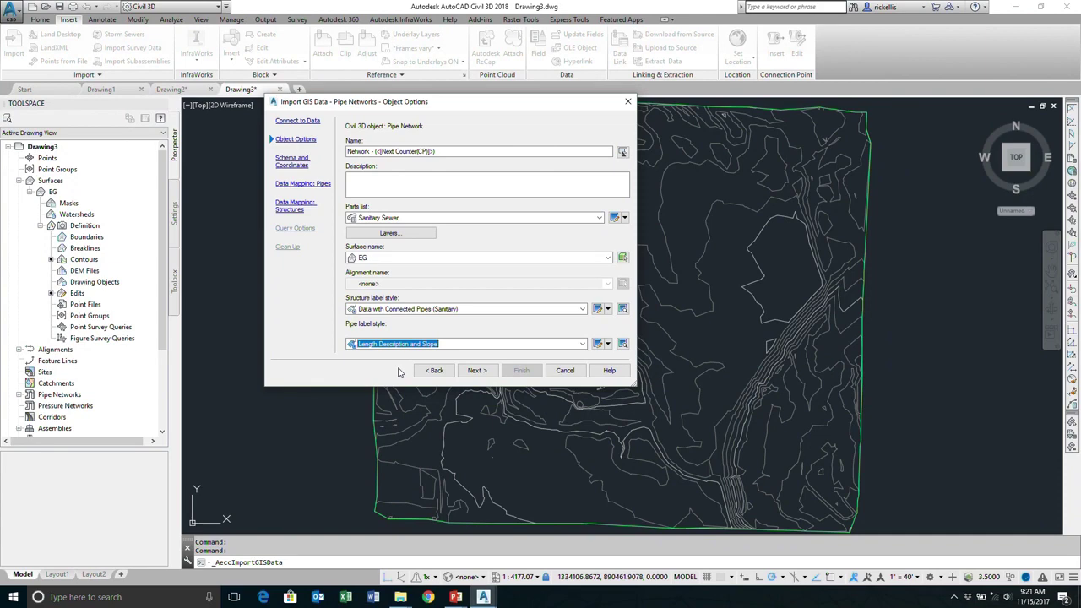
Step: Advance through Schema and Coordinates to the Data Mapping: Pipes step
click(477, 372)
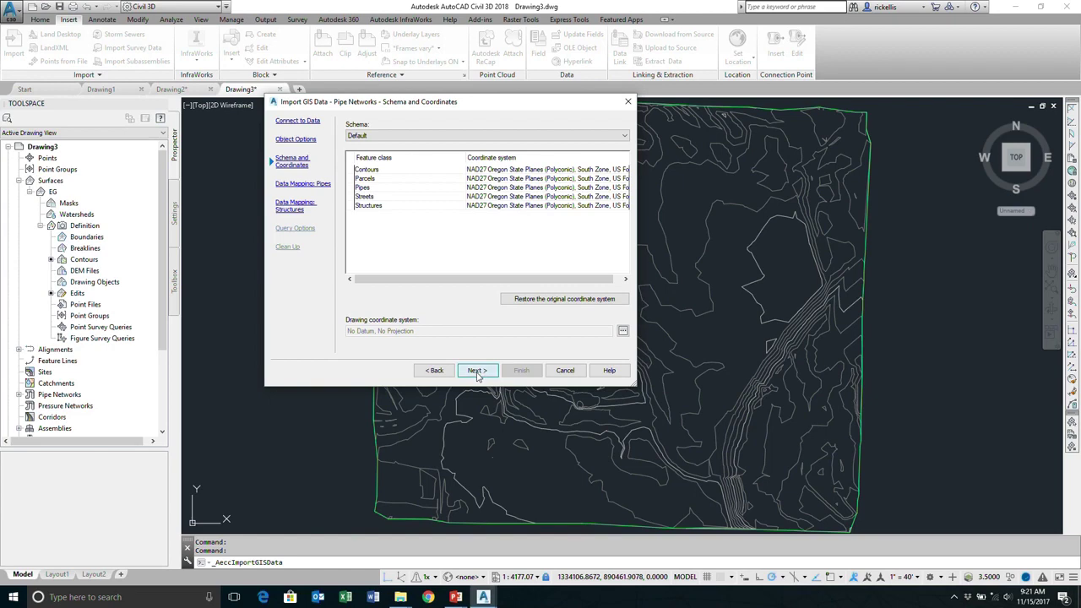
click(477, 370)
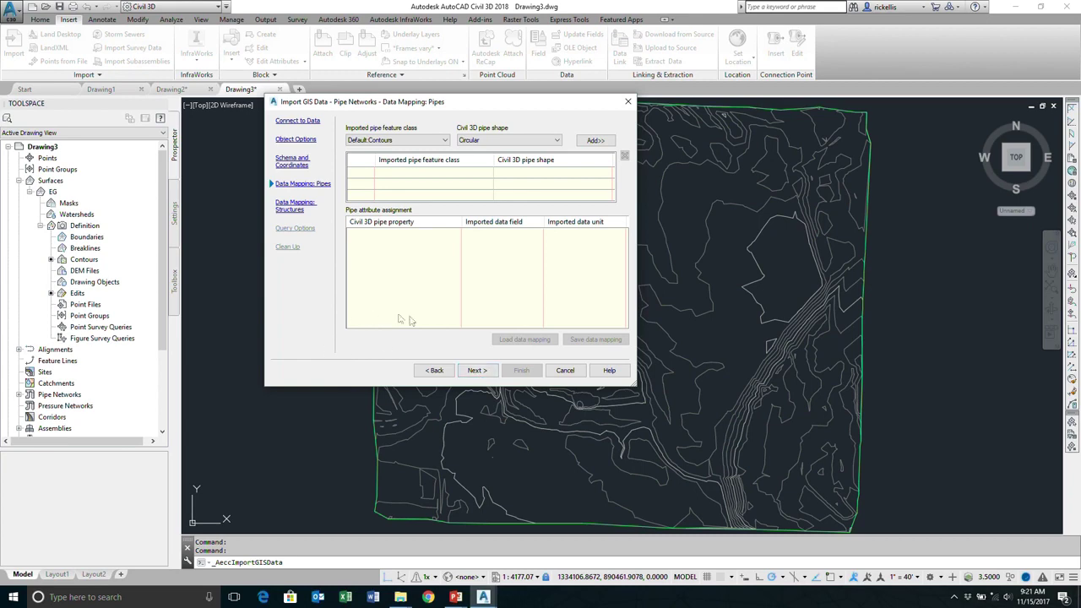
Step: Choose Default Pipes as the imported pipe feature class with Circular shape
click(403, 141)
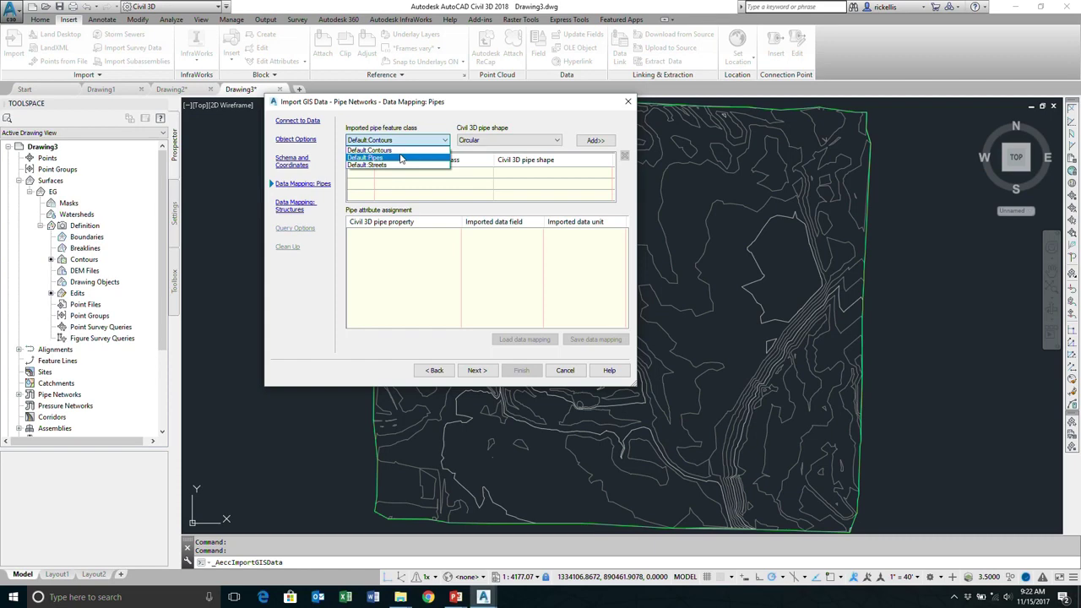
click(401, 158)
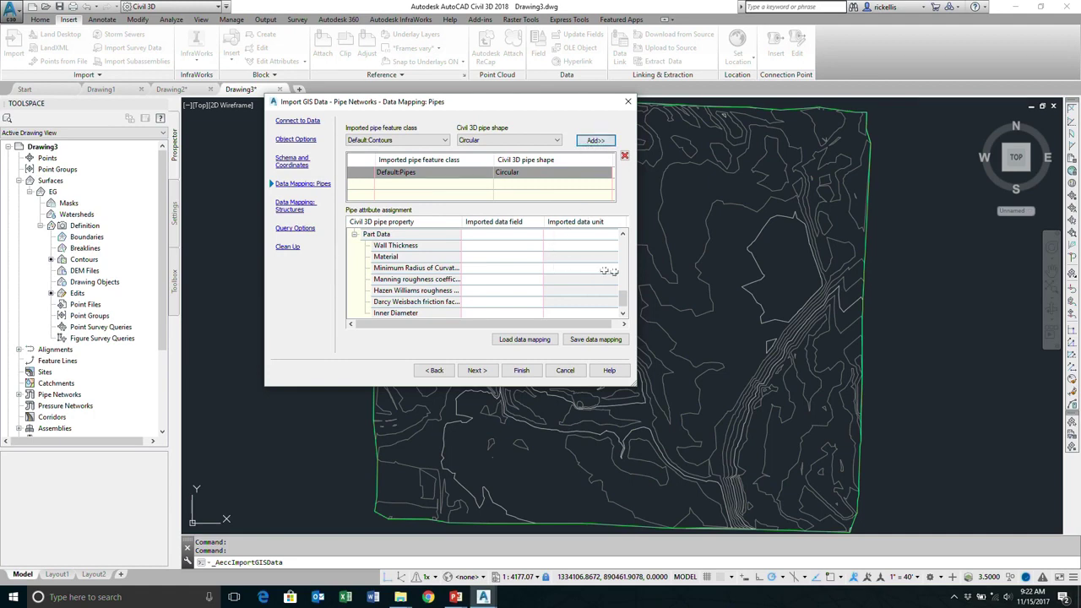
drag(621, 302, 630, 243)
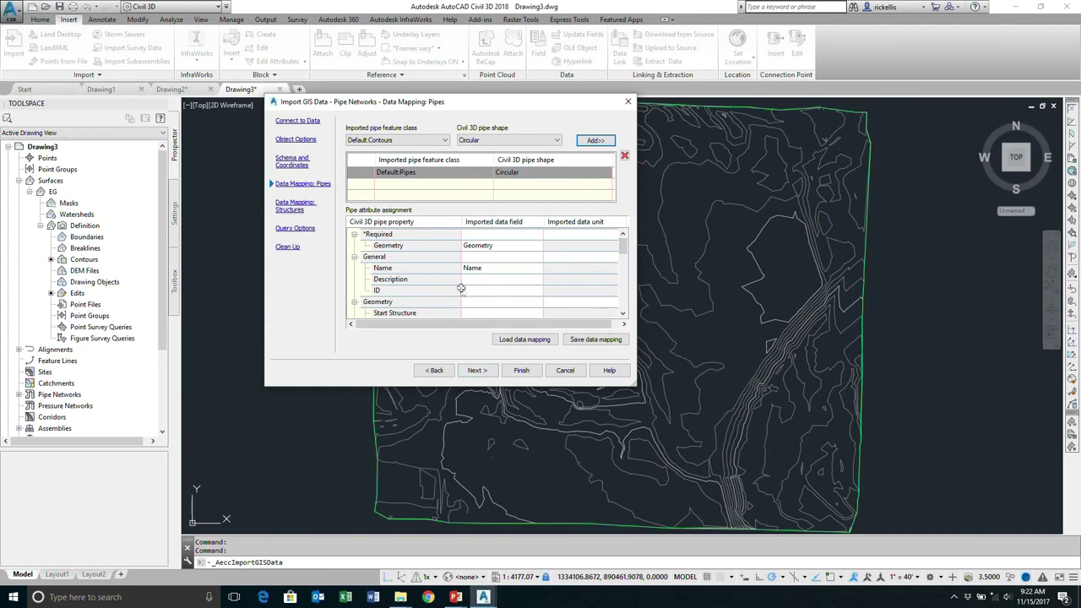
Step: Map Start/End Structure to StructStart/StructEnd and Start/End Invert to StartInvert/EndInvert
click(622, 314)
click(622, 314)
click(622, 314)
click(622, 314)
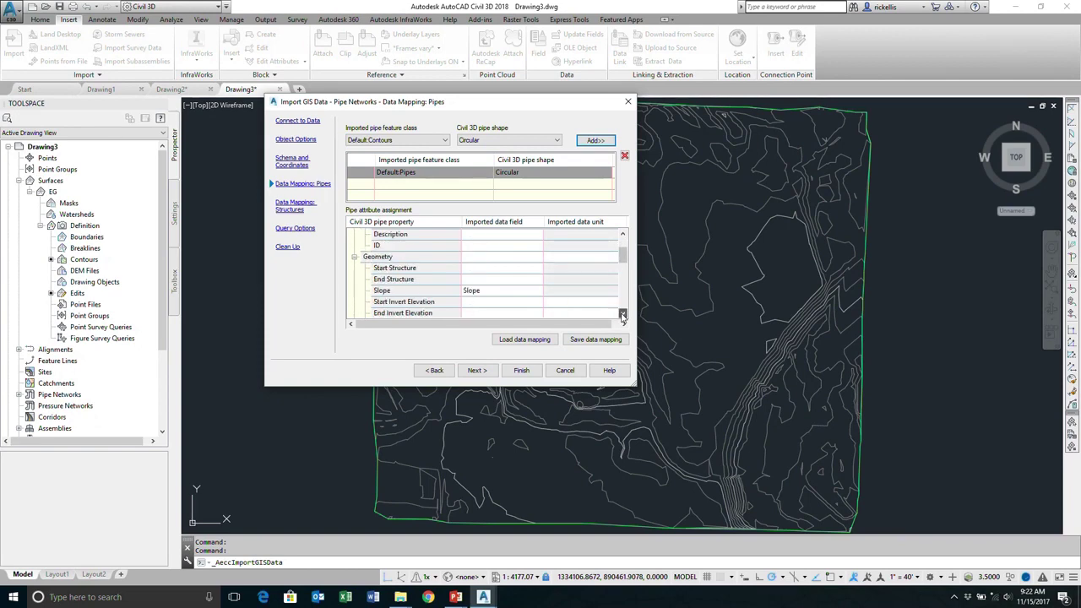
click(491, 267)
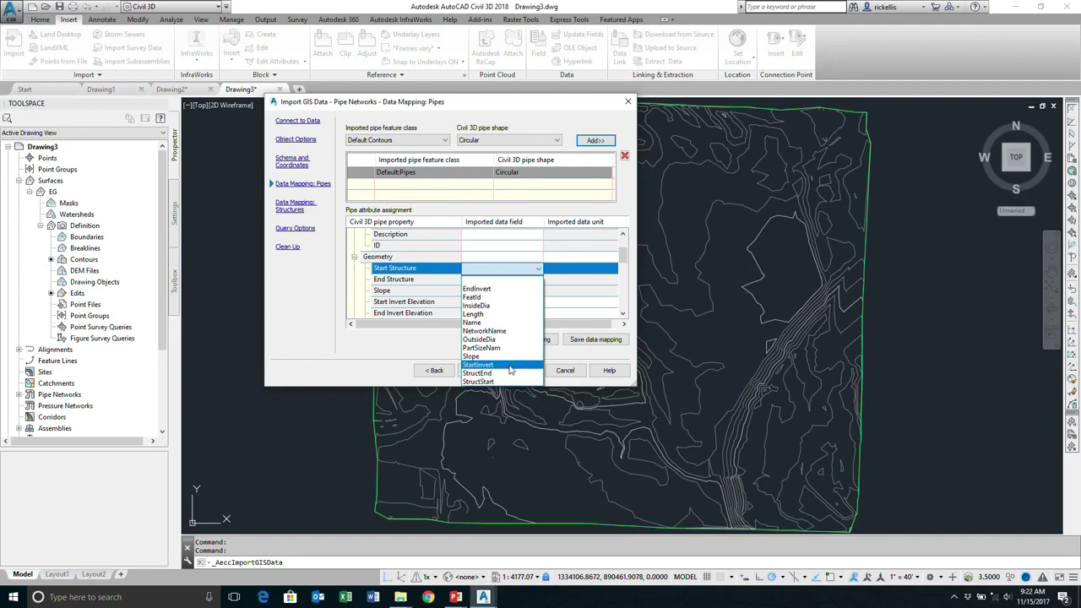
click(509, 382)
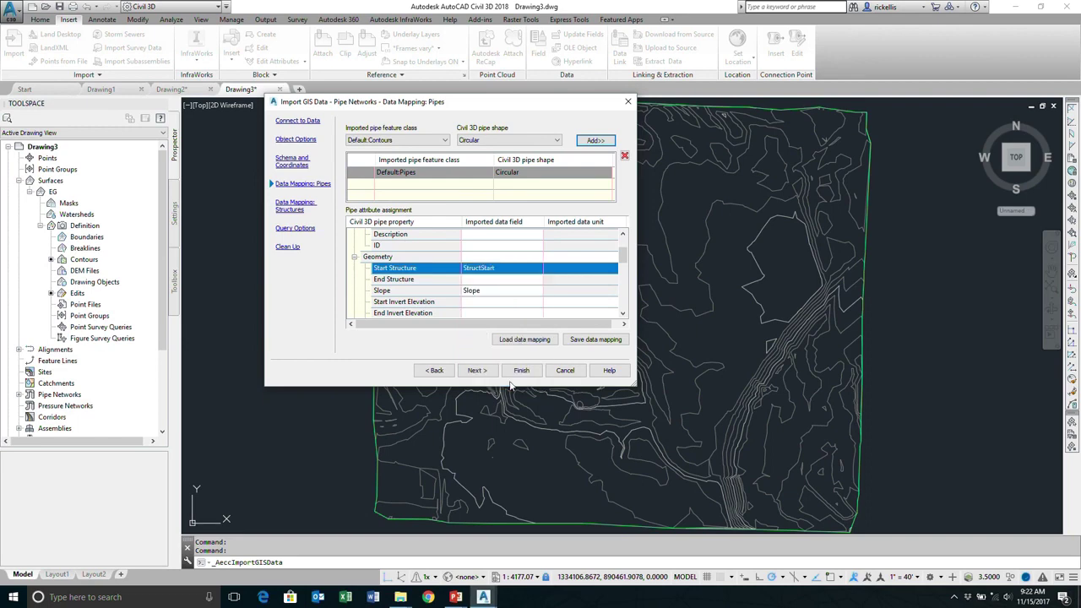
click(477, 279)
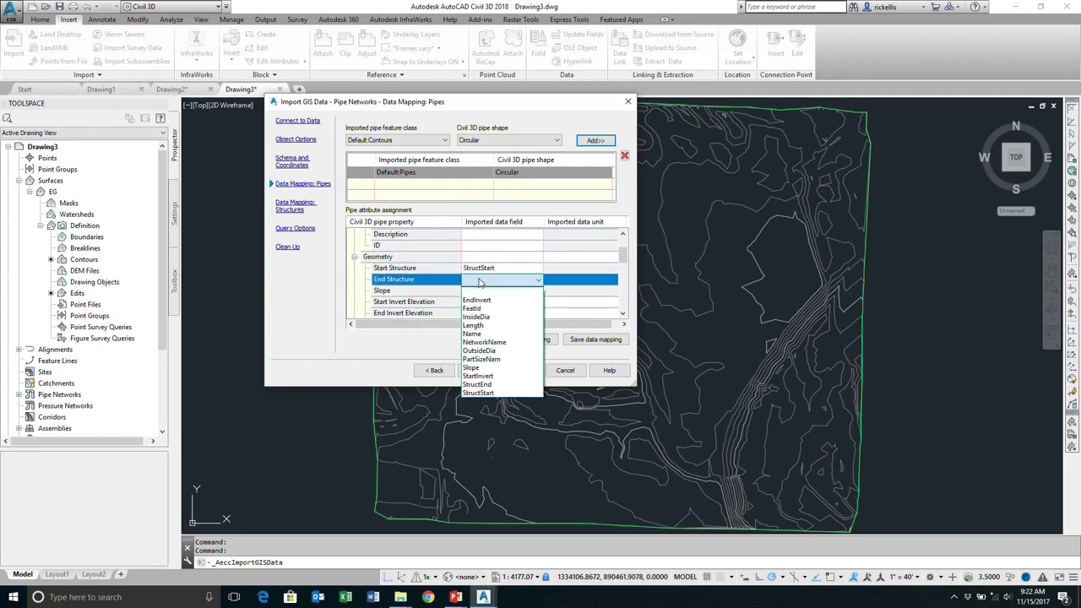
click(506, 384)
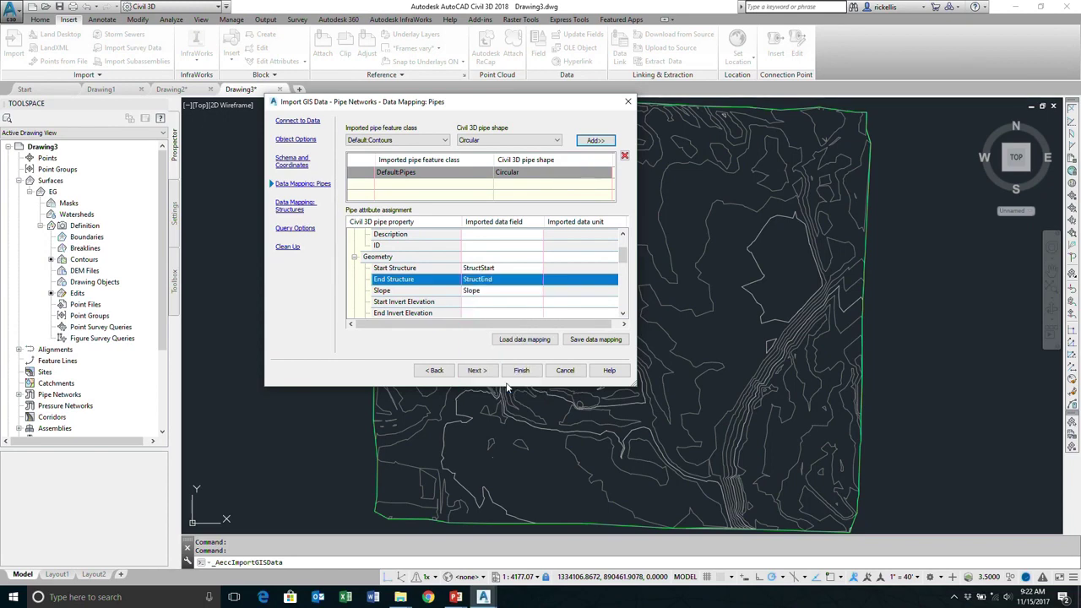
click(479, 303)
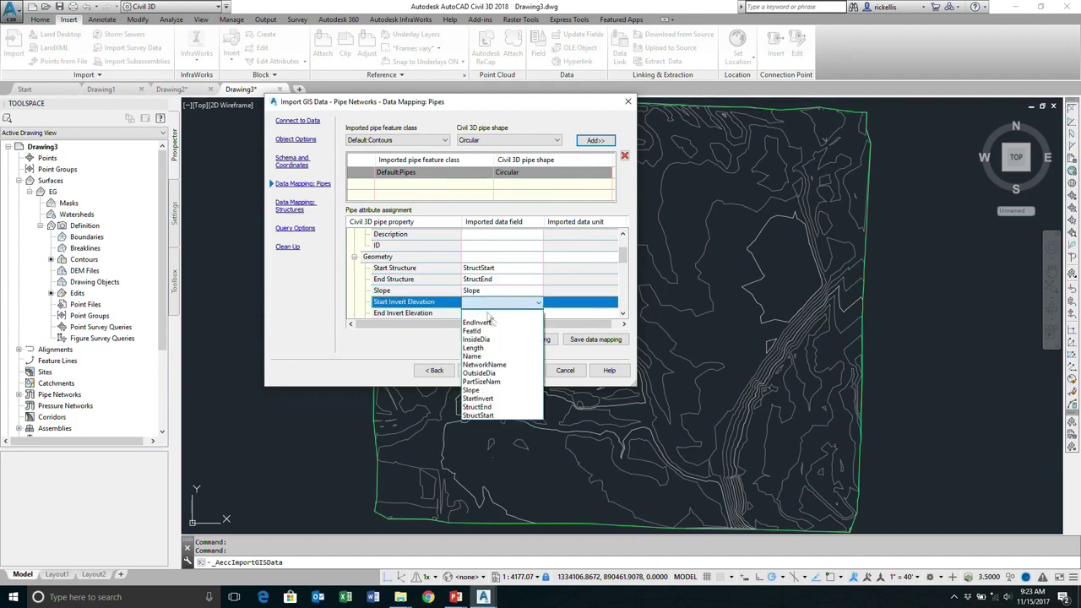
click(510, 399)
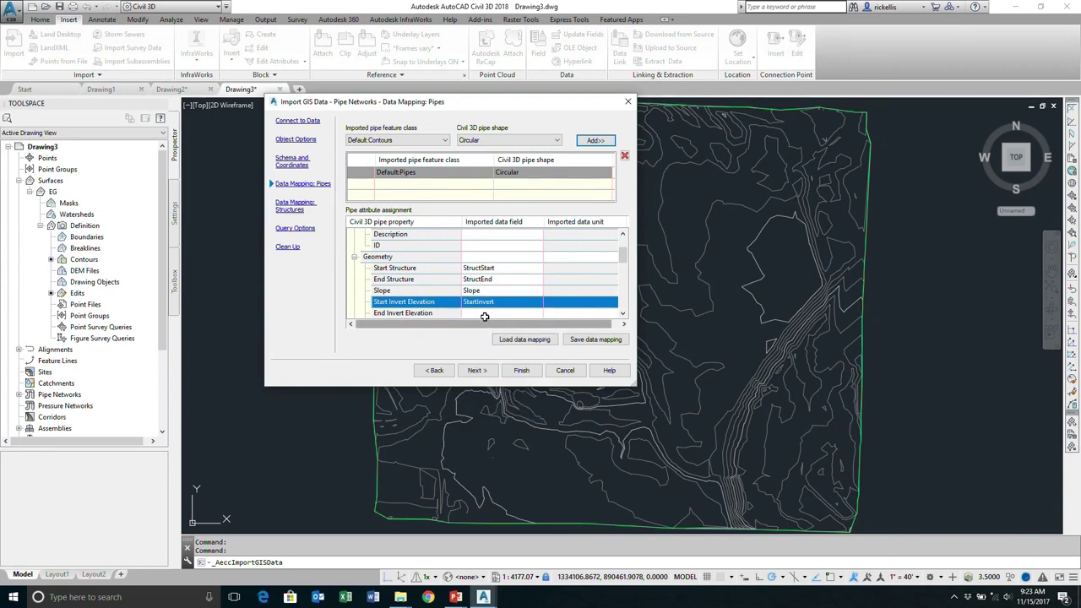
click(484, 315)
click(490, 335)
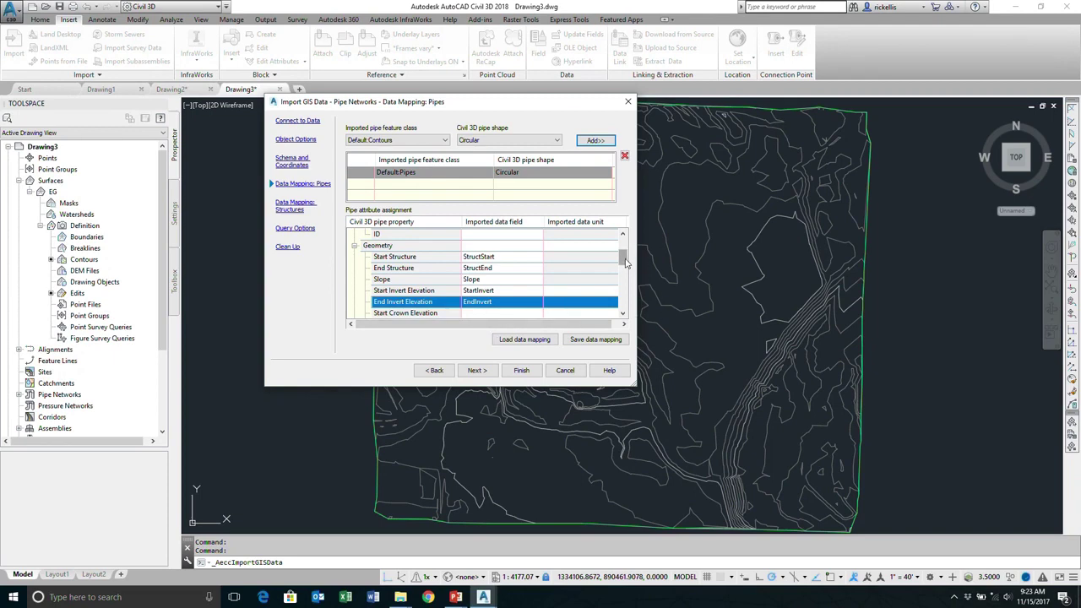
Step: Map Inner Diameter to InsideDia and advance to structure data mapping
scroll(626, 268, down, 1)
drag(626, 268, 627, 285)
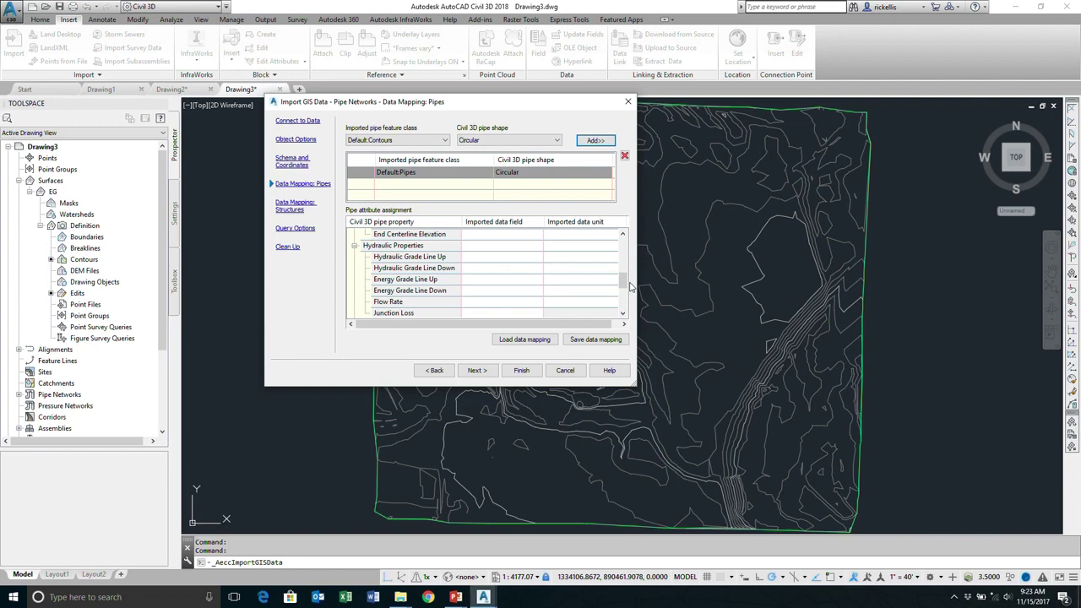
drag(627, 286, 627, 311)
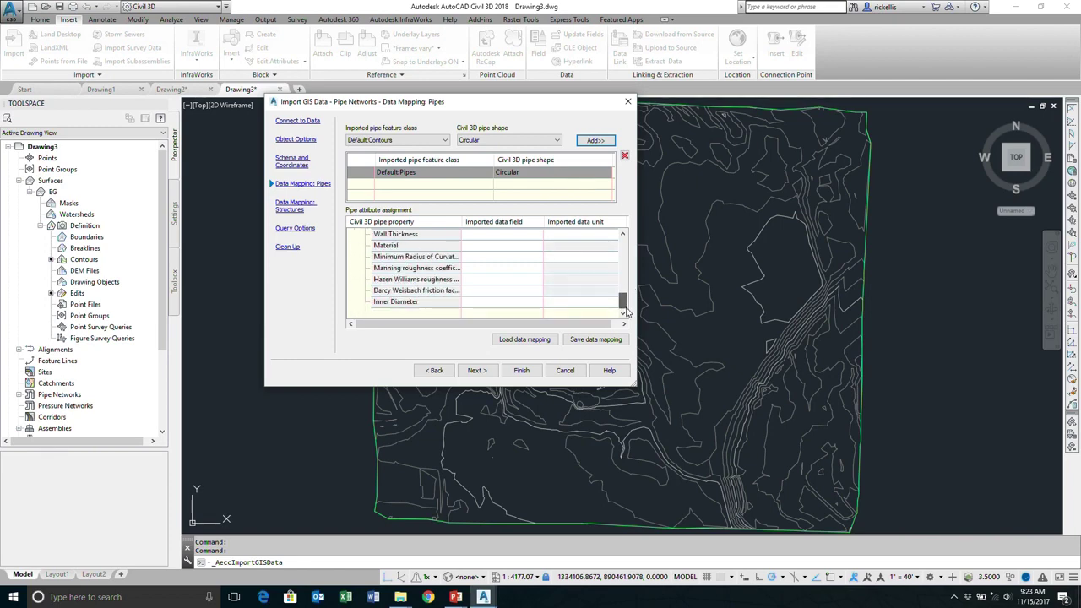
click(517, 302)
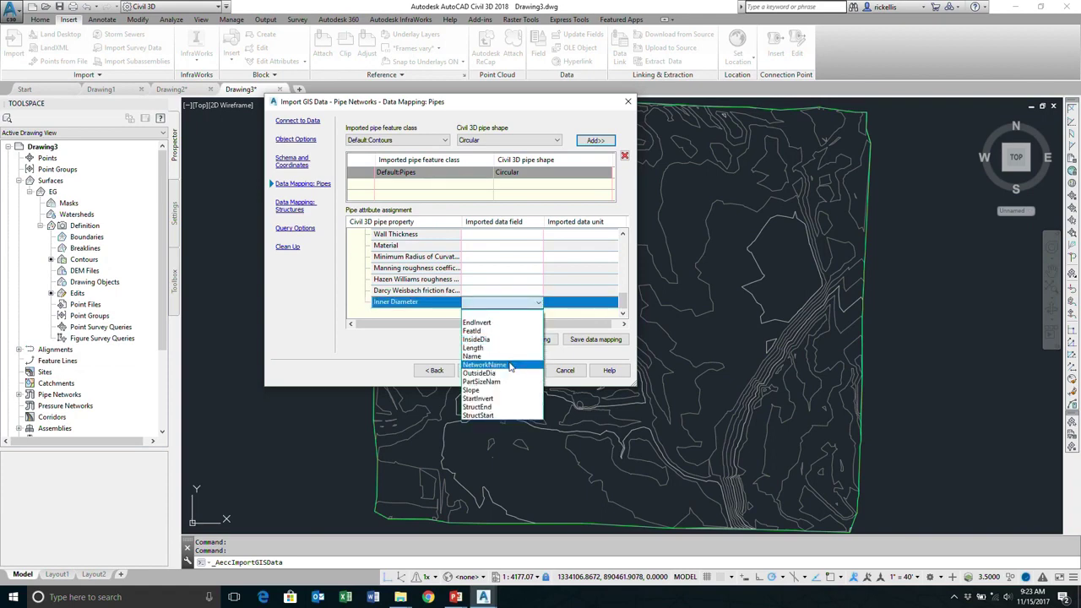
click(509, 339)
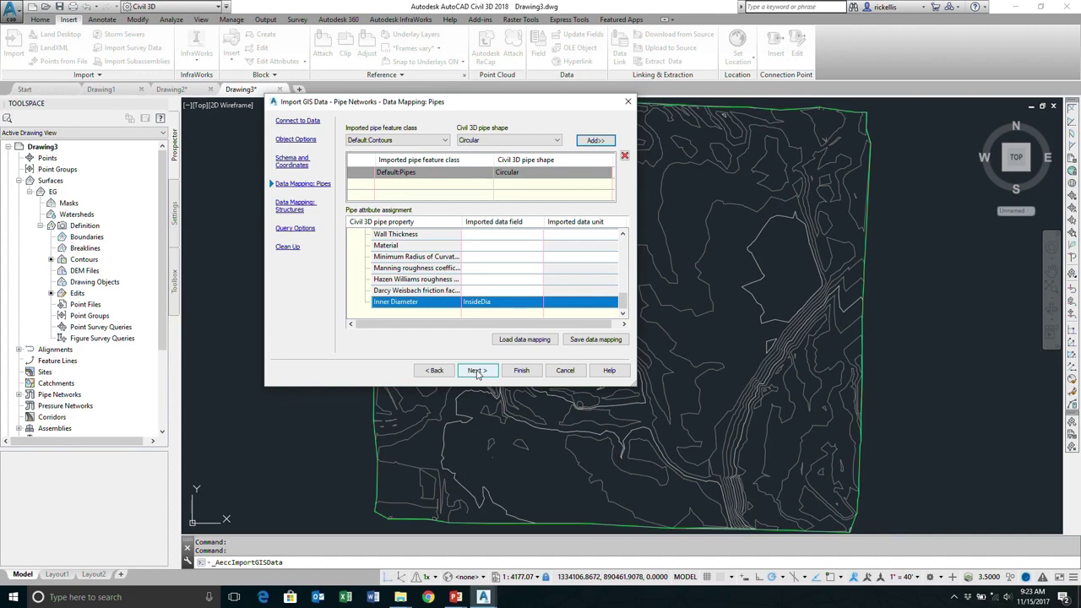
click(477, 372)
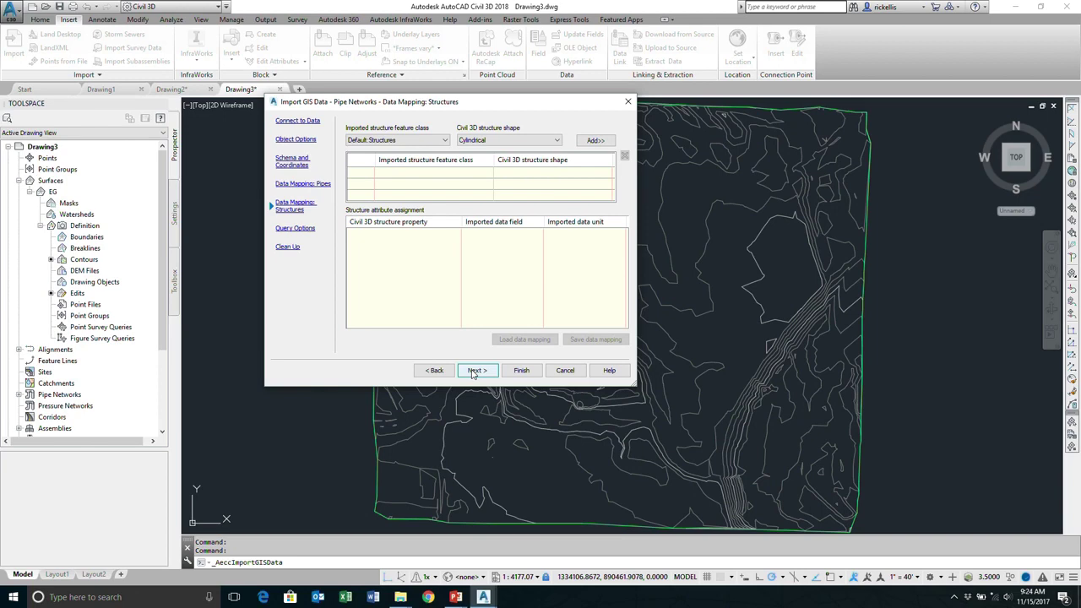
Step: Add the Default:Structures feature class with Cylindrical shape
click(396, 141)
click(395, 143)
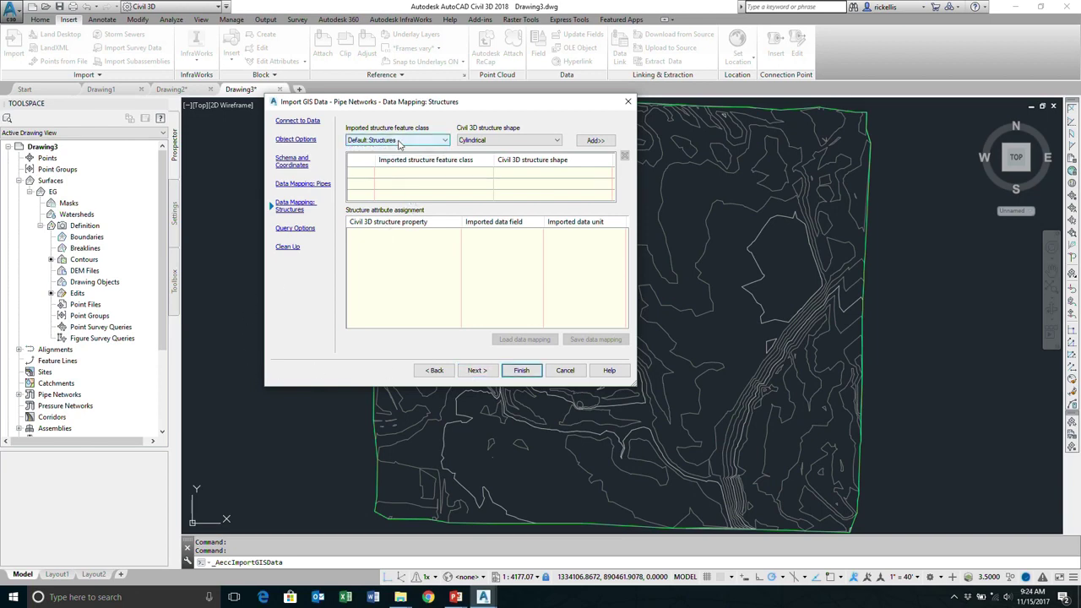
click(492, 141)
click(492, 142)
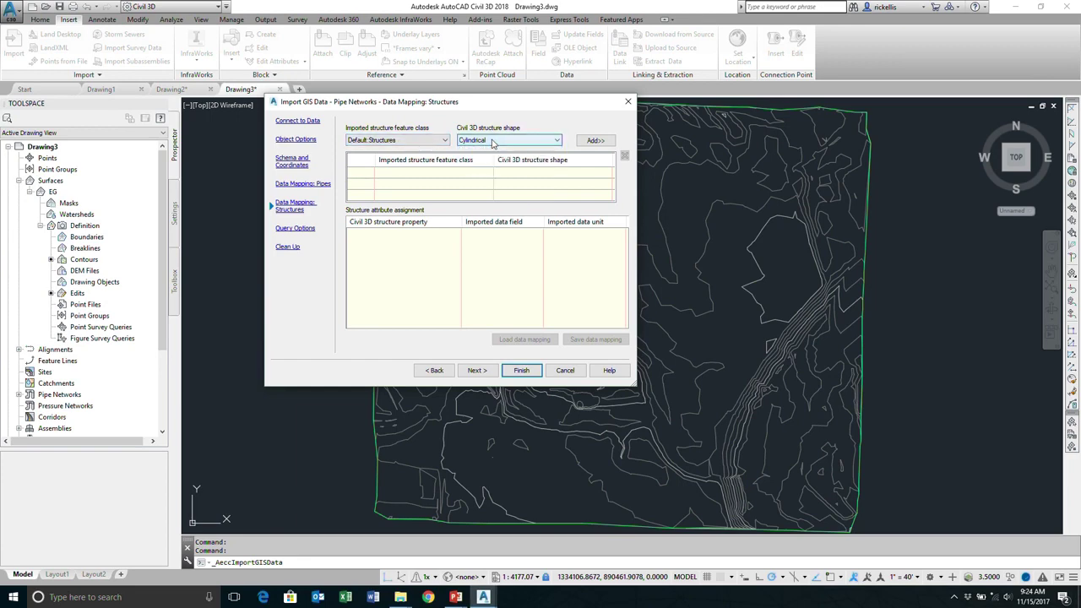
click(595, 140)
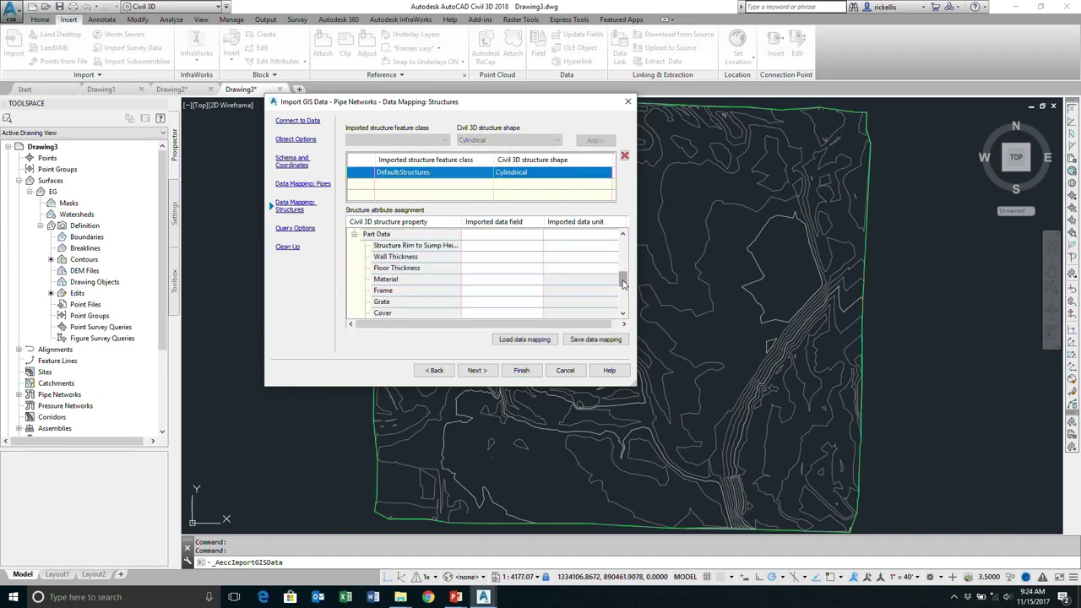
Step: Map Rim Elevation to RimElev and Sump Elevation to SumpElev, then continue
drag(622, 283, 623, 245)
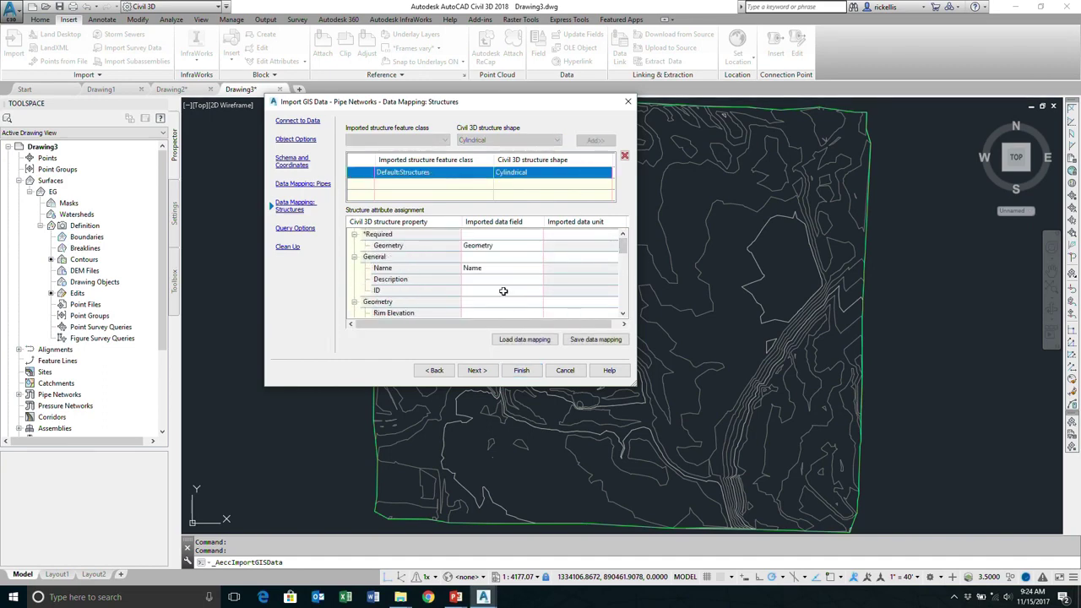
double_click(622, 314)
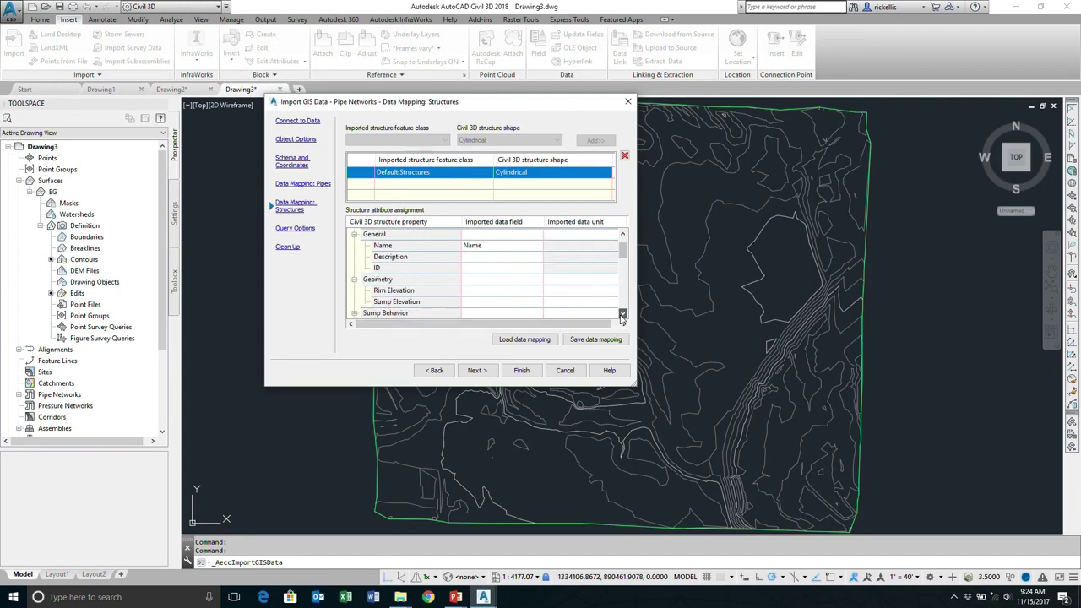
click(622, 313)
click(498, 284)
click(495, 284)
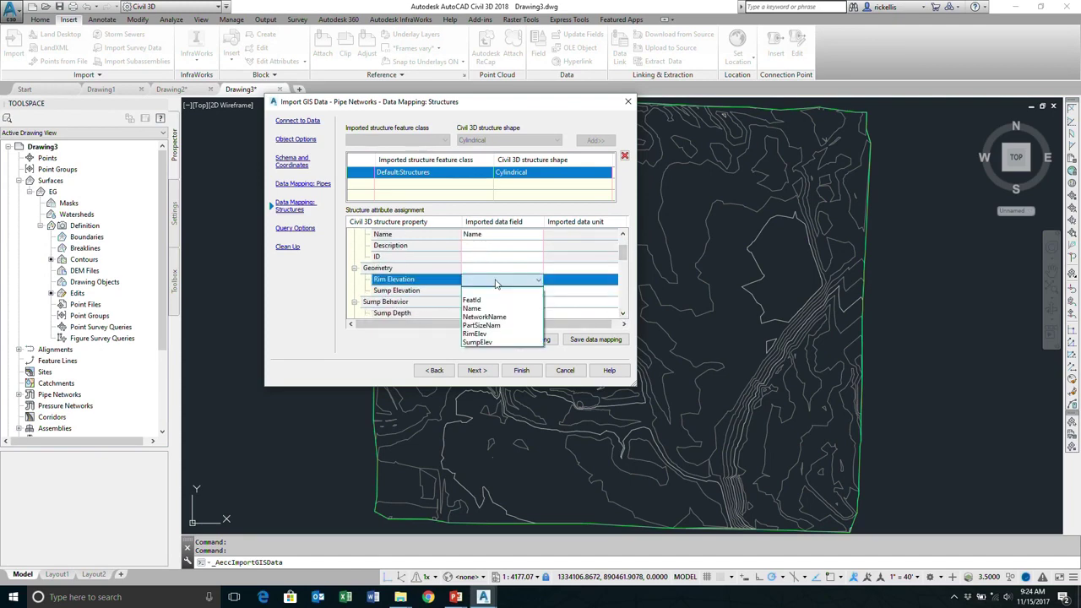
click(509, 335)
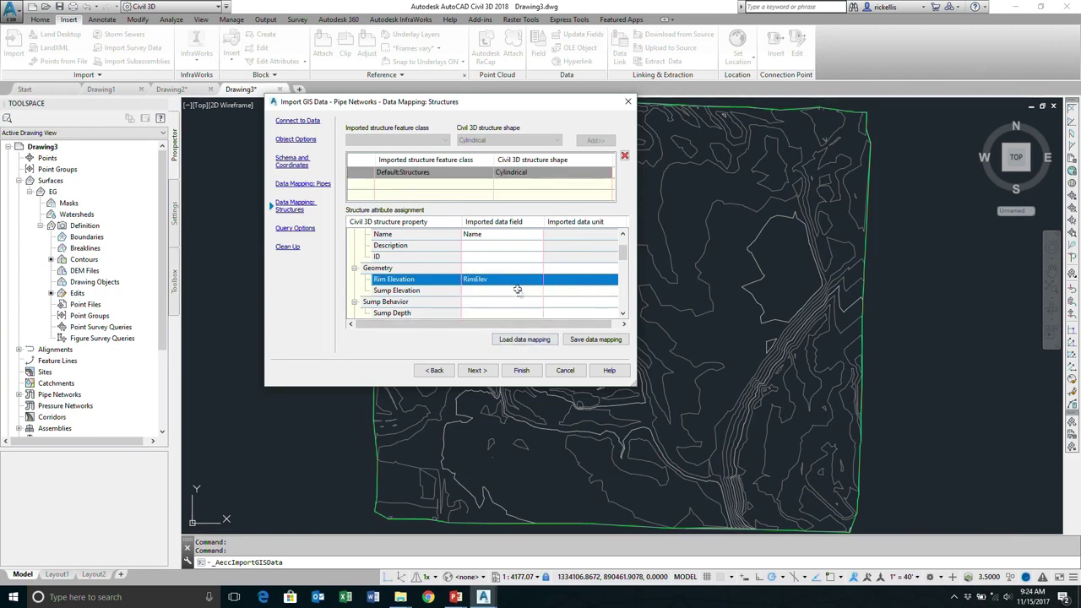
double_click(517, 289)
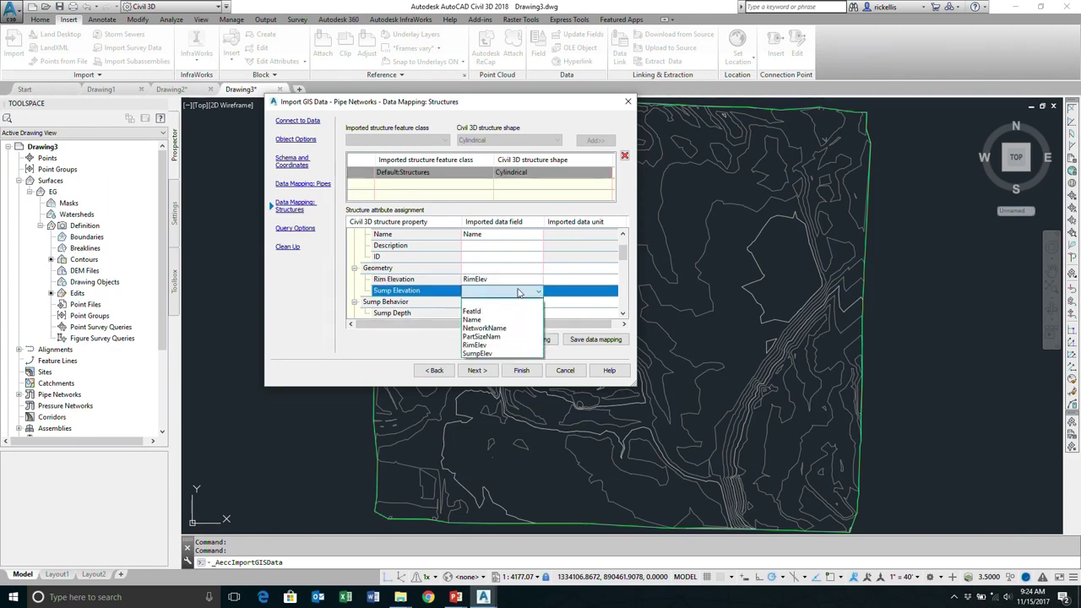
click(513, 354)
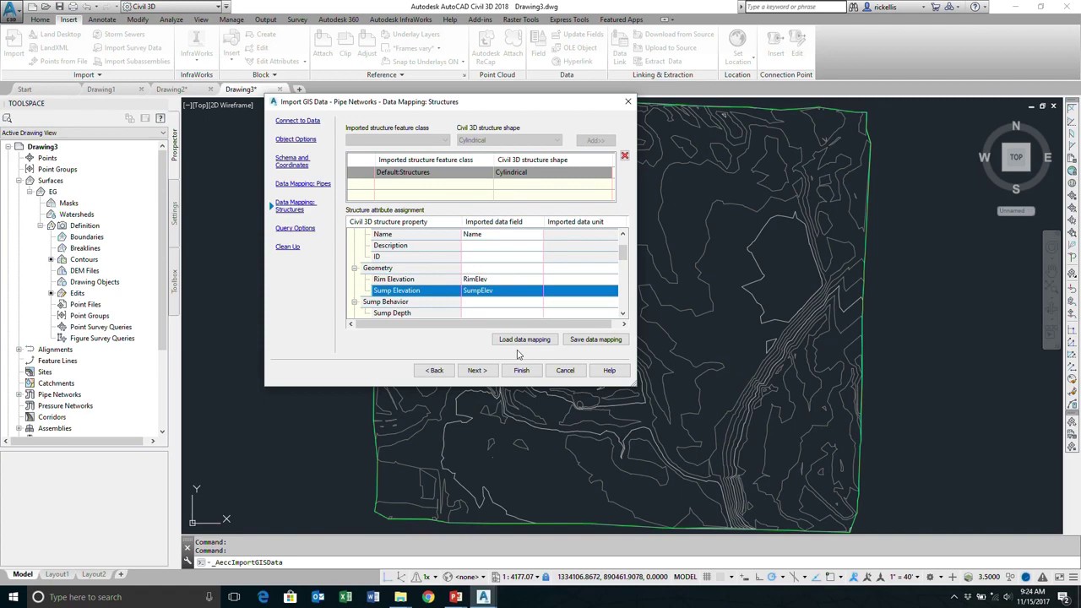
click(477, 371)
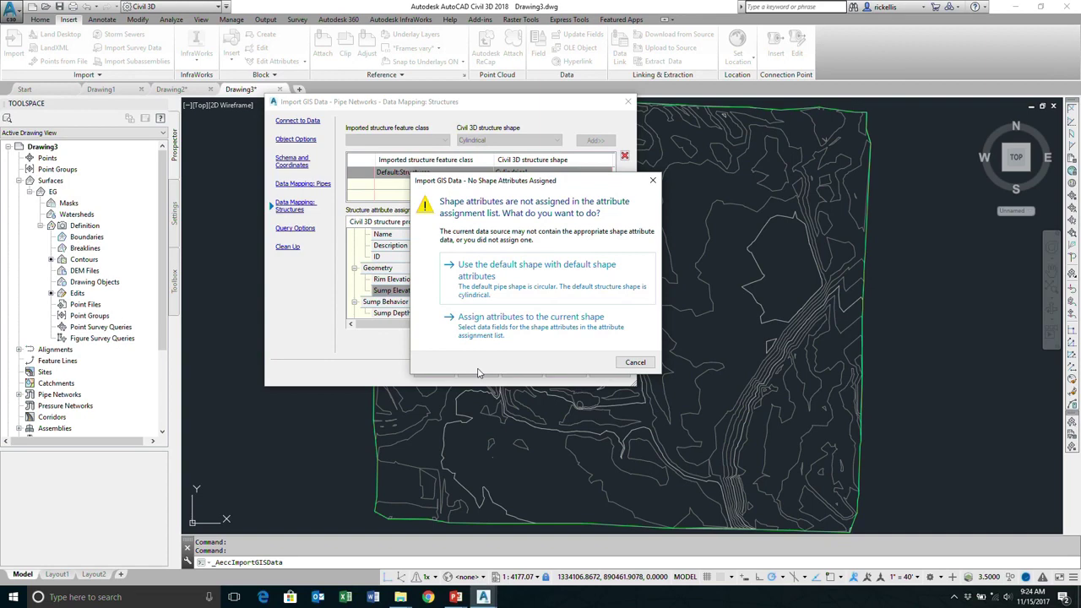
Step: Use the default shape with default attributes and skip Query Options to Clean Up
click(494, 291)
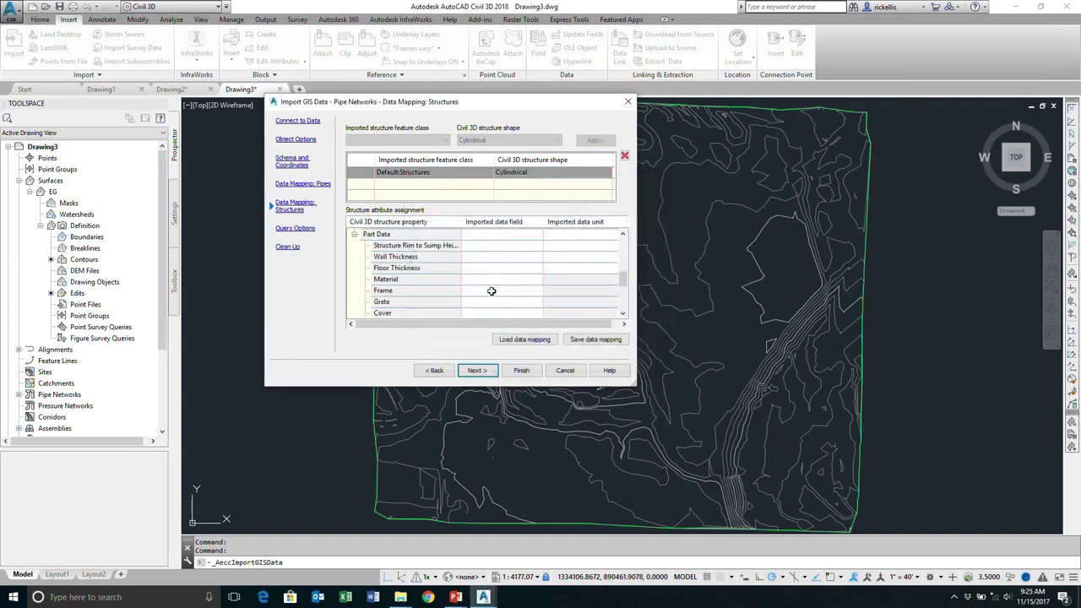
click(483, 372)
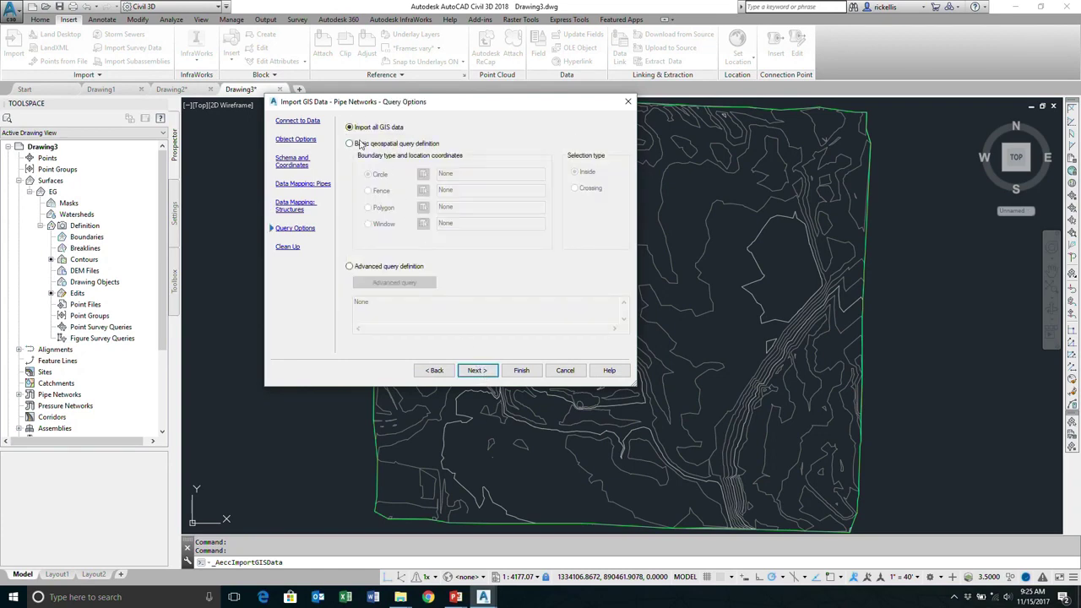
click(475, 375)
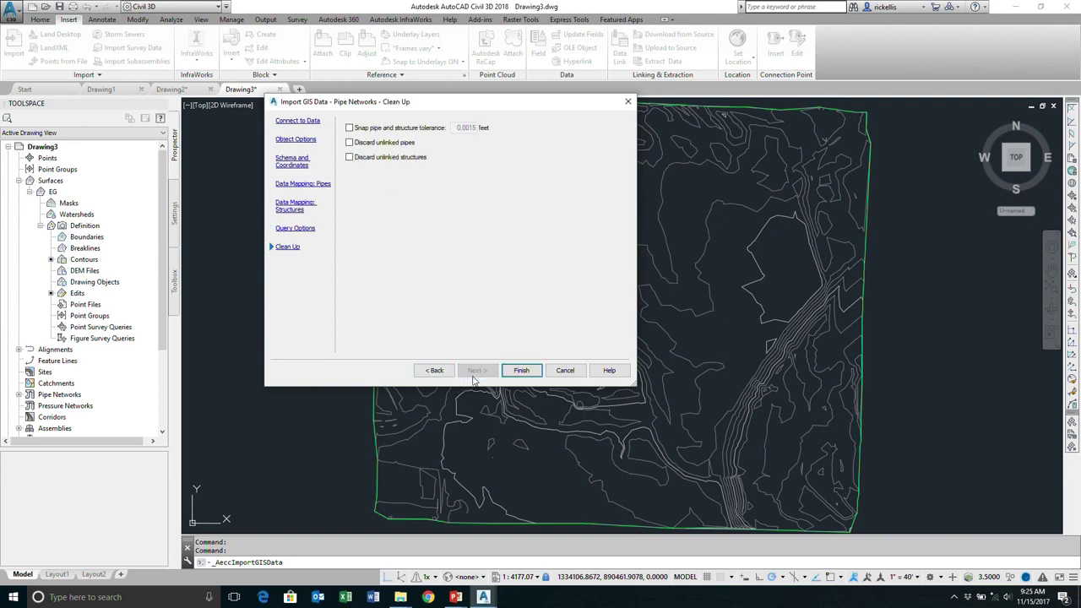
Step: Enable pipe and structure snapping at 0.0015 ft tolerance and finish the import
click(358, 131)
click(512, 368)
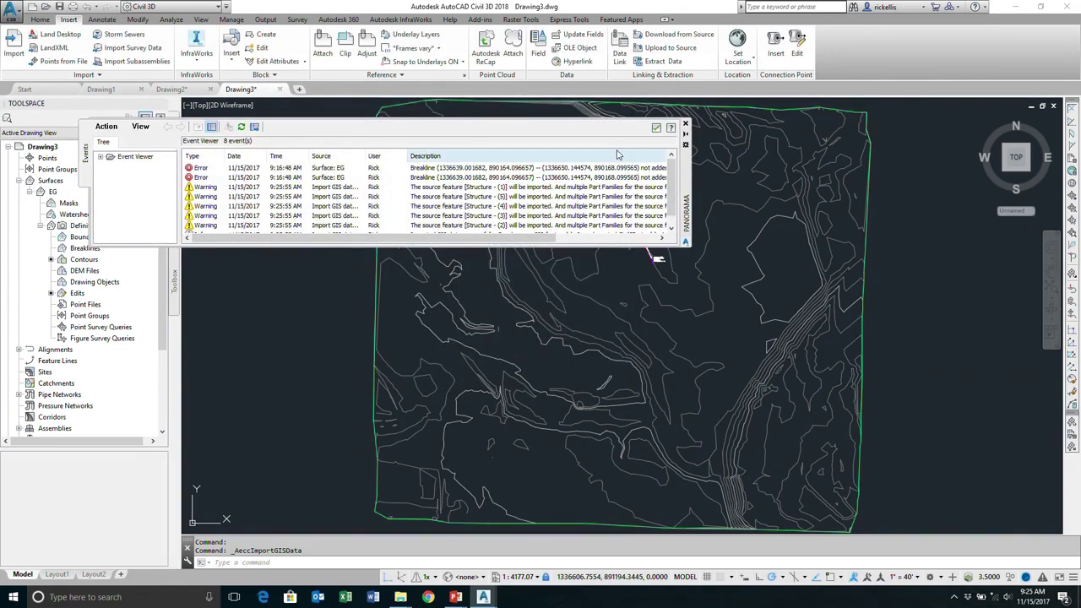
Step: Close the Event Viewer, center Structure (4) in view, and switch to the Modify ribbon
click(657, 128)
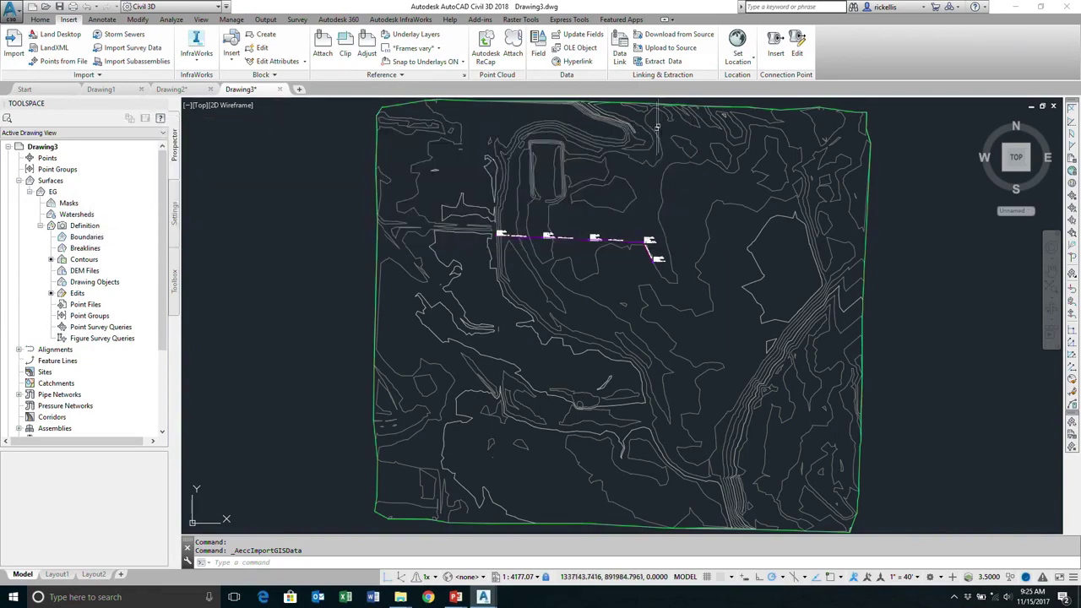
scroll(505, 222, up, 6)
scroll(507, 236, down, 5)
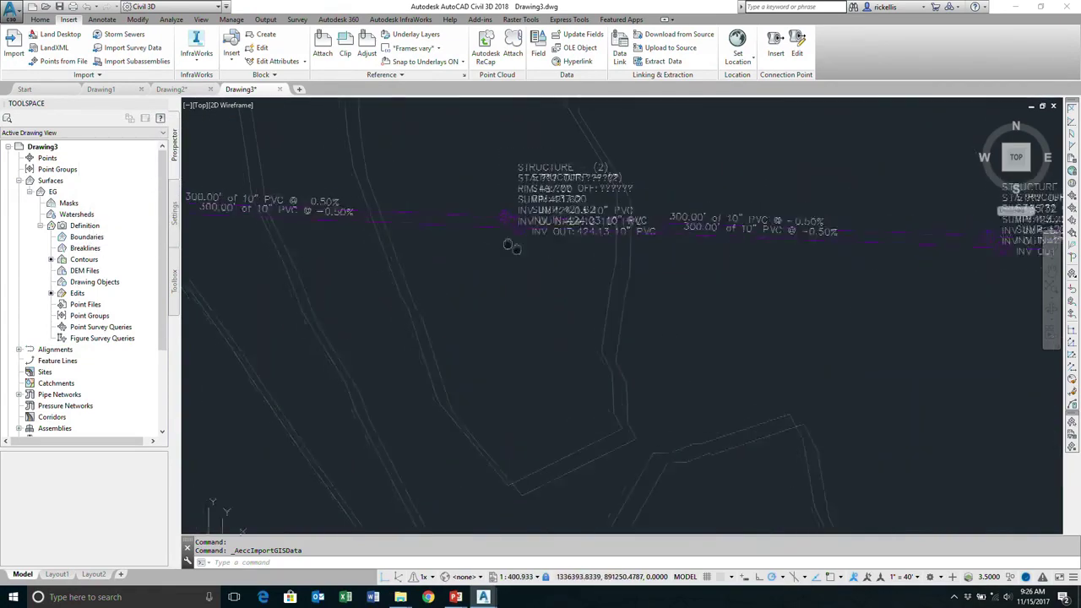
middle_drag(557, 327, 245, 333)
scroll(654, 348, up, 5)
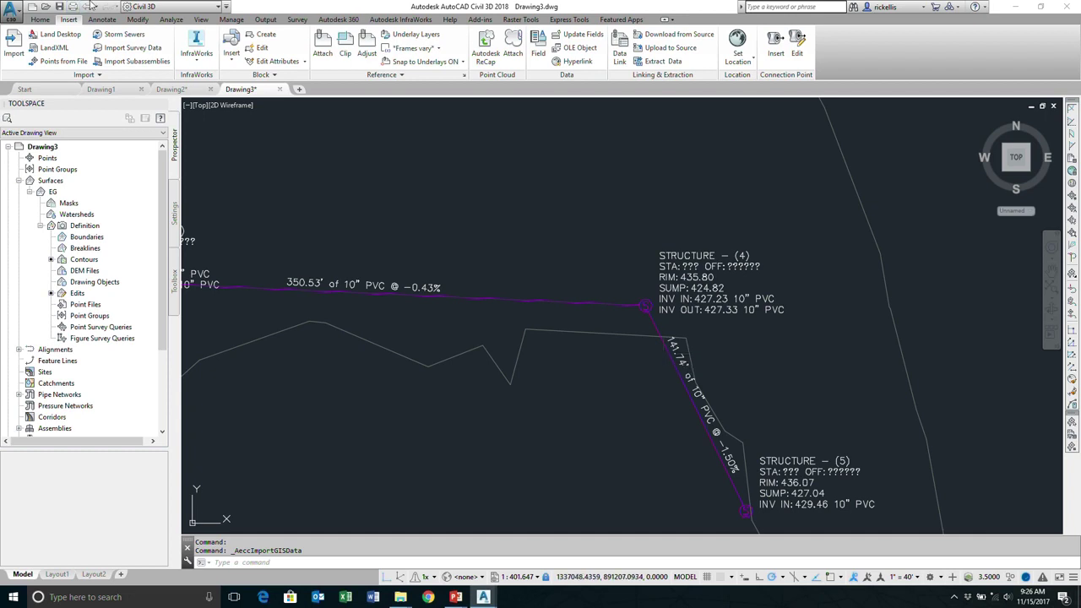
click(135, 20)
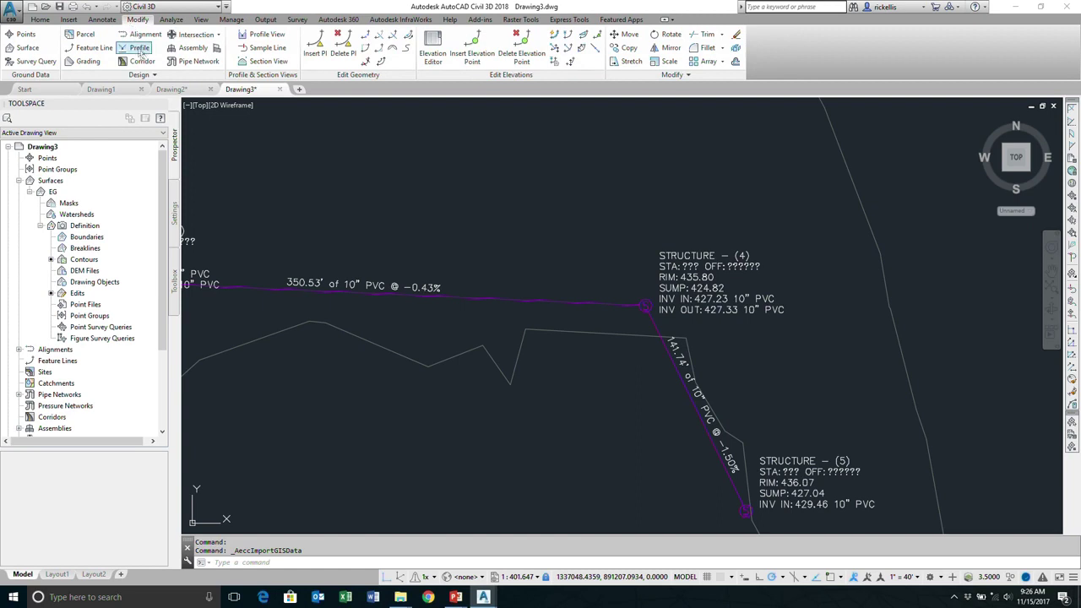
Step: Change the network's flow direction to run from Structure (5) to Structure (1)
click(188, 63)
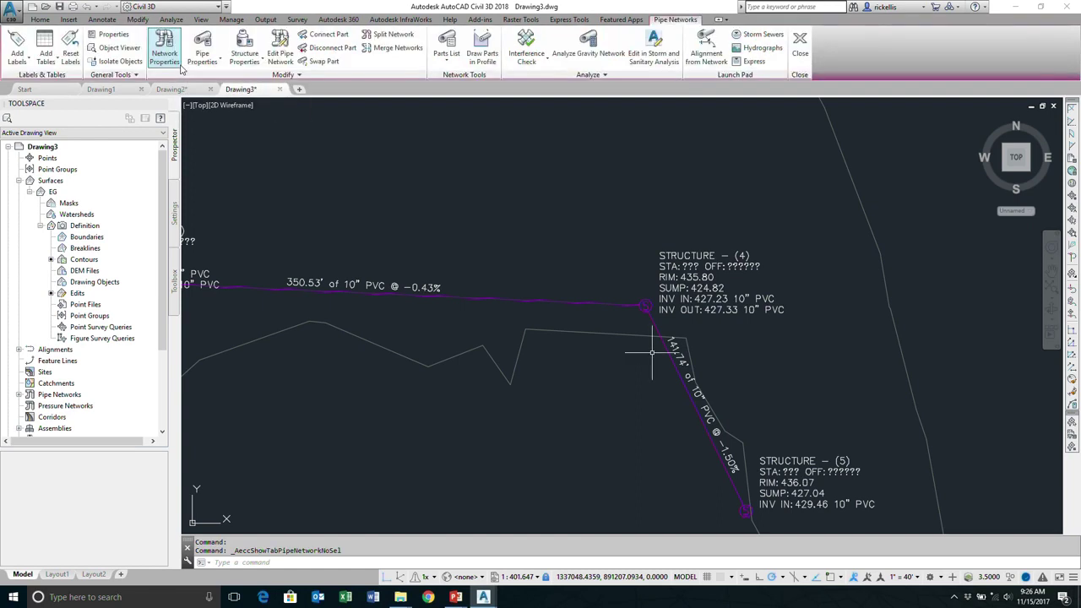
click(261, 76)
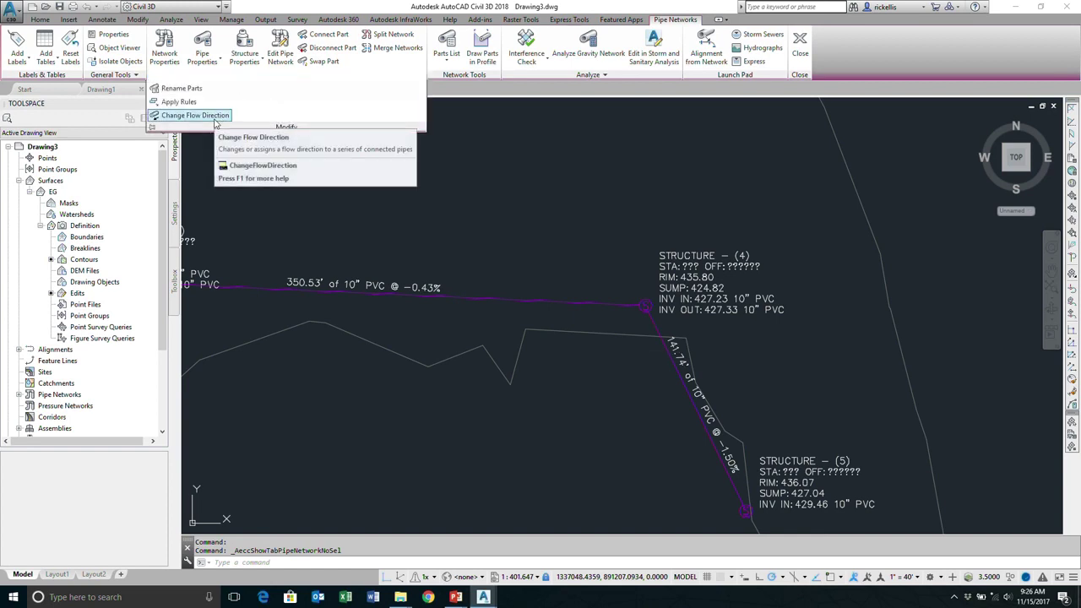
click(195, 116)
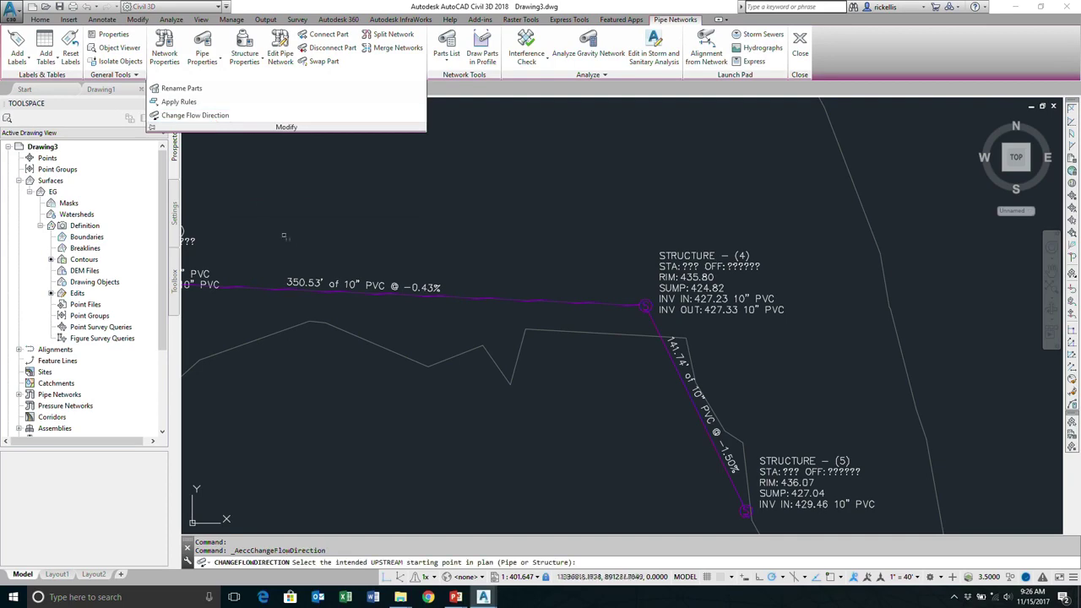
scroll(489, 248, down, 4)
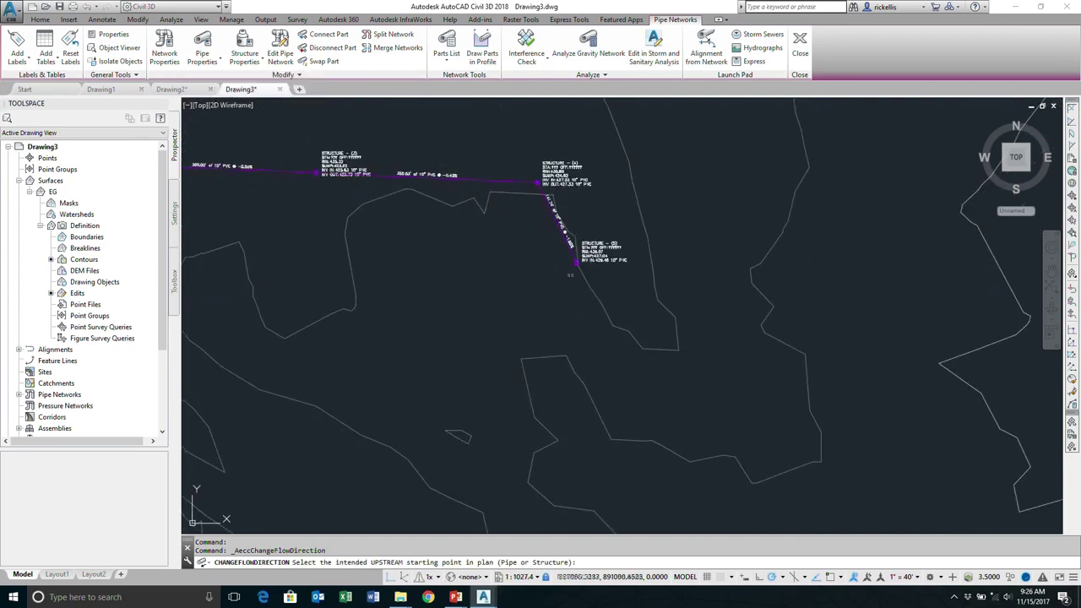
scroll(570, 274, up, 4)
click(566, 243)
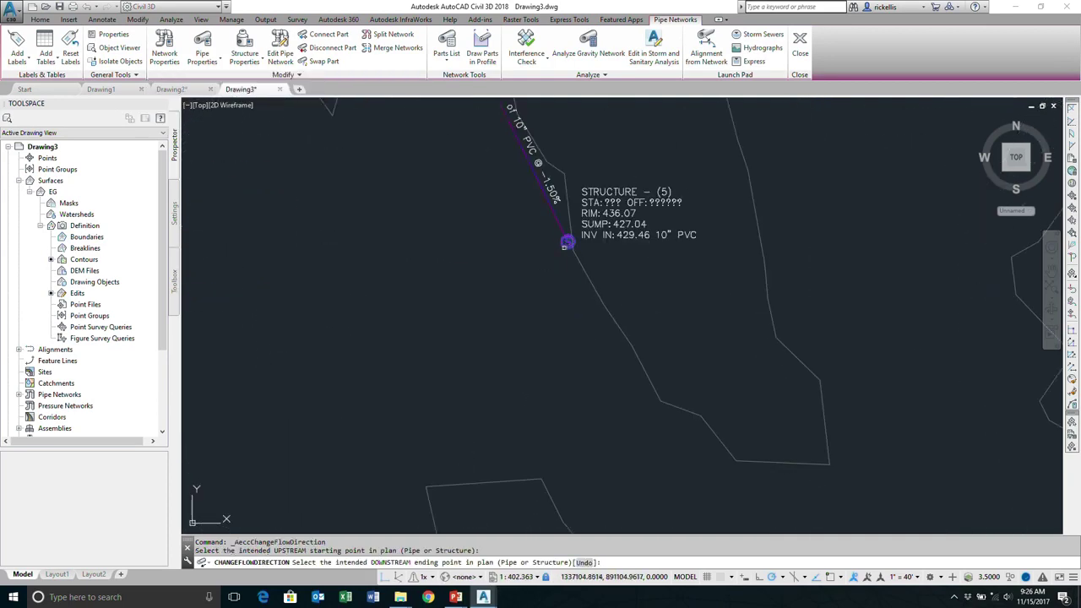
scroll(565, 245, down, 5)
scroll(385, 223, up, 4)
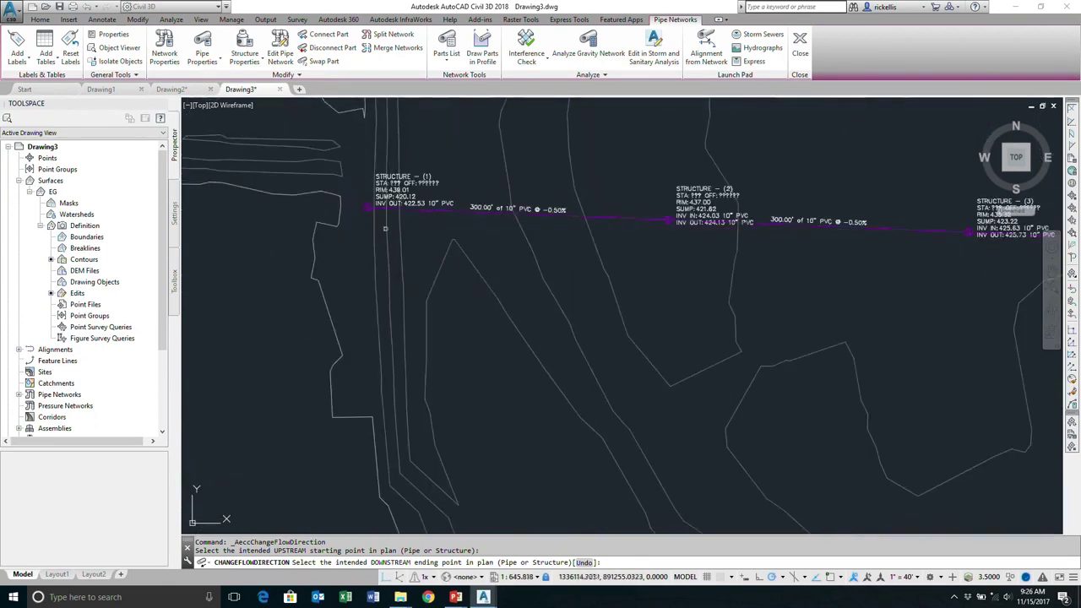
click(366, 210)
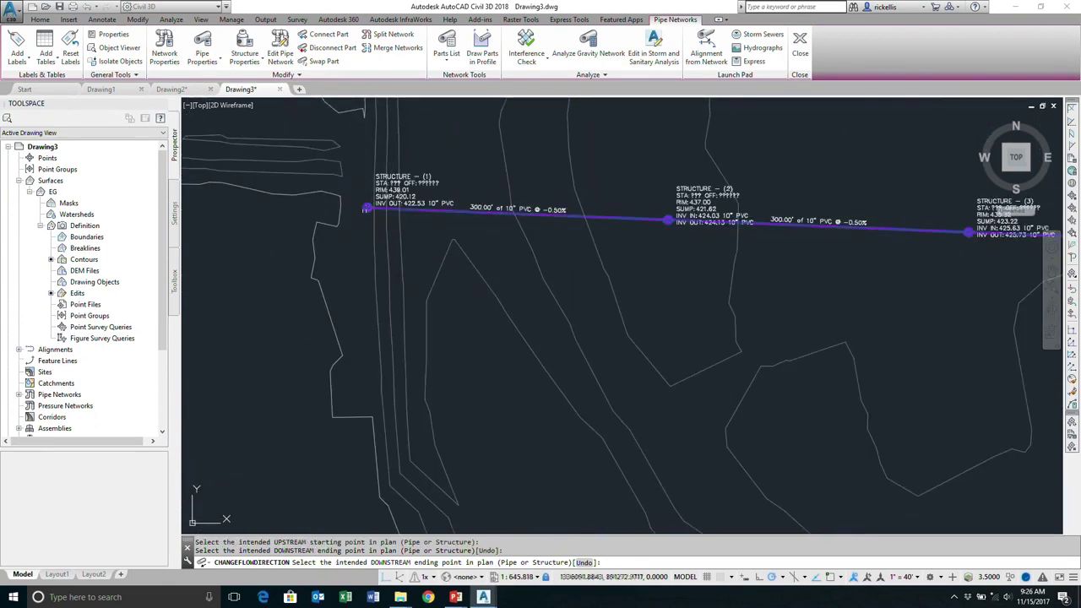
right_click(367, 211)
click(388, 217)
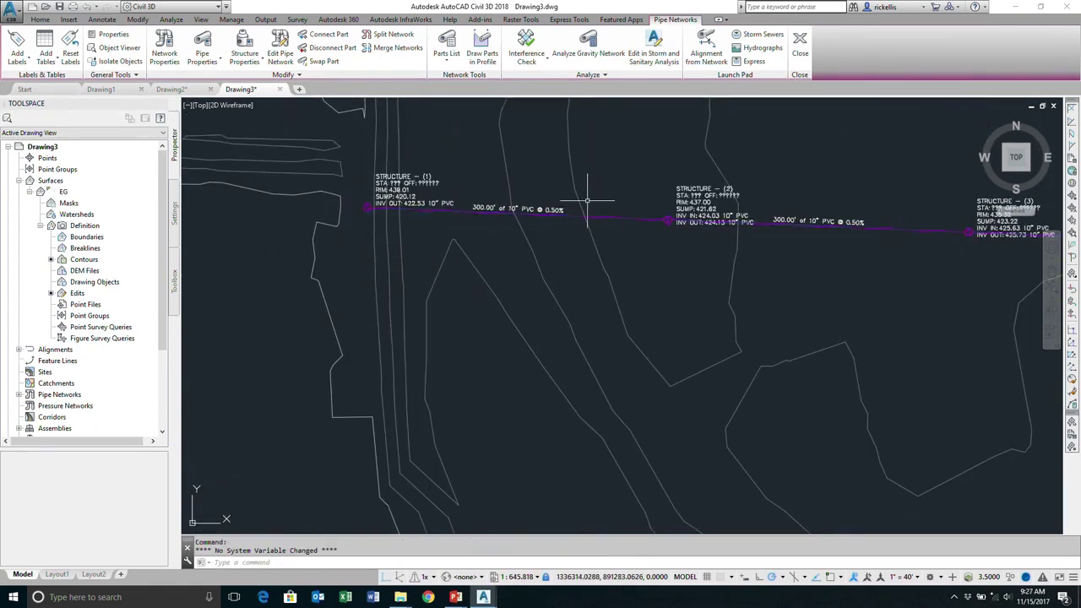
Step: Pan to the Structure (3) labels to check the slopes now read 0.50%
middle_drag(587, 202, 398, 205)
scroll(563, 241, up, 5)
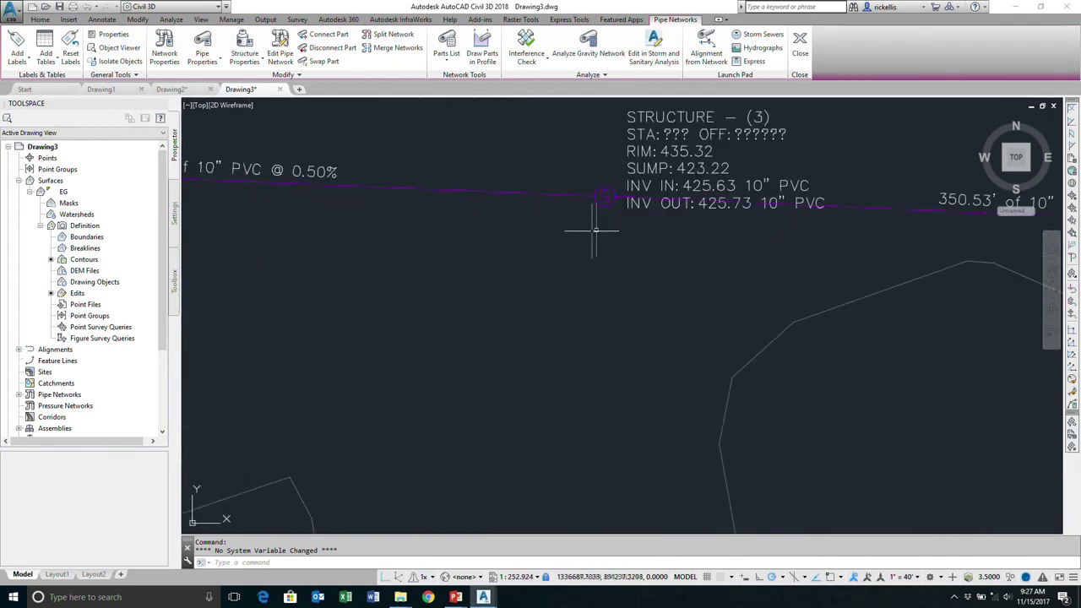
middle_drag(595, 229, 531, 250)
Step: Regenerate the drawing with RE so Structure (3) labels read INV IN 425.73 and INV OUT 425.63
text(r)
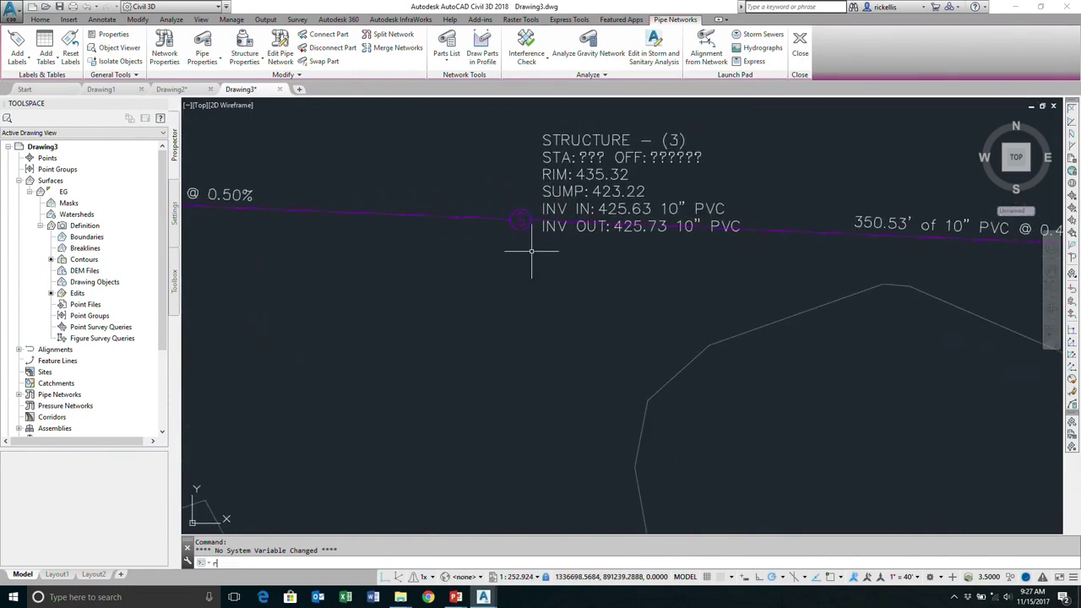
text(e)
key(Return)
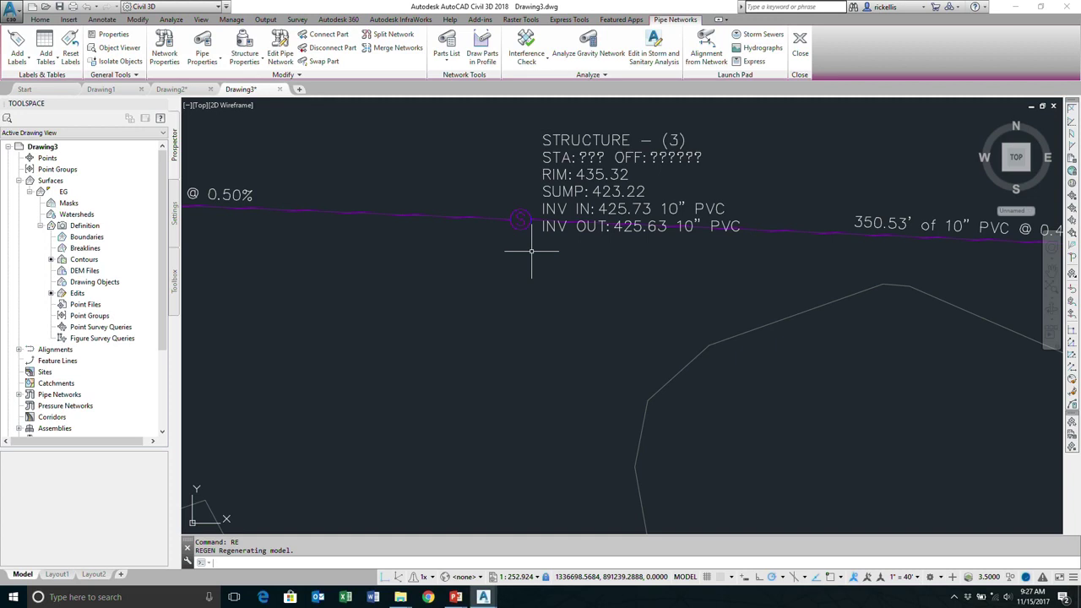
click(342, 74)
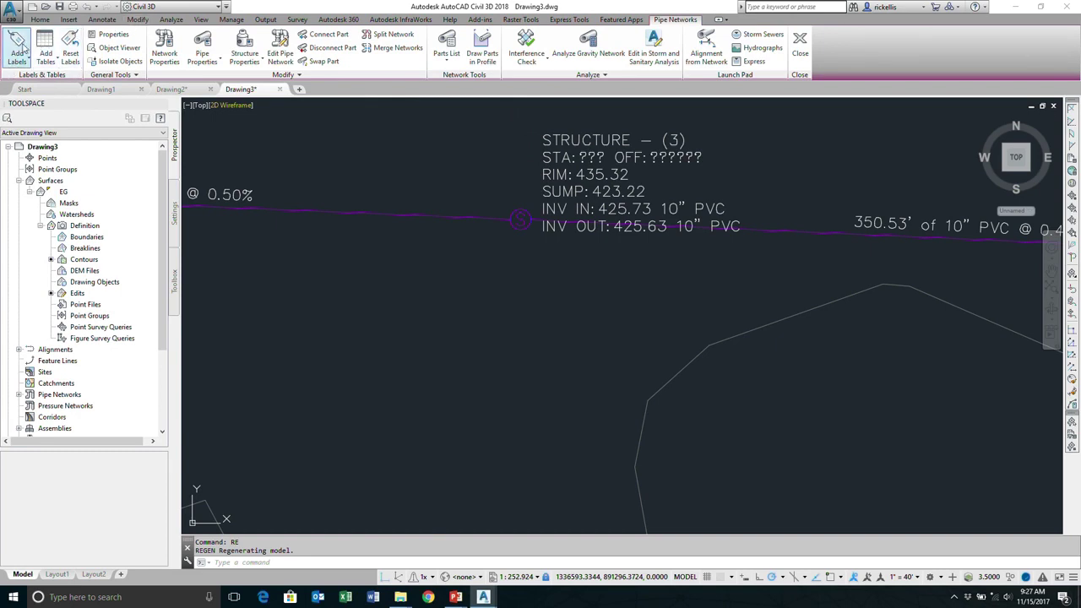
Step: Create a new drawing, Drawing4, from acad.dwt in the AutoCAD Template folder
click(12, 11)
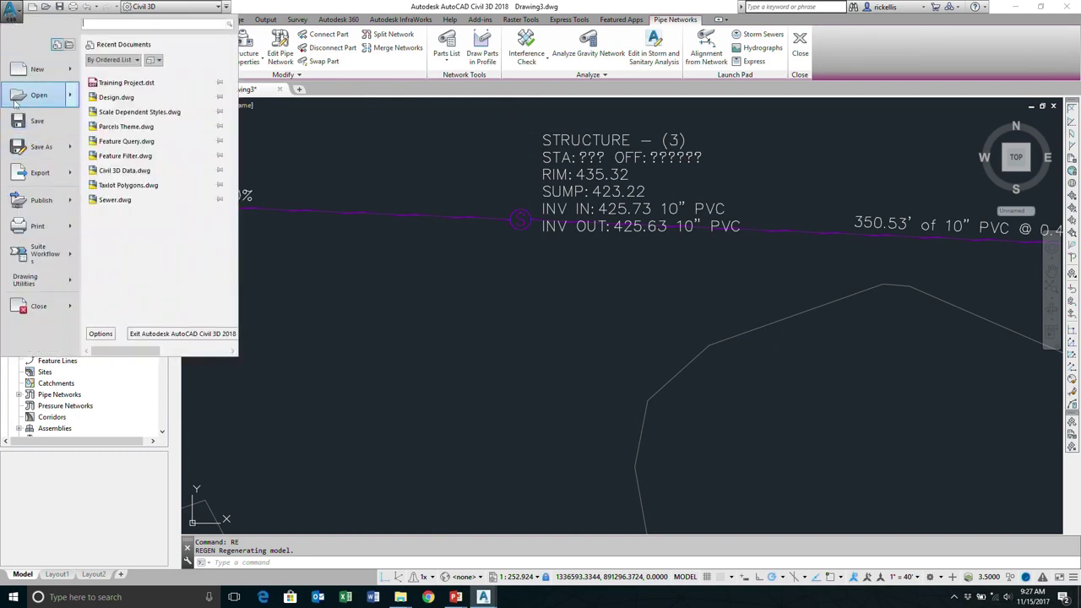
click(26, 69)
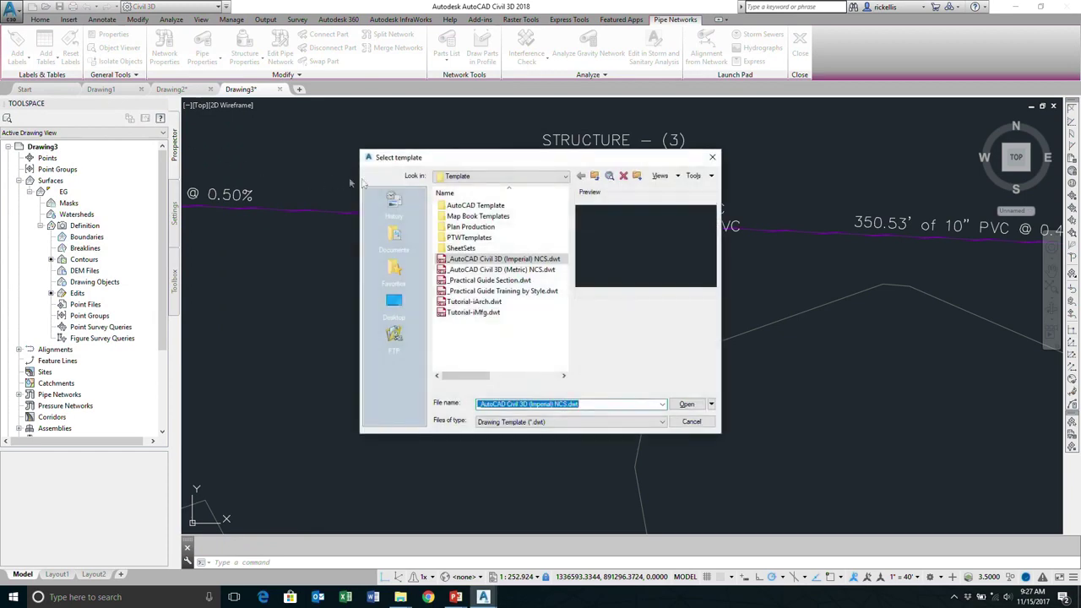
double_click(470, 208)
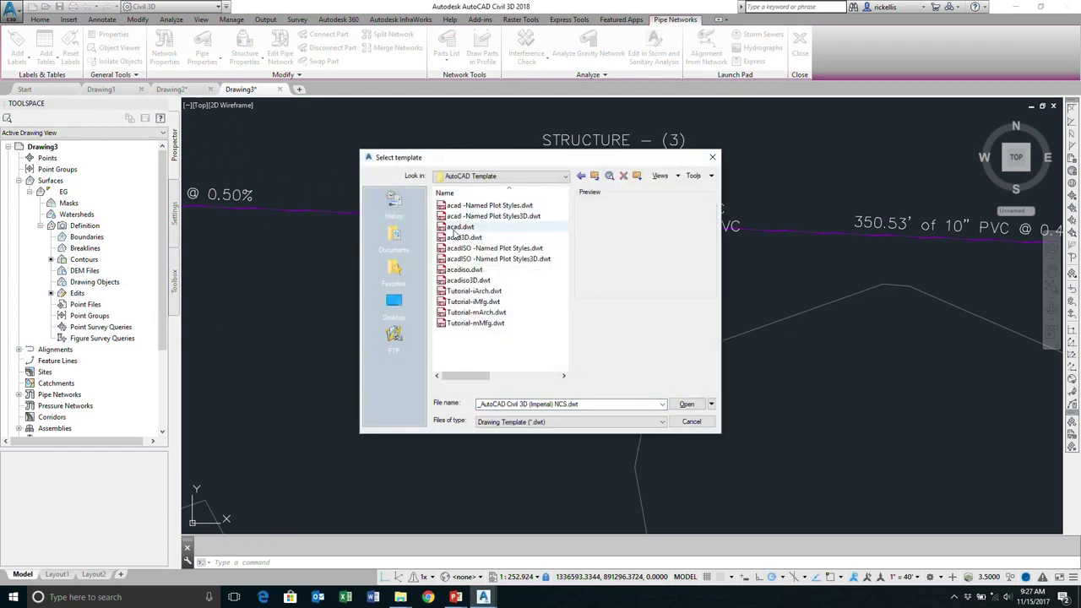
double_click(460, 227)
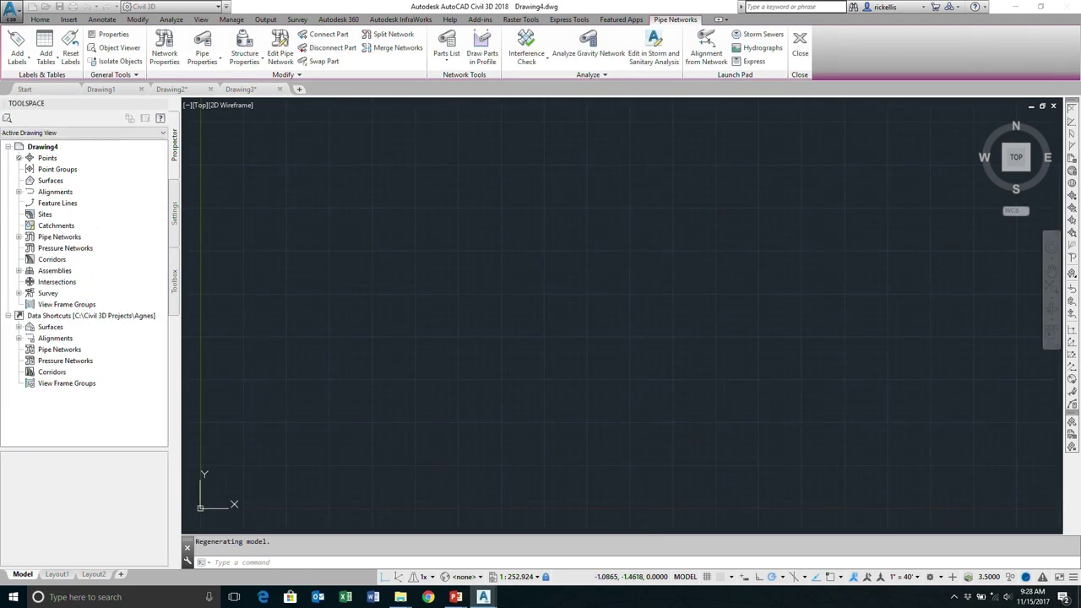
Step: Switch to the Planning and Analysis workspace, turn the grid off, and show the Map Task Pane
click(209, 8)
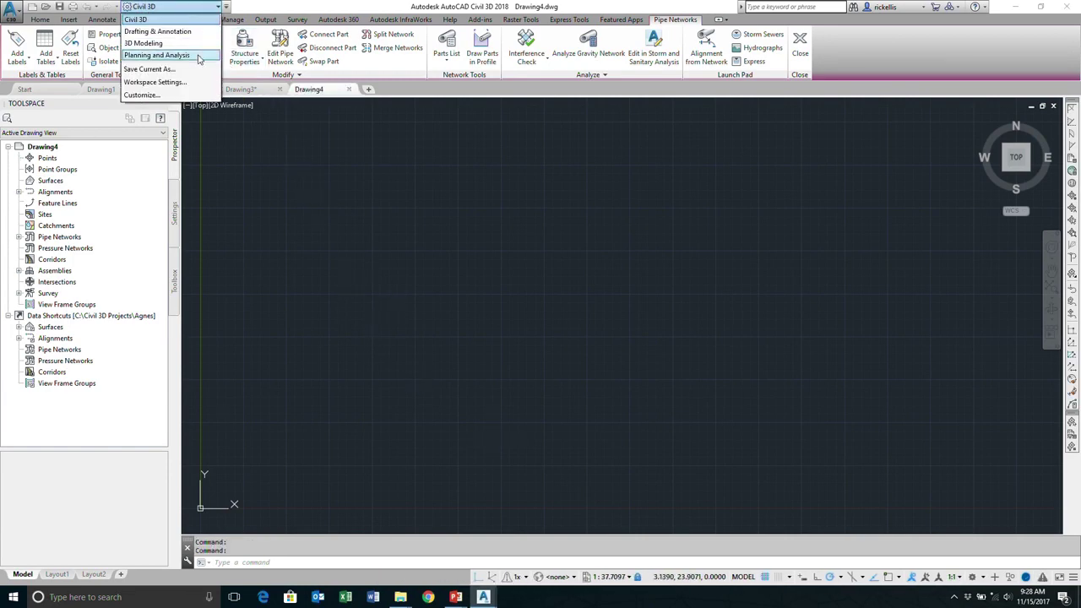
click(169, 55)
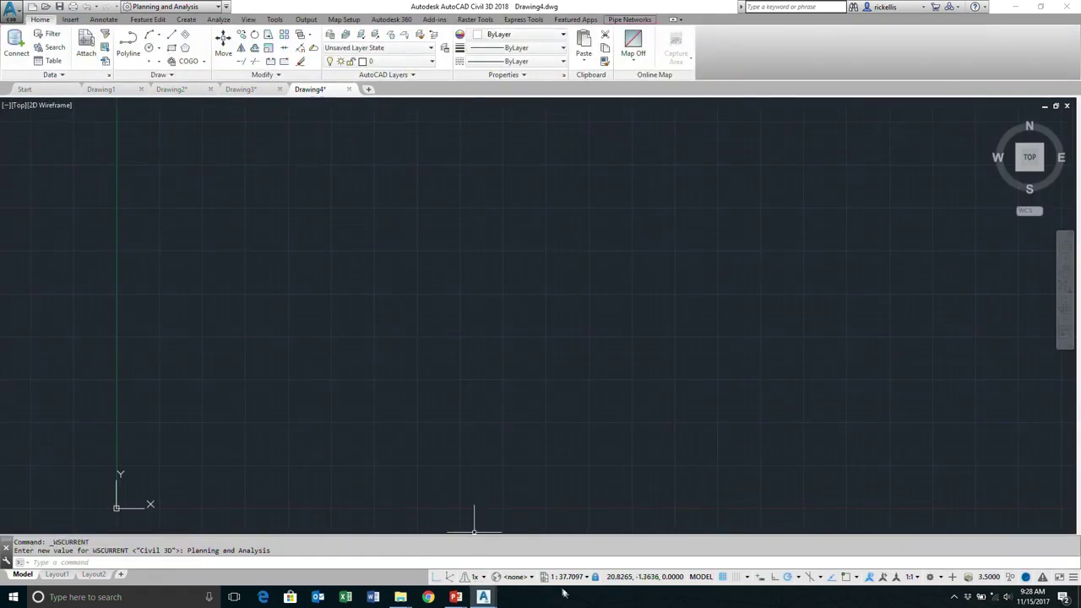
click(723, 578)
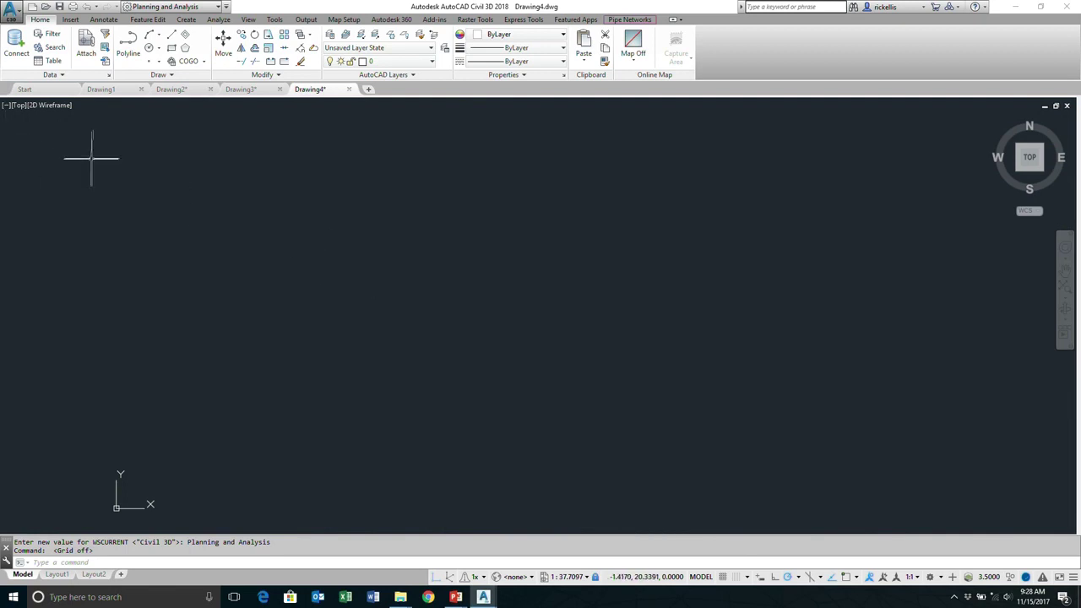
click(247, 18)
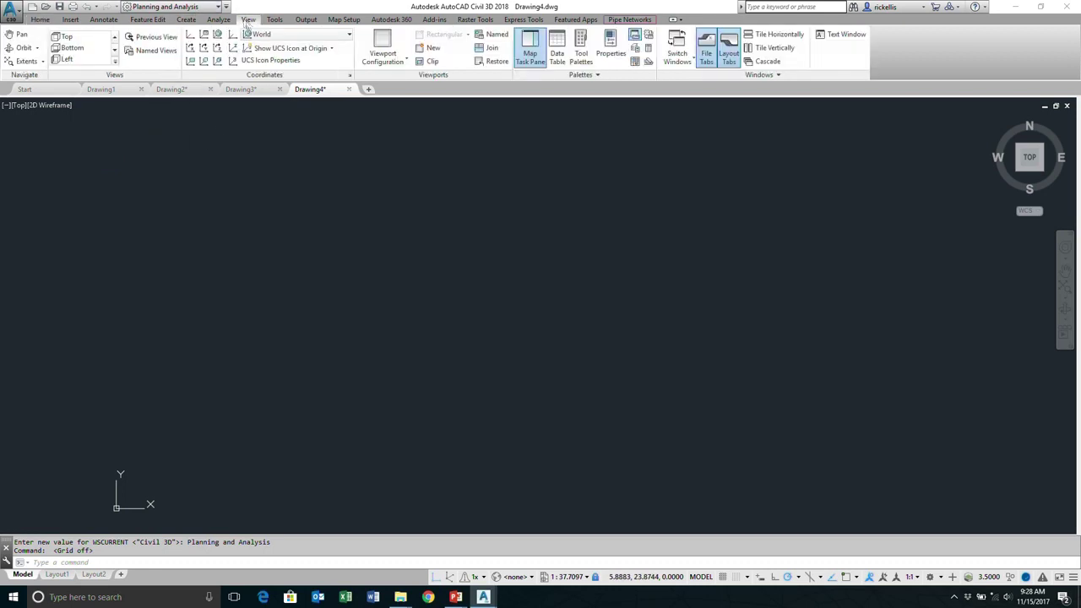
click(525, 56)
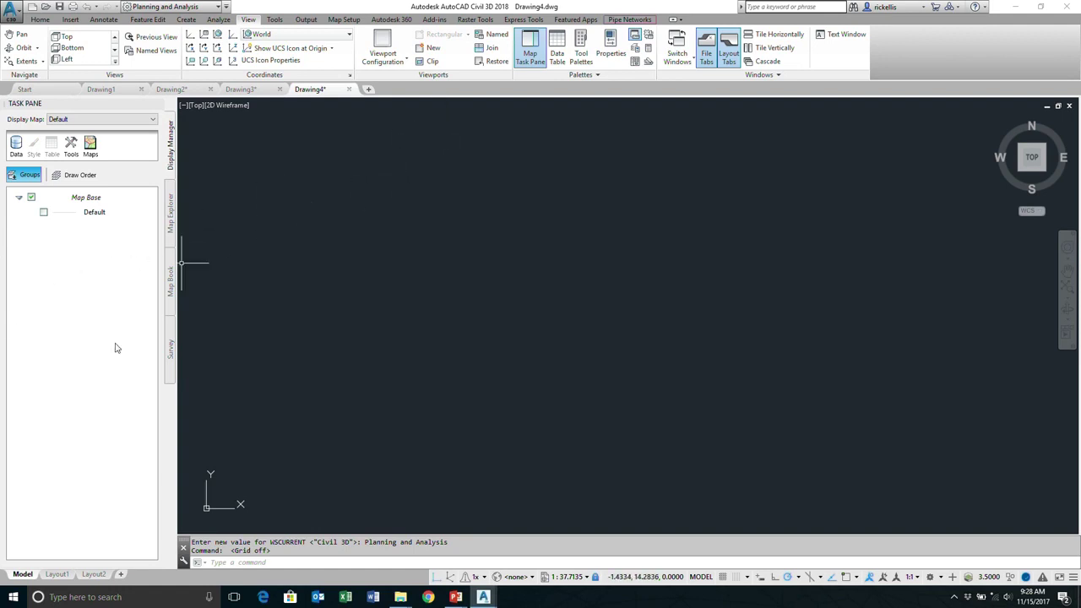
Step: Add an SHP data connection named Parcel that links to the Parcels.shp shapefile
click(17, 147)
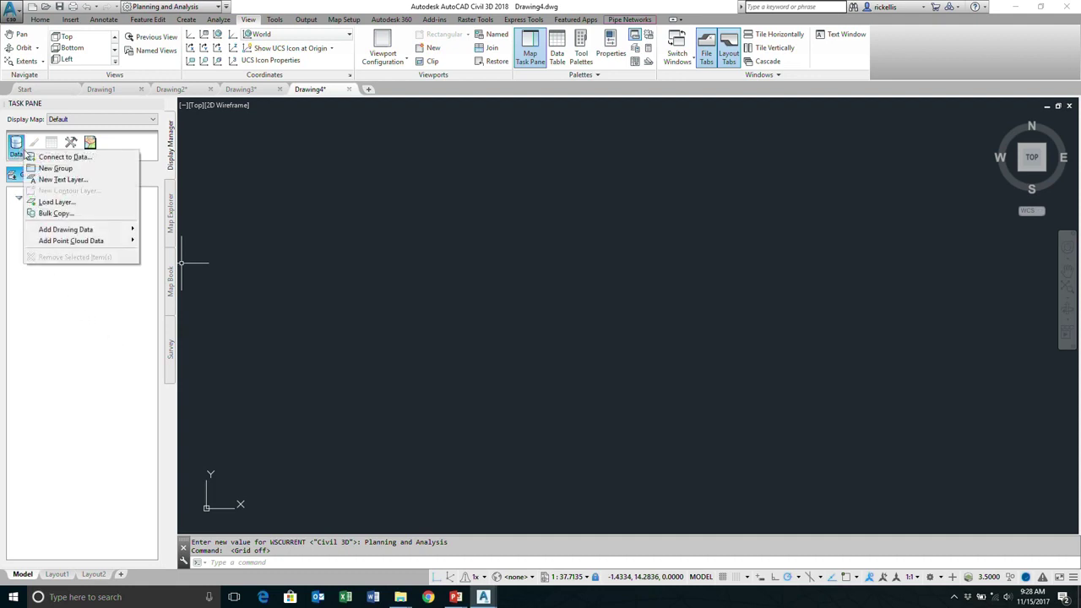
click(59, 157)
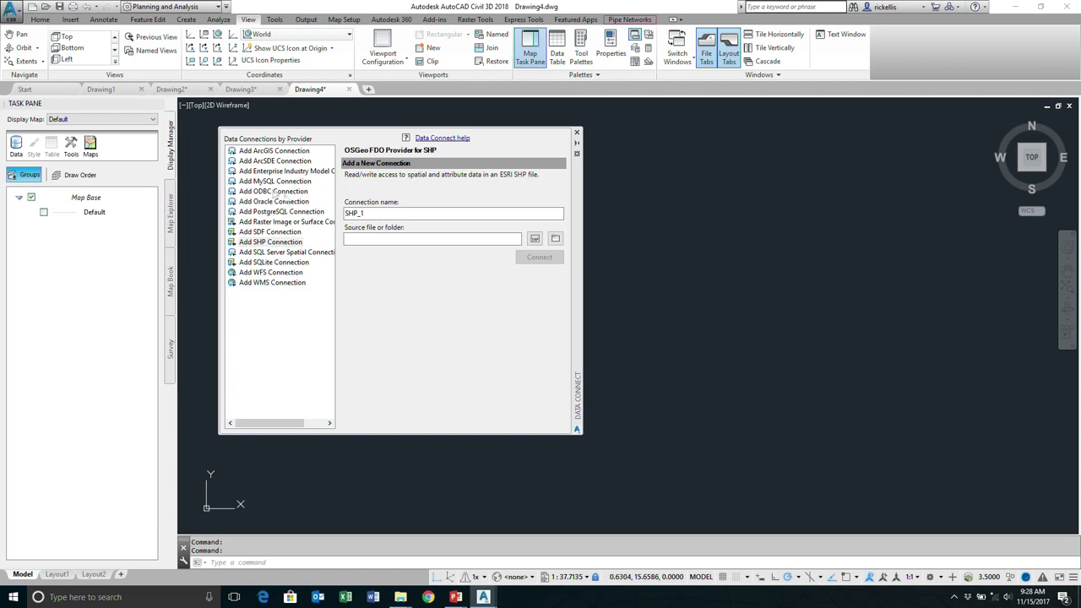
double_click(408, 212)
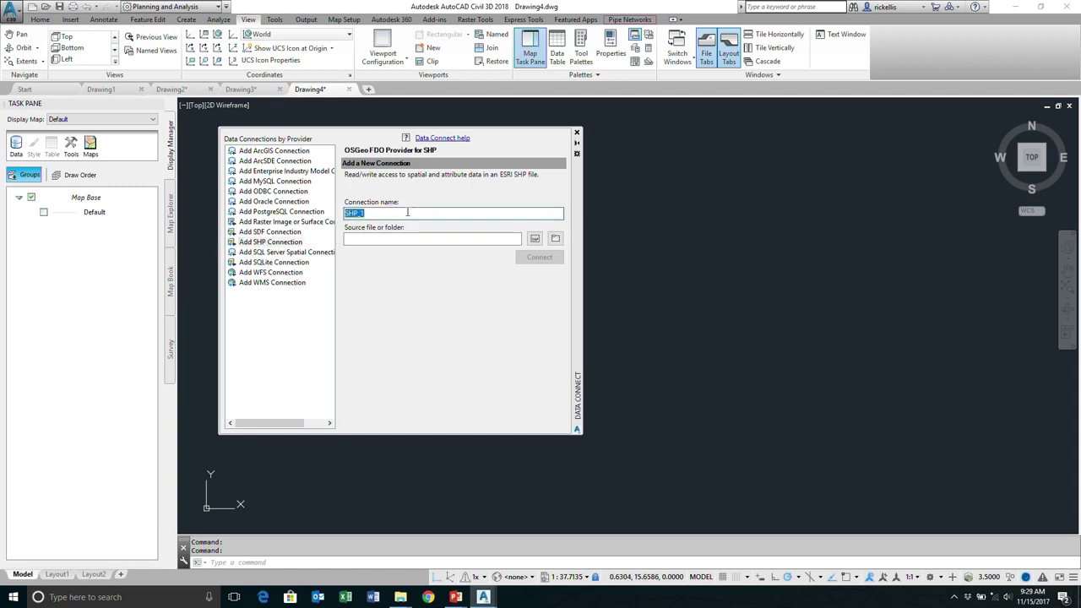
text(Parcel)
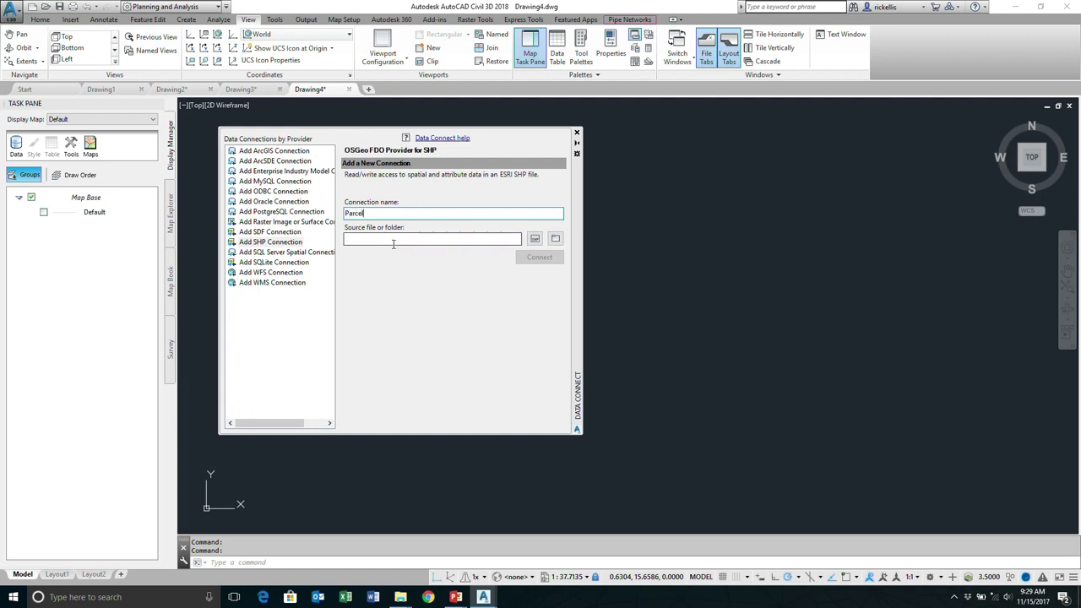
click(533, 240)
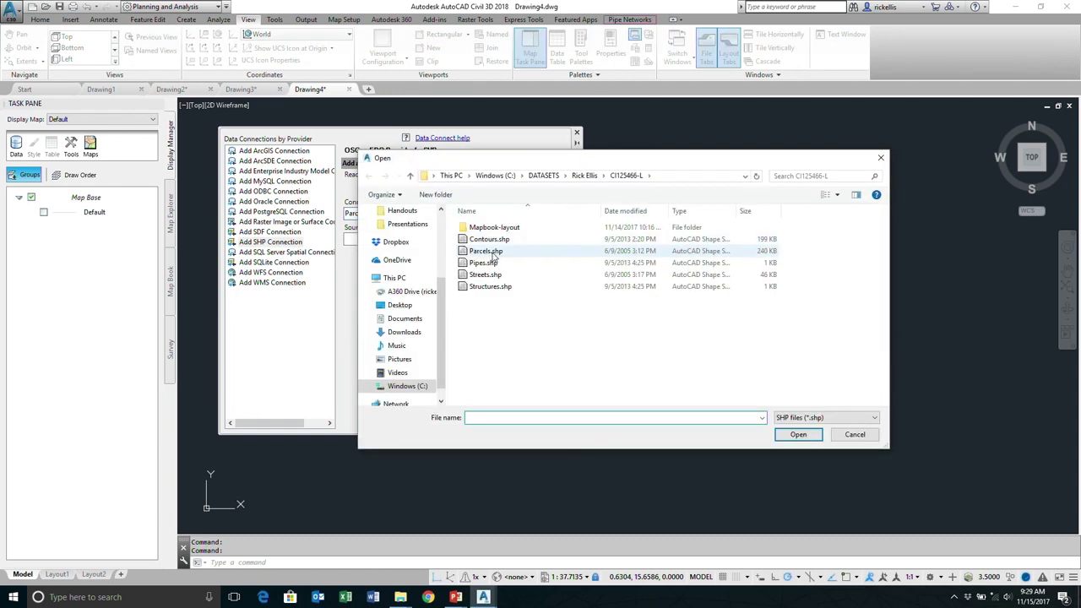
double_click(493, 253)
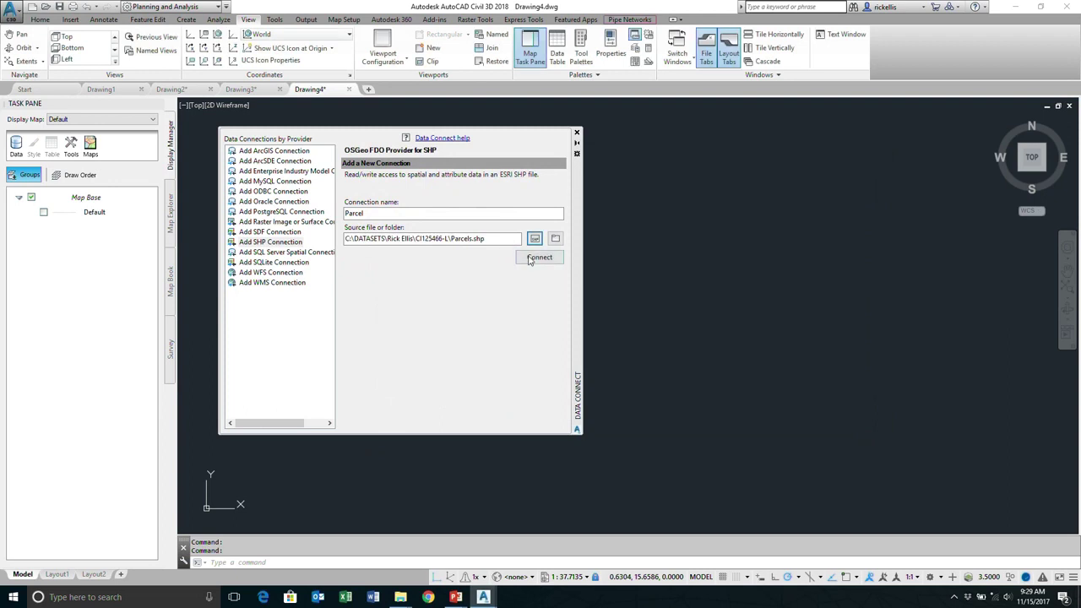
click(537, 258)
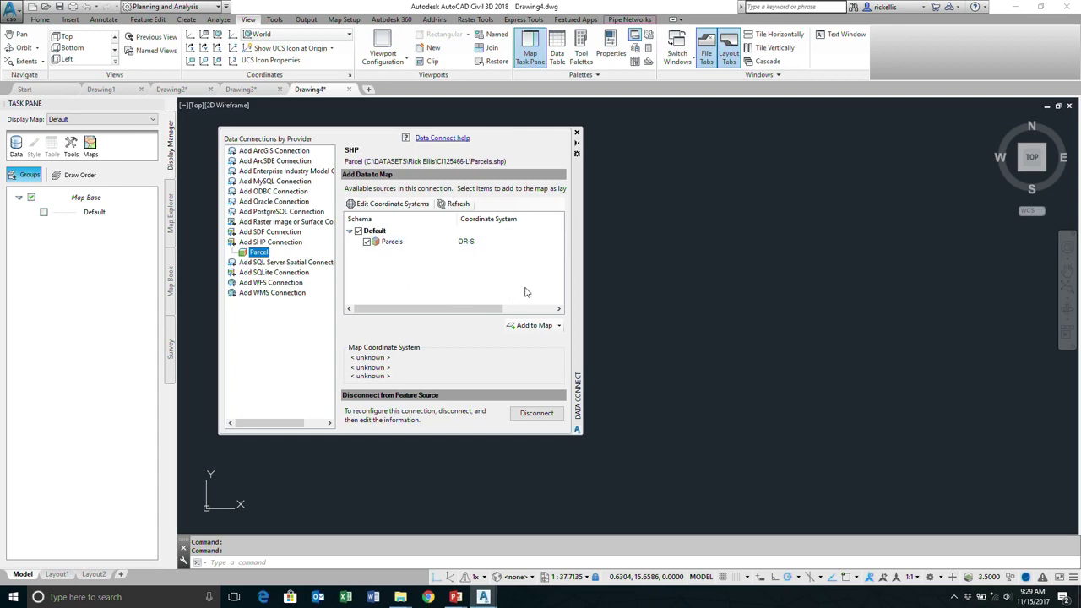
Step: Add the Parcels class to the map, close Data Connect, and select the Parcels layer
click(535, 327)
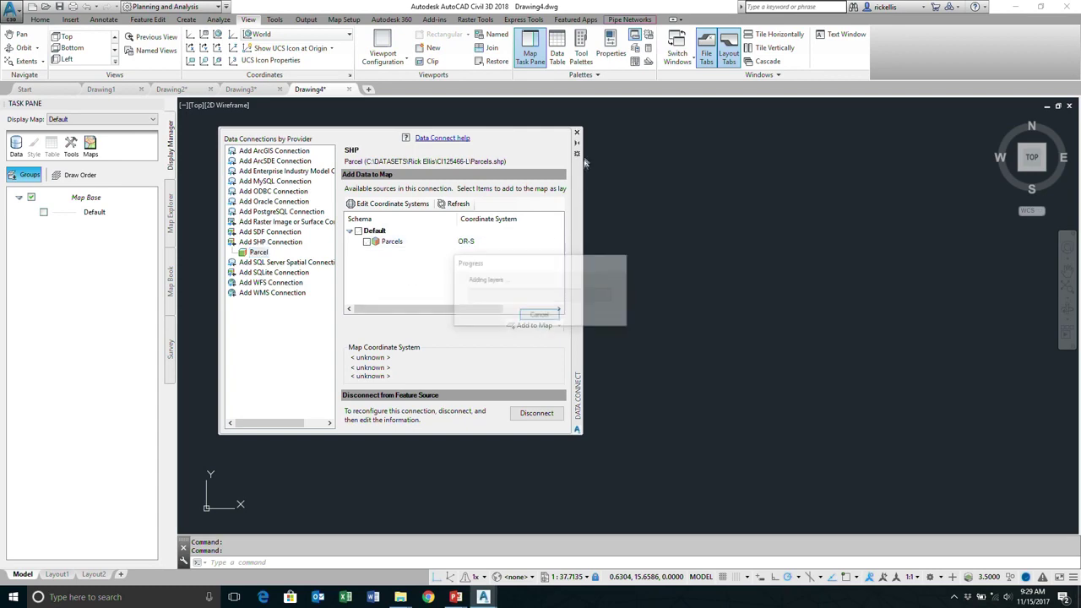
click(577, 133)
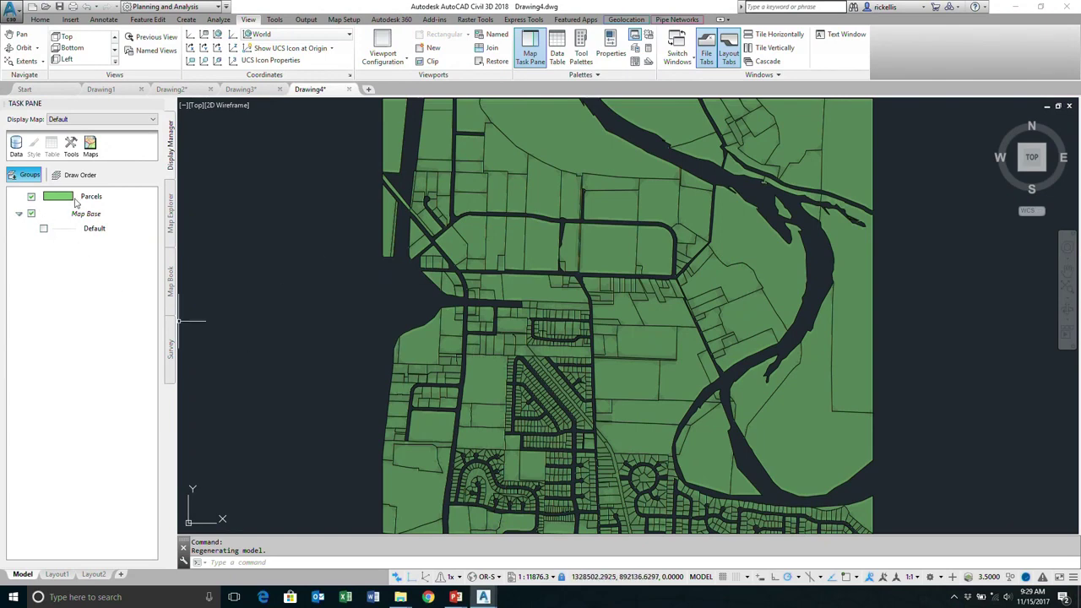
click(114, 207)
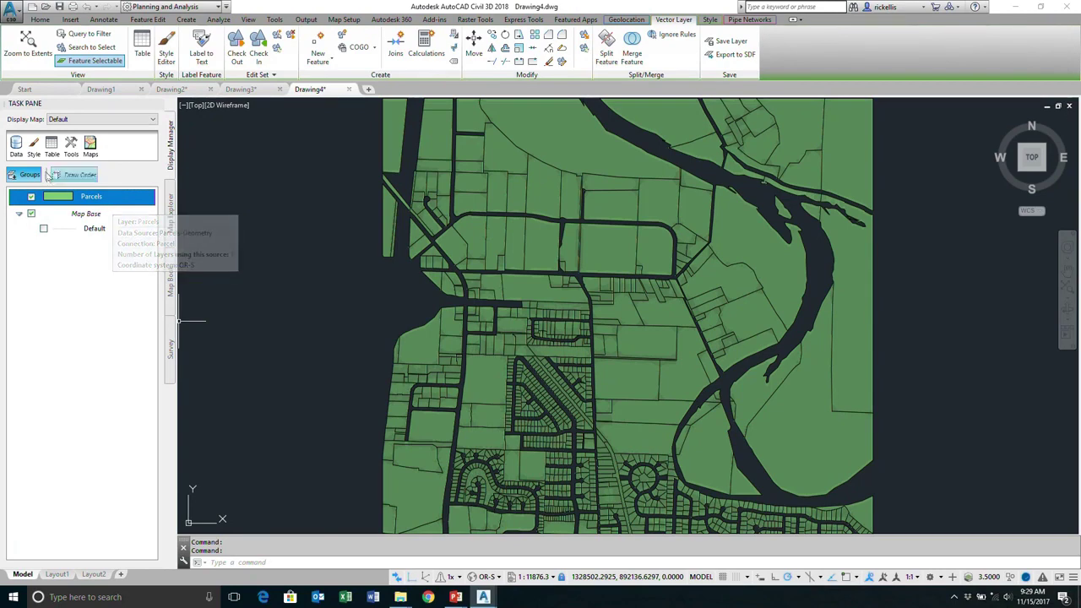
Step: In the Style Editor, set the default rule's polygon fill colour to blue and apply it
click(34, 145)
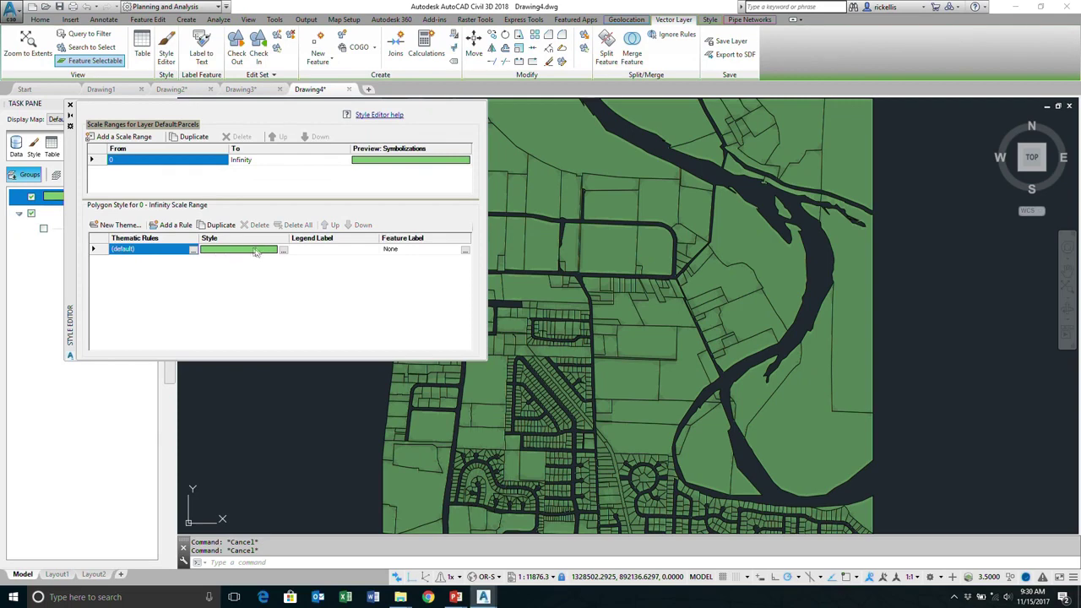
click(285, 251)
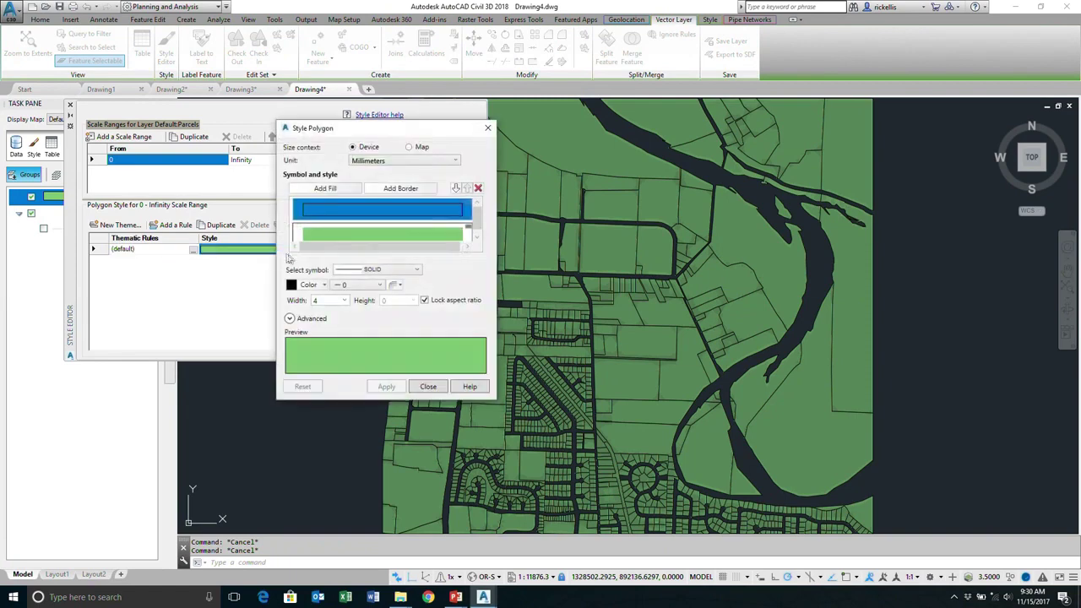
click(380, 234)
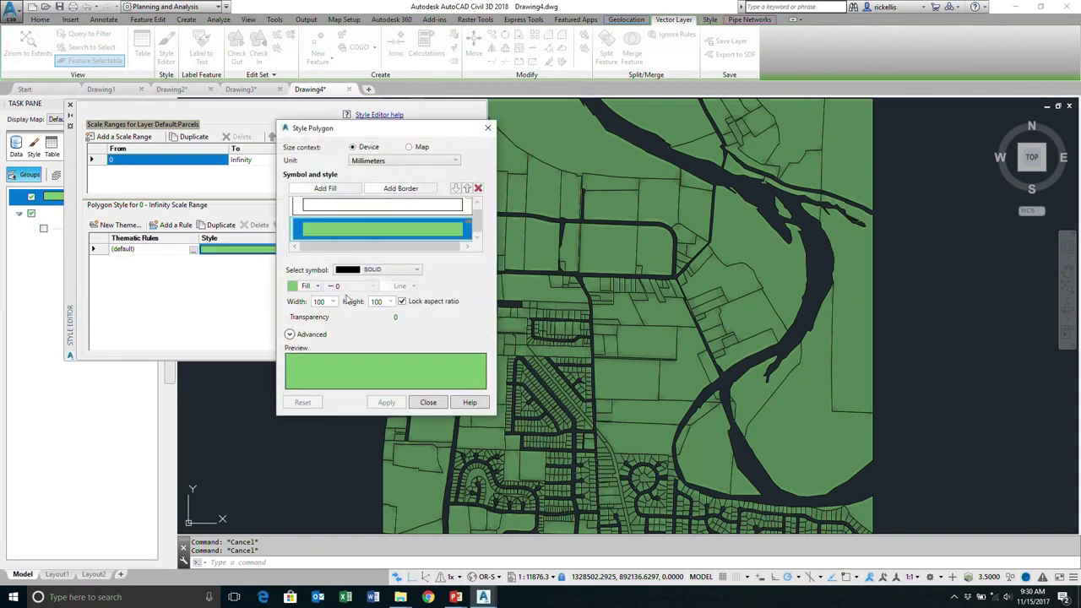
click(309, 287)
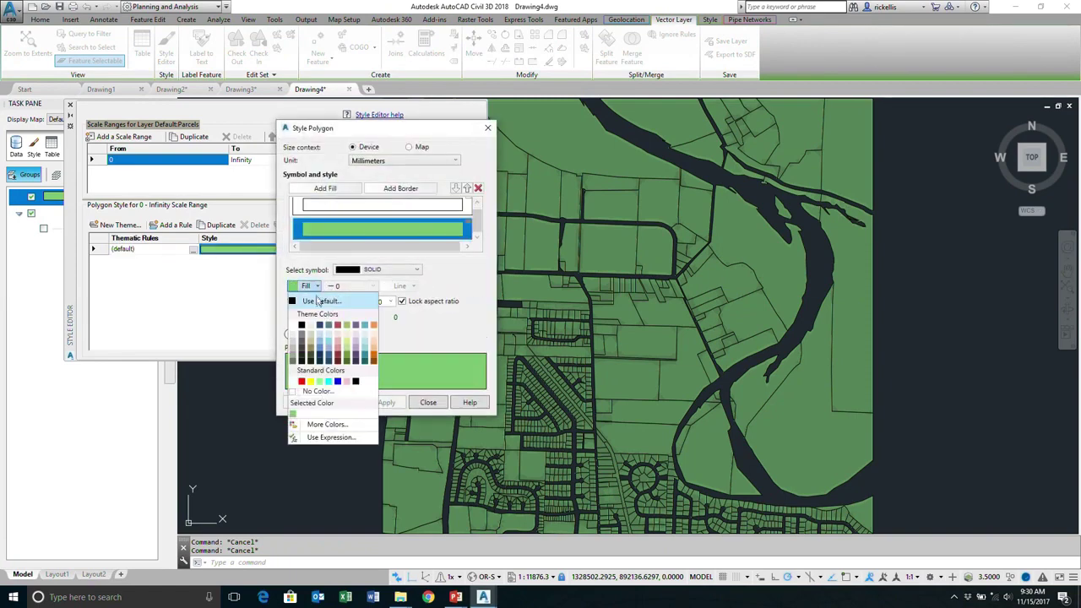
click(321, 353)
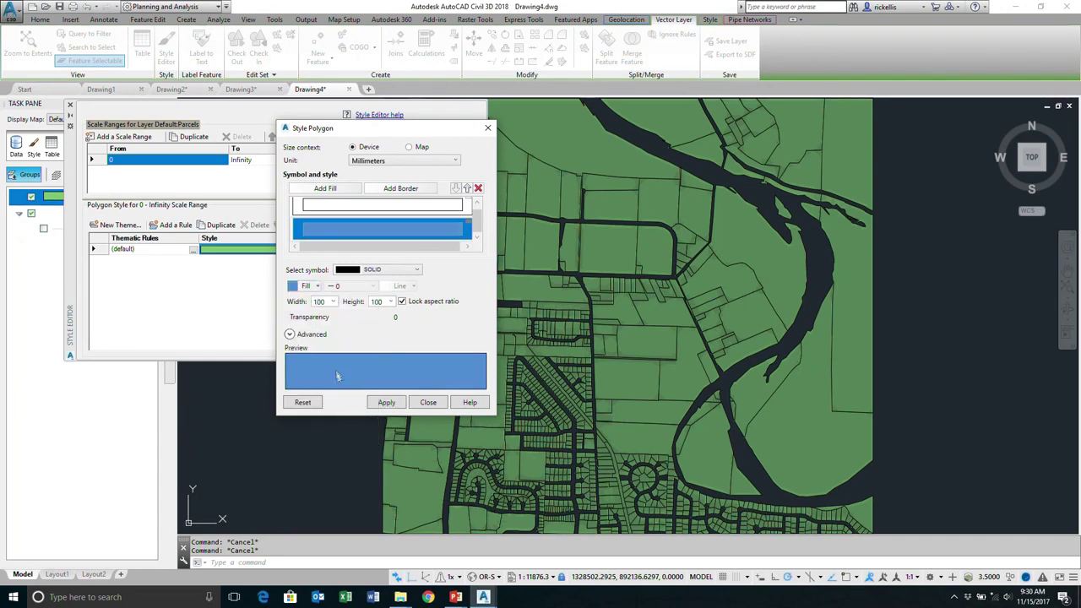
click(381, 402)
click(428, 402)
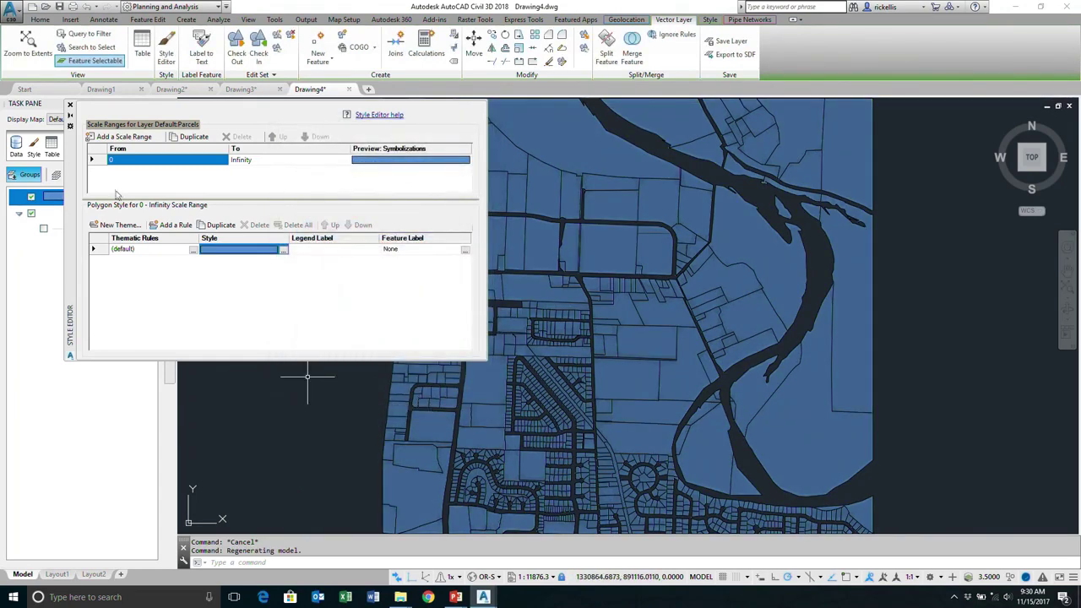
click(70, 106)
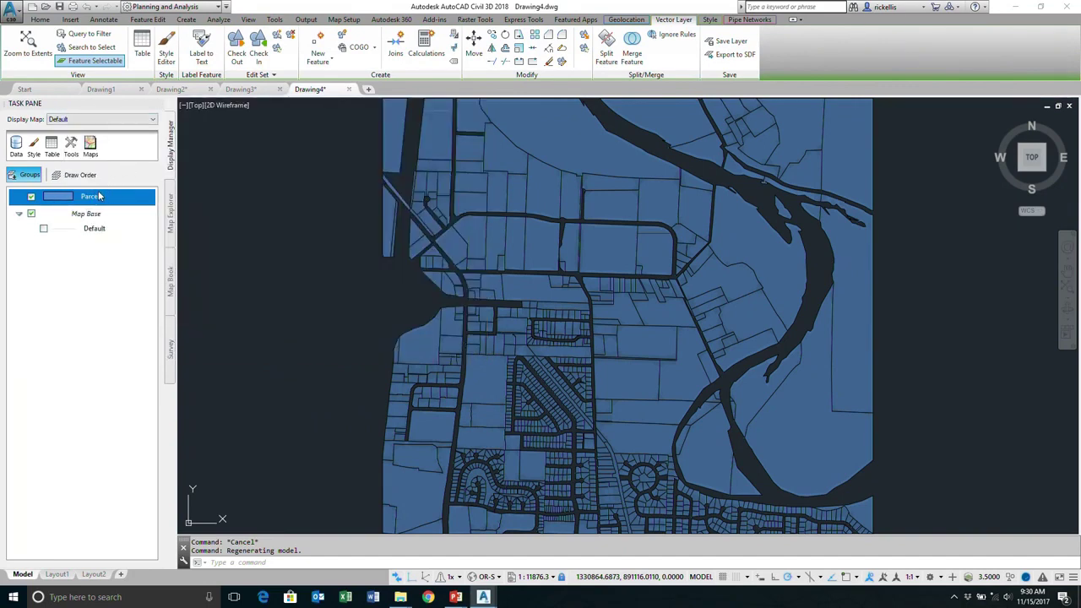
Step: Open the Parcels data table, zoom to record 7, then pick a map parcel to find its record
click(51, 143)
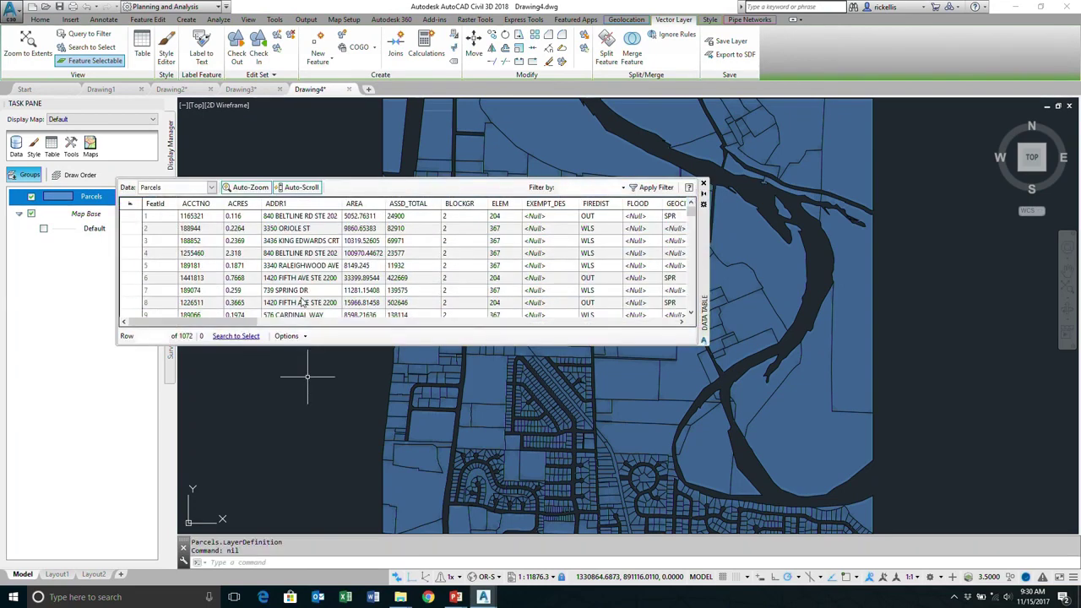
click(127, 291)
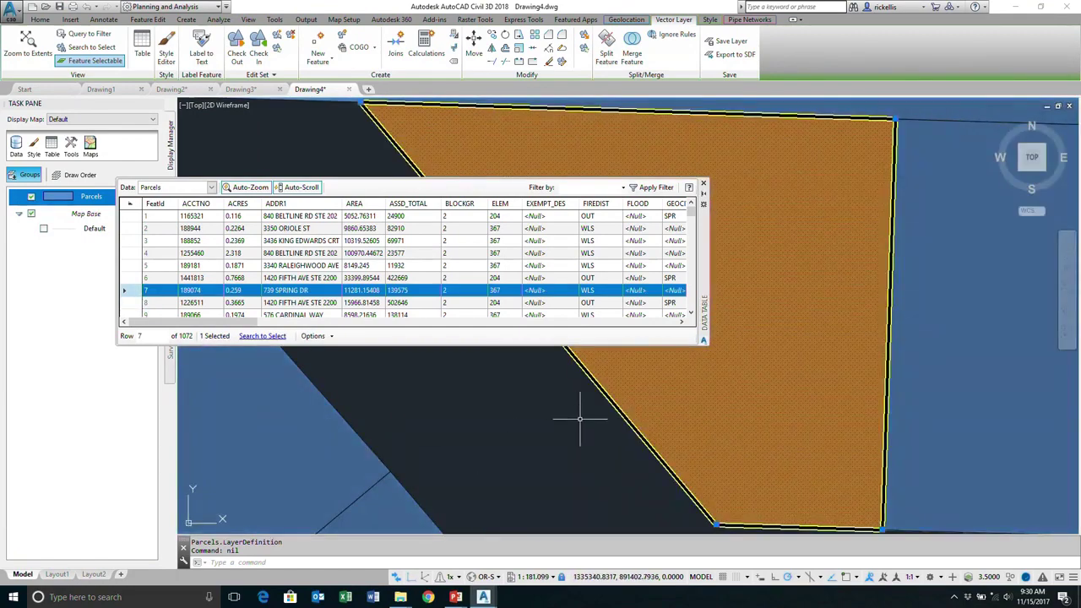
scroll(579, 419, down, 3)
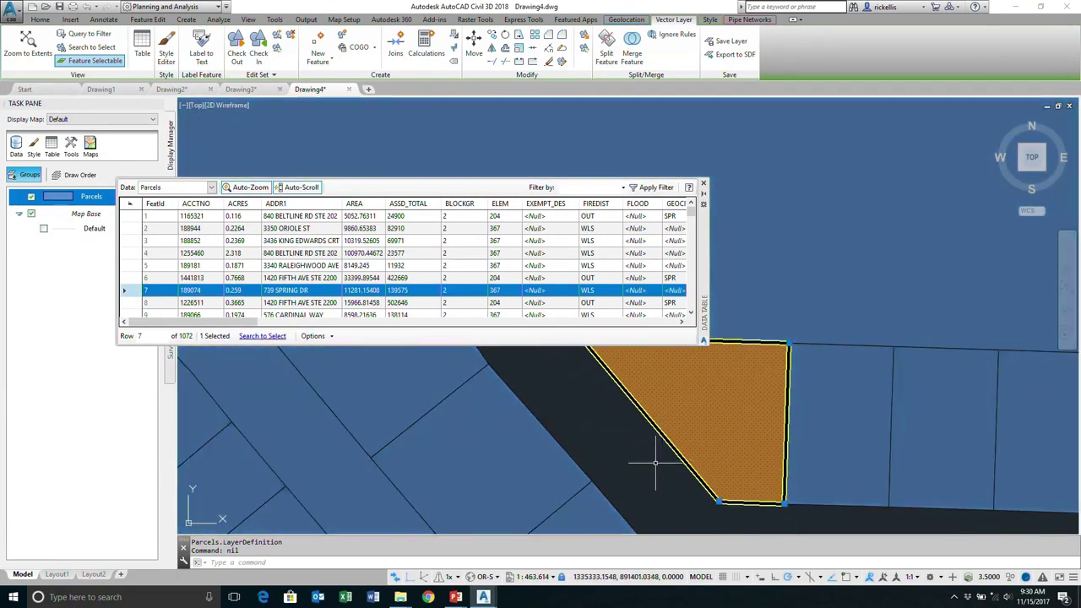
key(Escape)
click(526, 464)
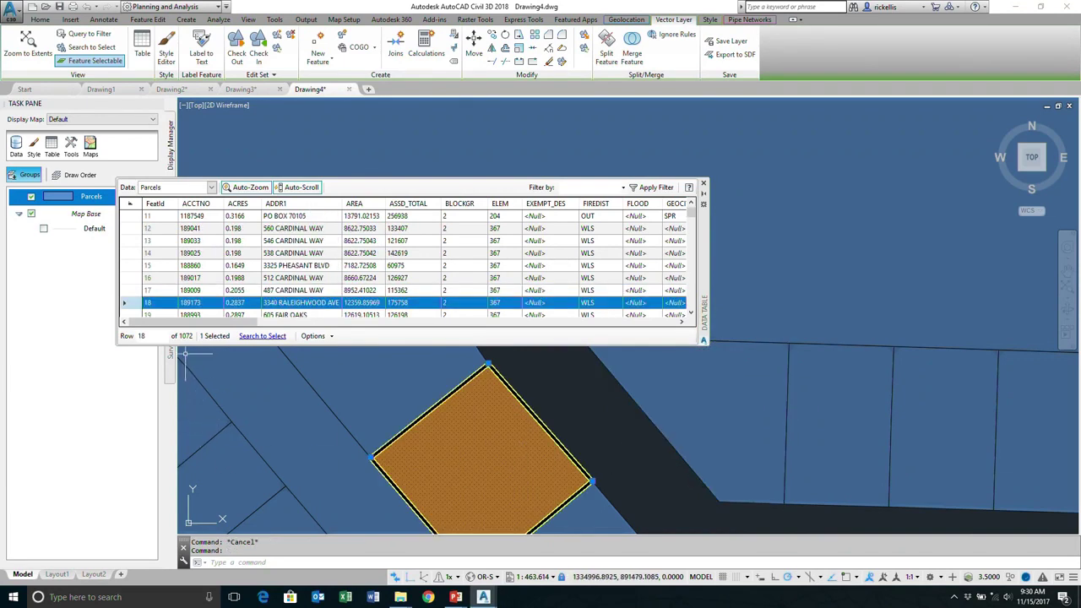
mouse_move(186, 353)
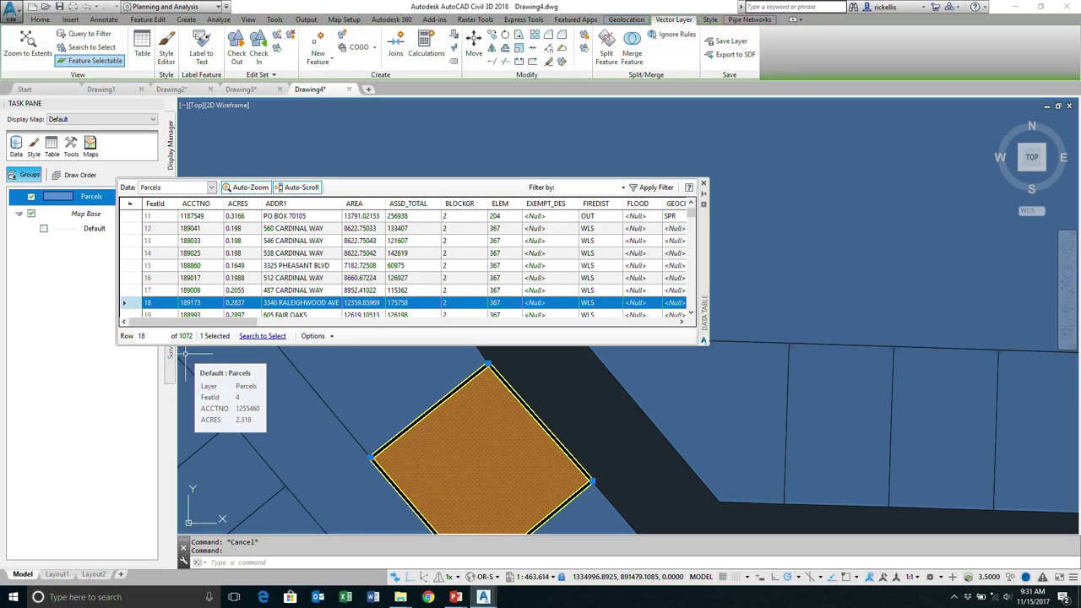
Step: Return to the PowerPoint slide show and advance to the 'A Practical Guide to GIS in AutoCAD Civil 3D 2018' slide
key(alt+Tab)
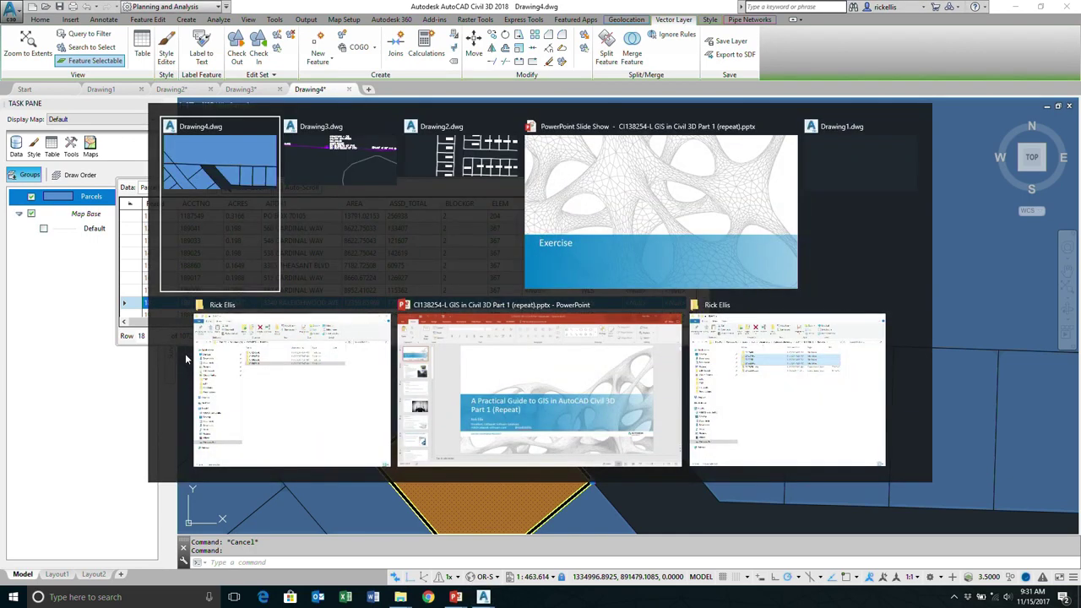
key(Tab)
key(Tab)
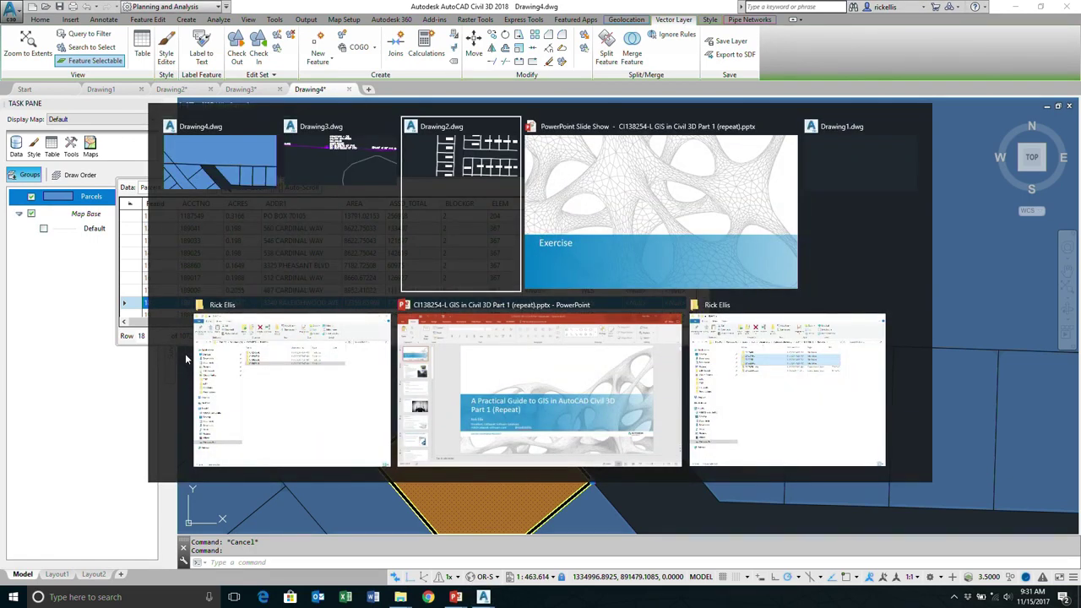
key(Tab)
key(Right)
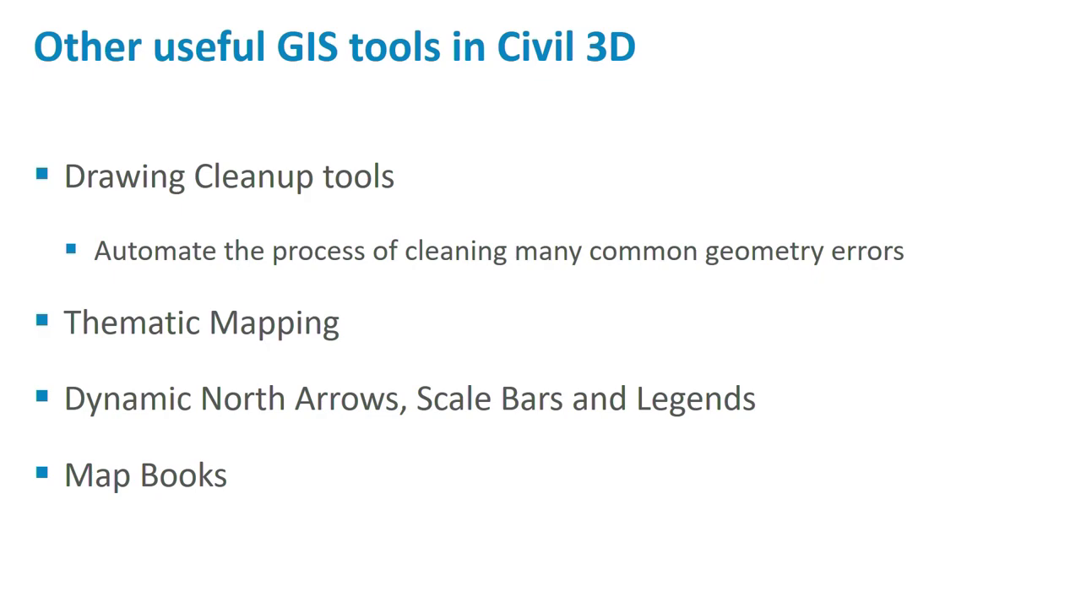
key(Right)
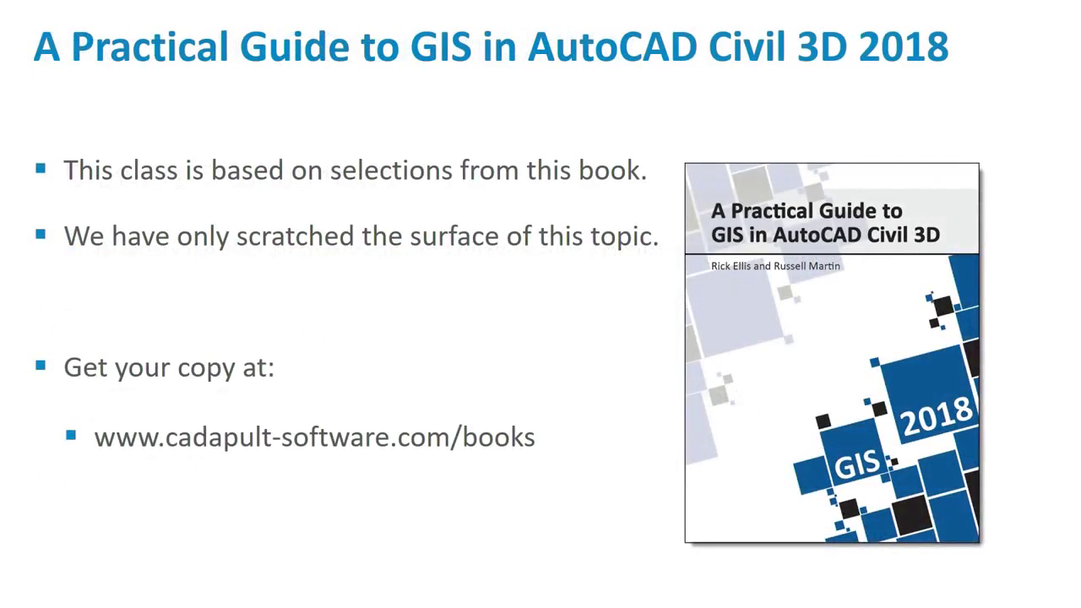